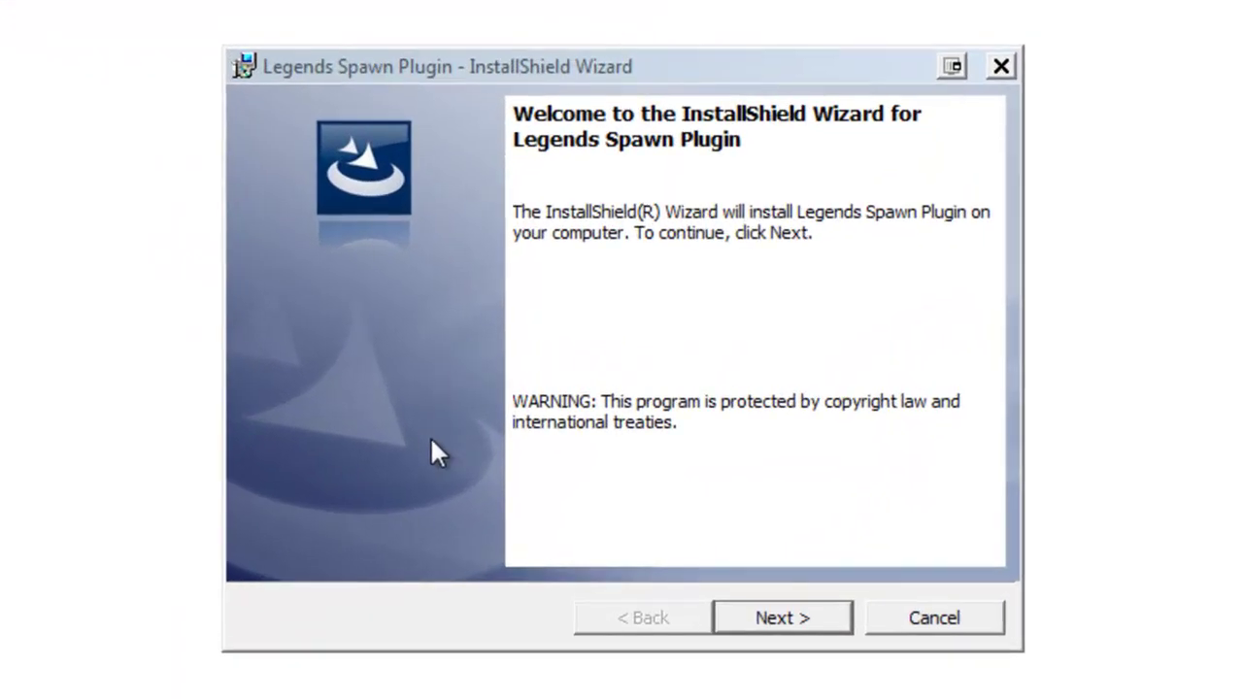
Install the Legends Spawn Plugin with the Complete setup type and exit the wizard
left_click(802, 619)
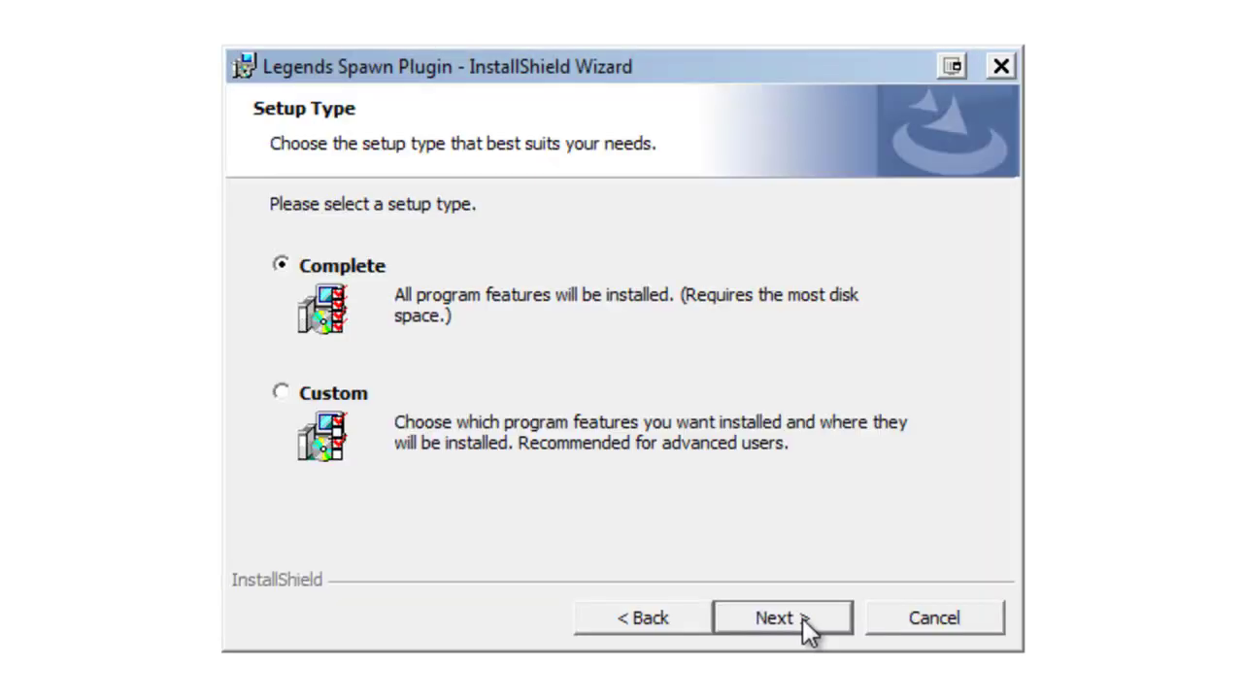
left_click(802, 618)
left_click(802, 619)
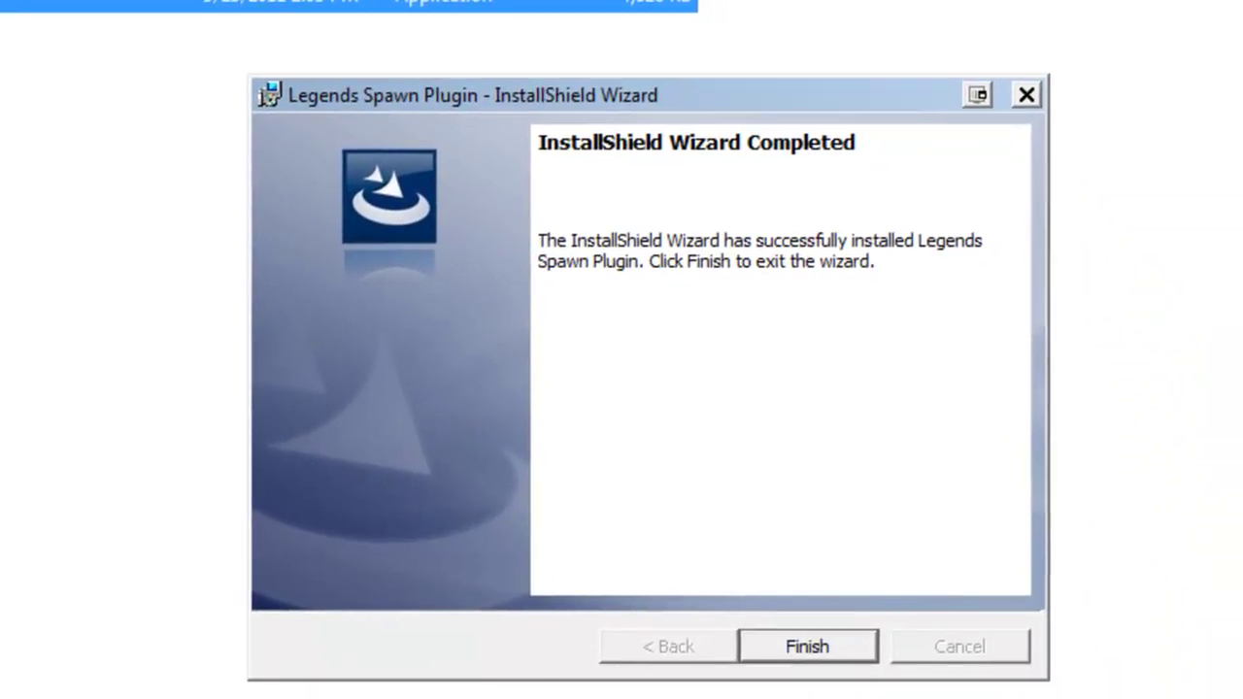
left_click(802, 649)
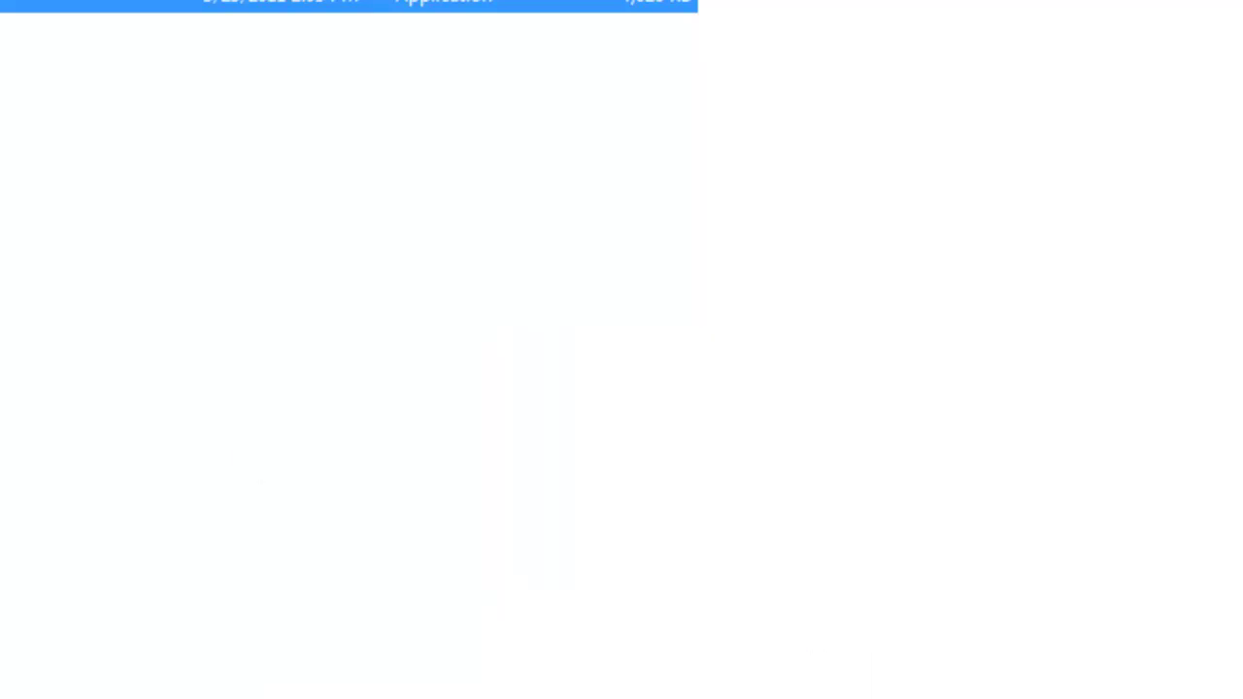
Launch the Neverwinter Nights 2 Toolset and close its Verify window
left_click(100, 430)
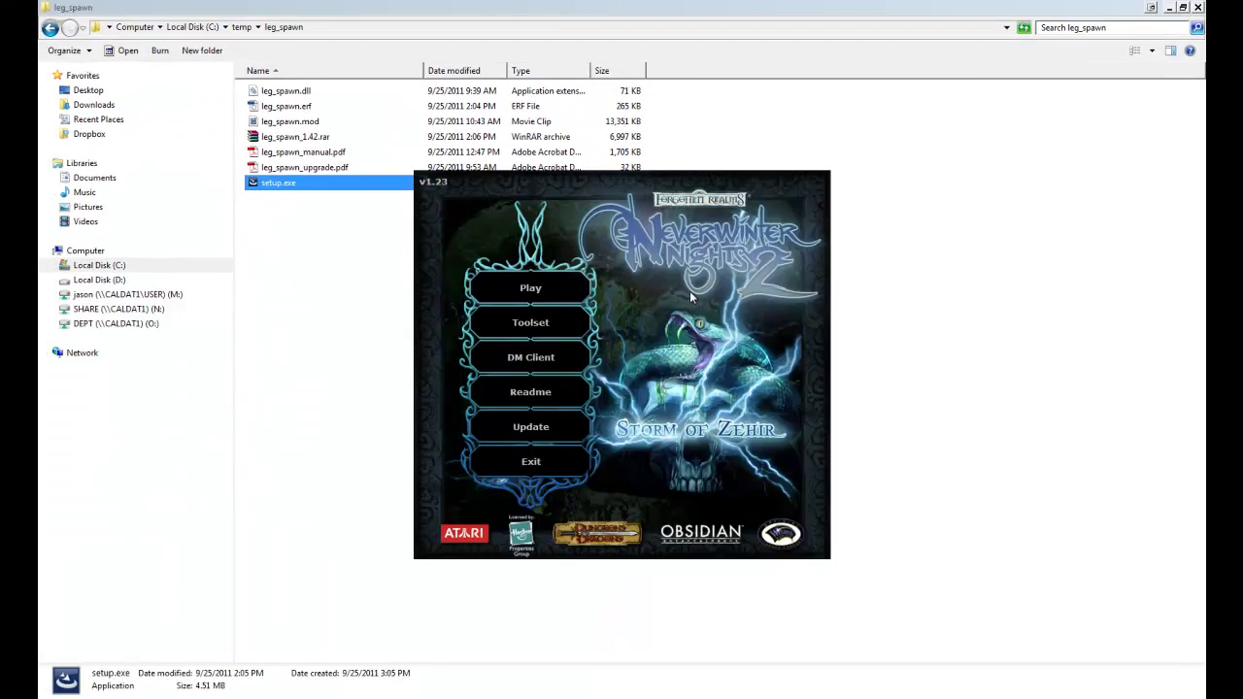
left_click(522, 329)
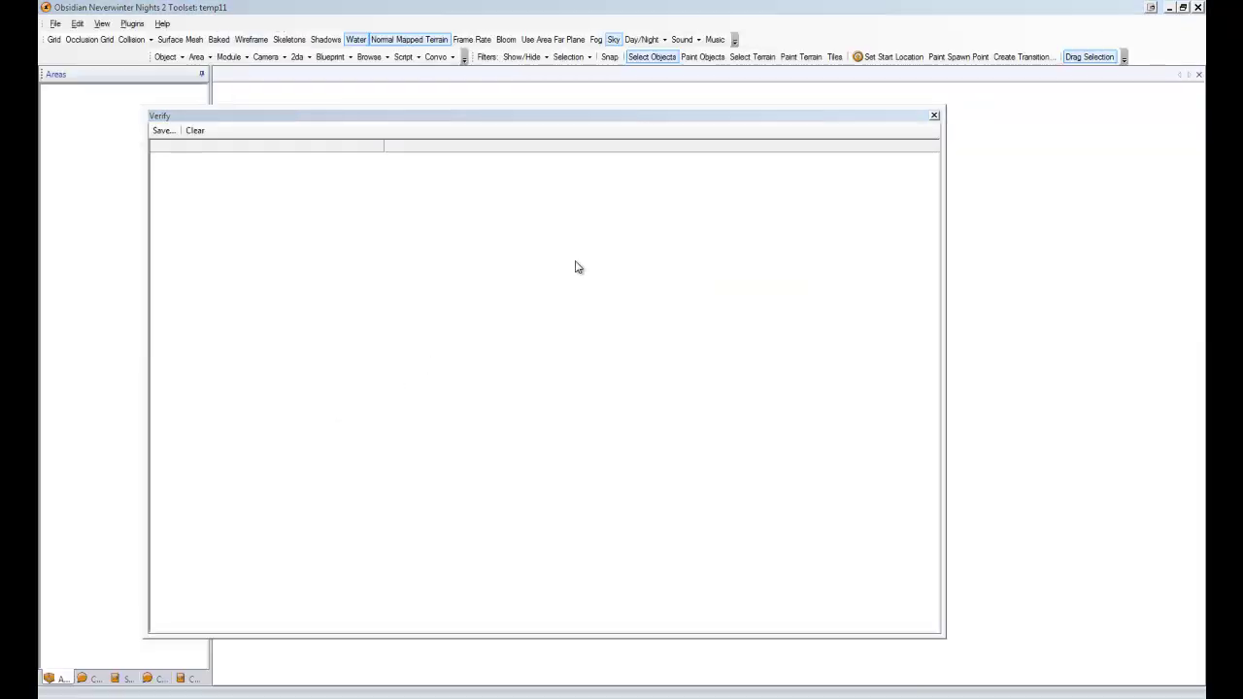
left_click(757, 365)
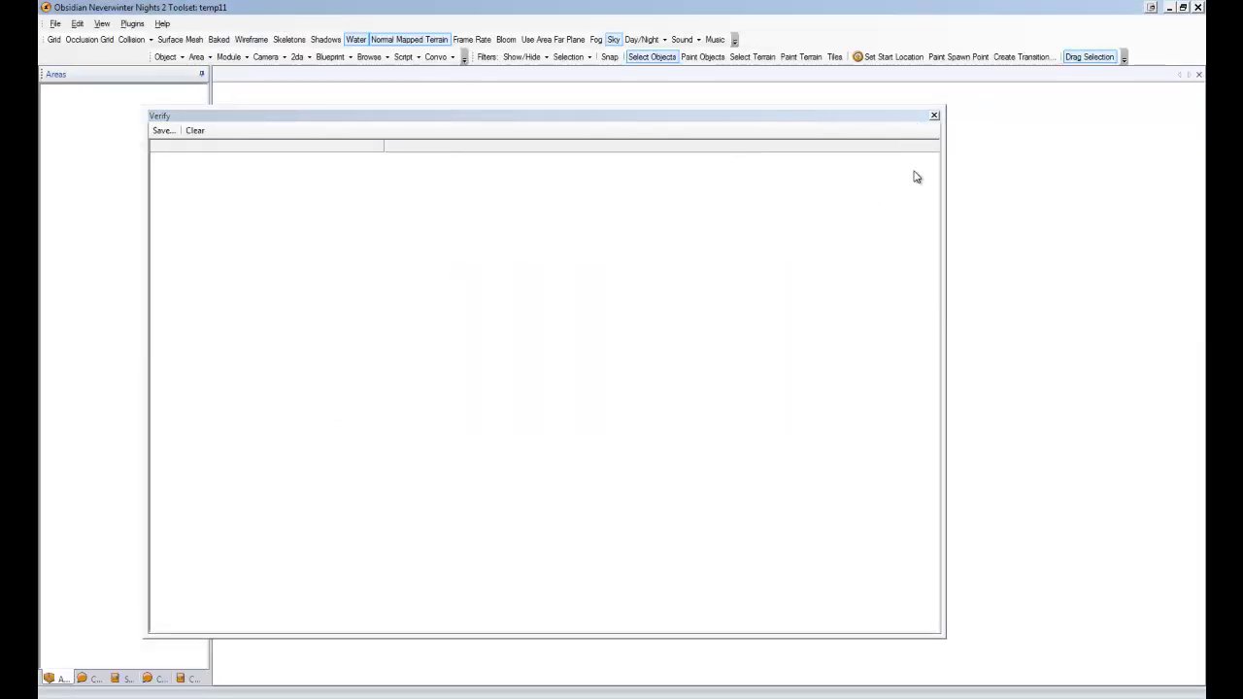
left_click(934, 115)
Open the module named spawning from the modules folder
left_click(55, 24)
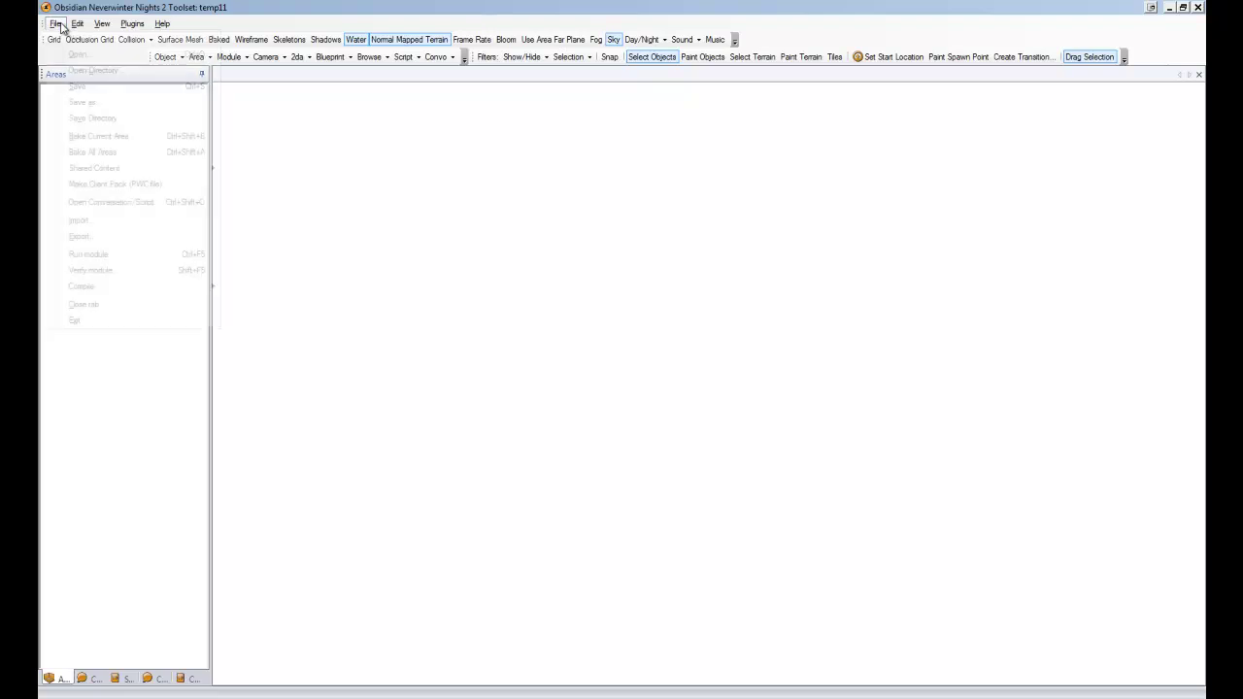
left_click(75, 55)
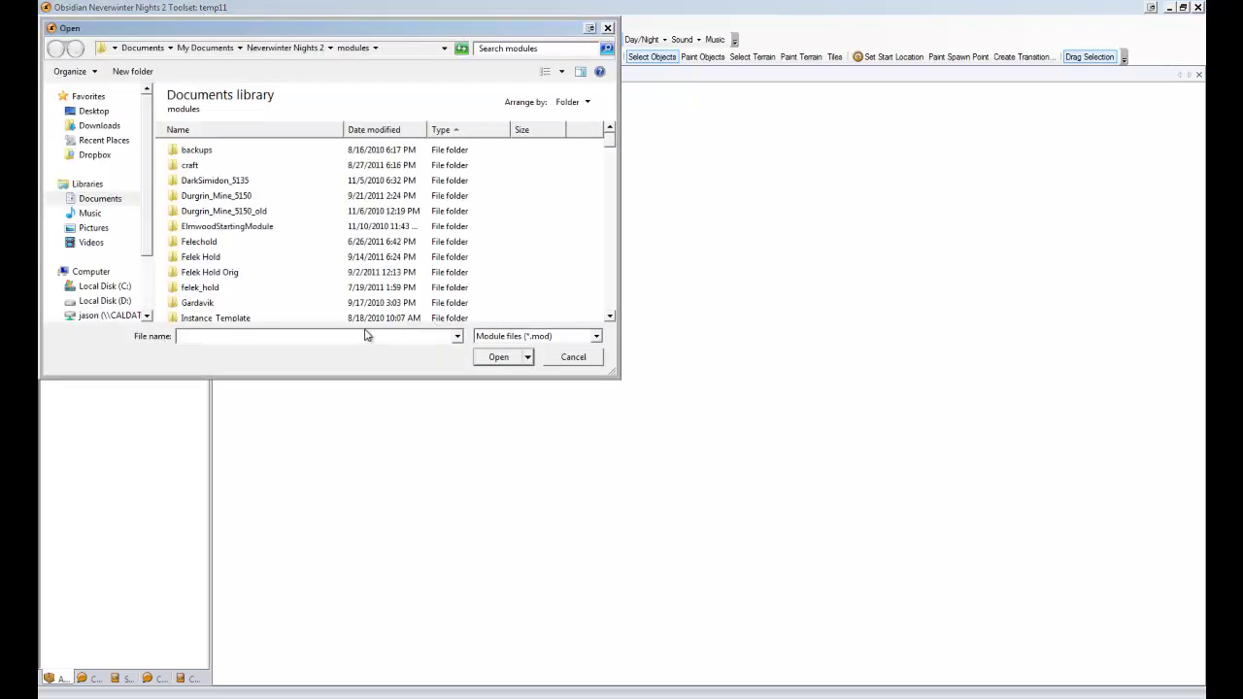
type("spa")
key("Down")
key("Return")
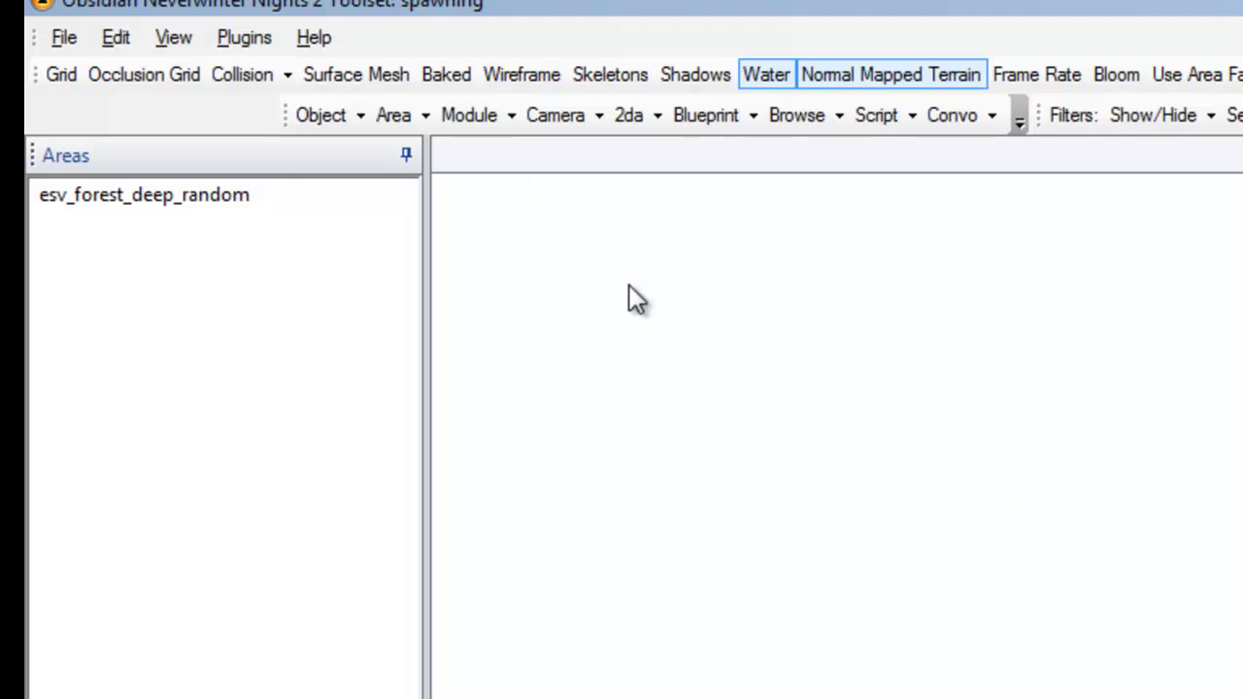
left_click(244, 38)
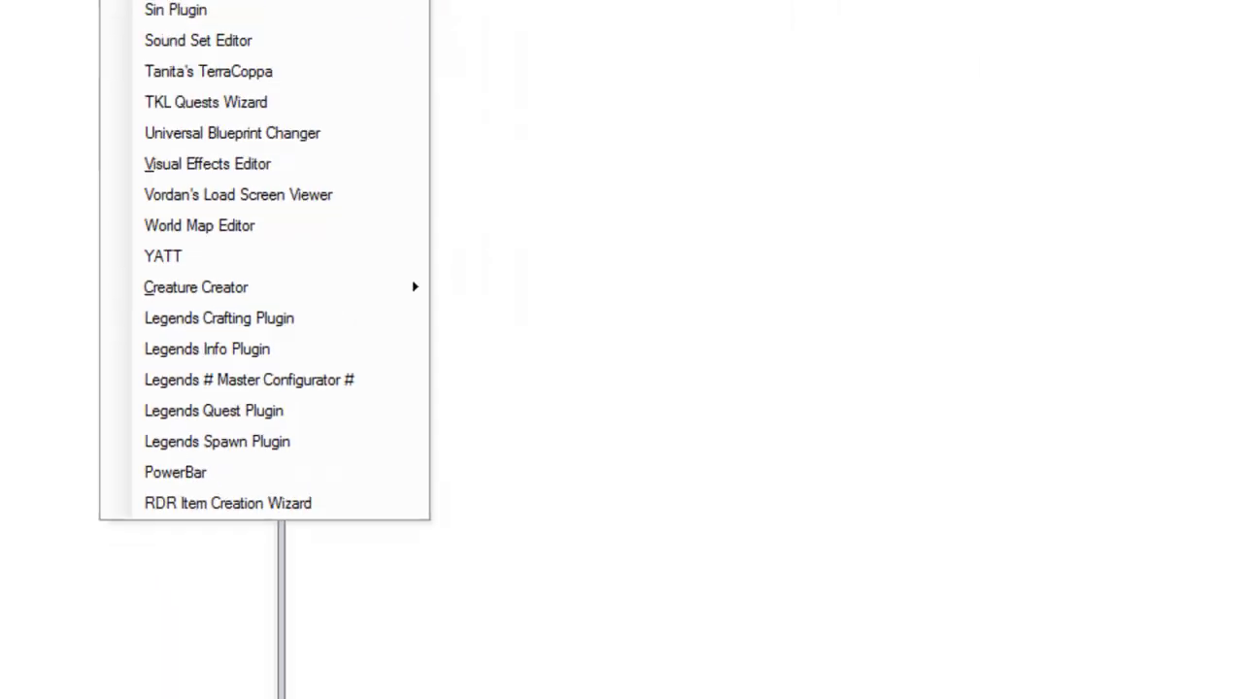
key("Escape")
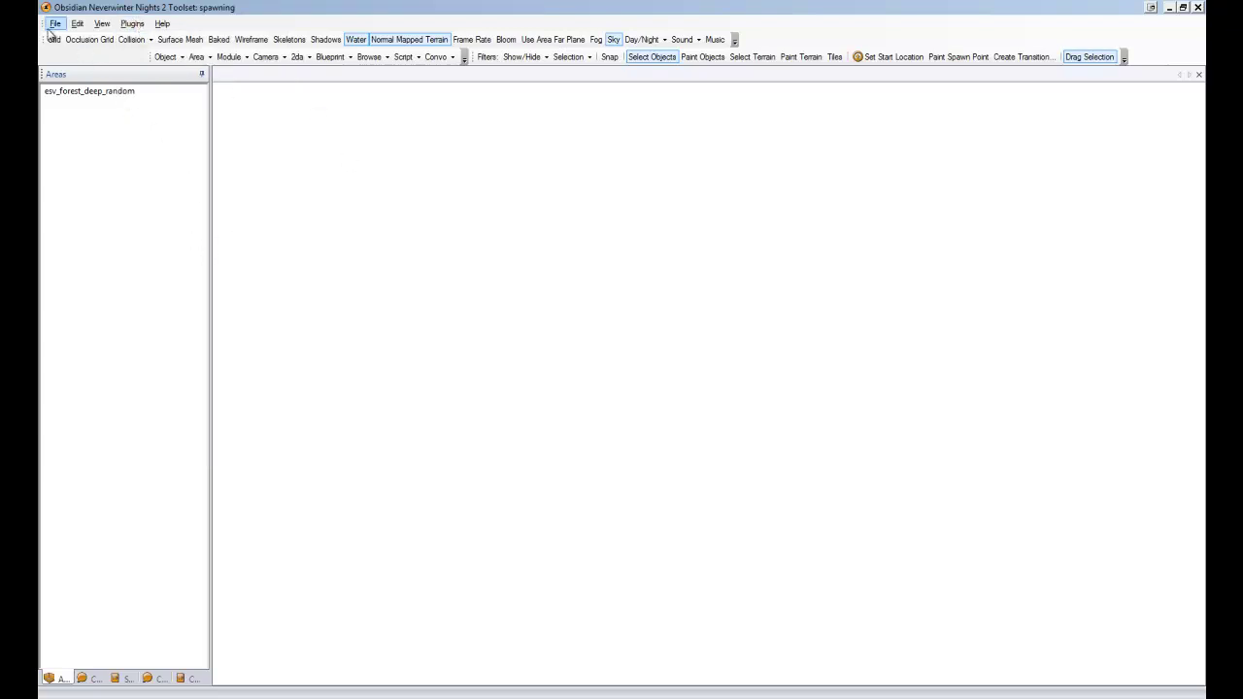
left_click(54, 23)
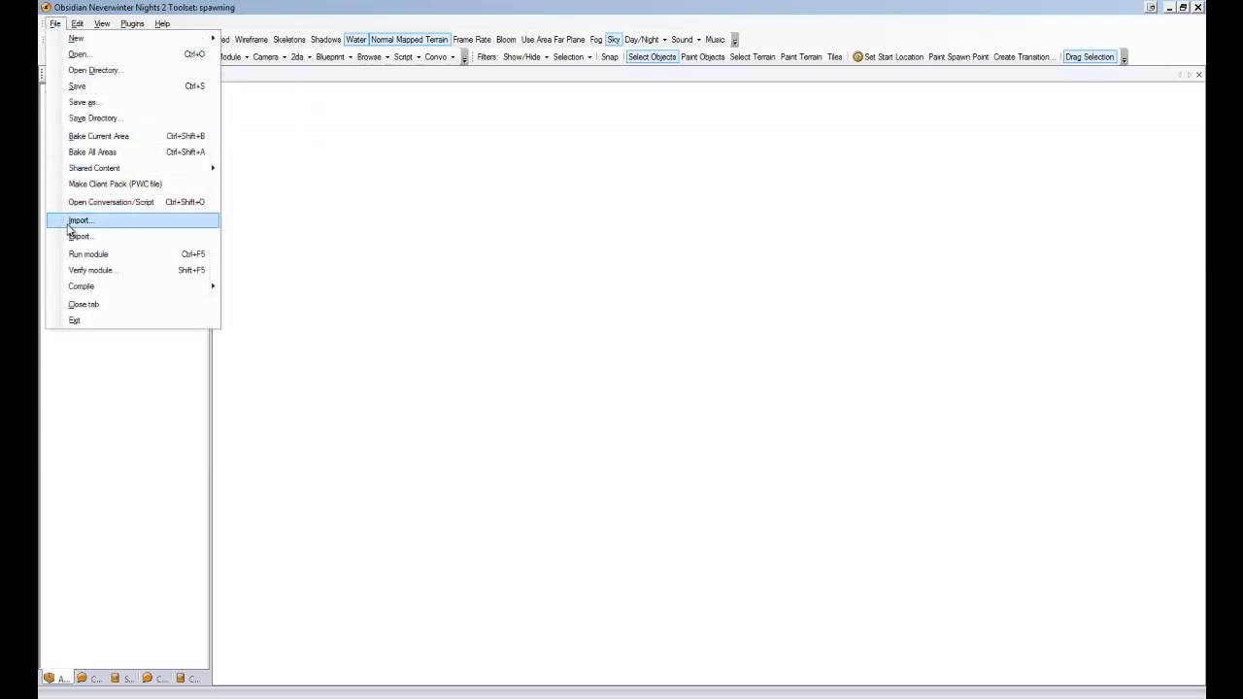
left_click(70, 222)
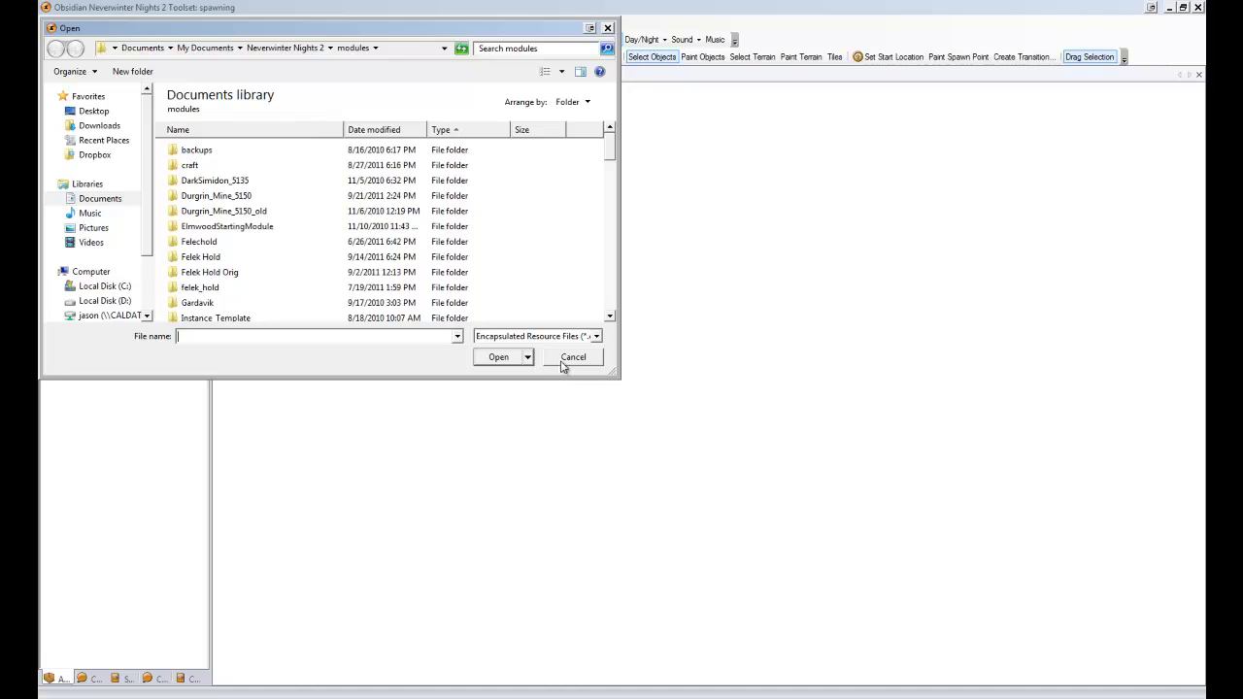
left_click(572, 357)
Look through the module's script and conversation lists, ending on the area list
left_click(126, 679)
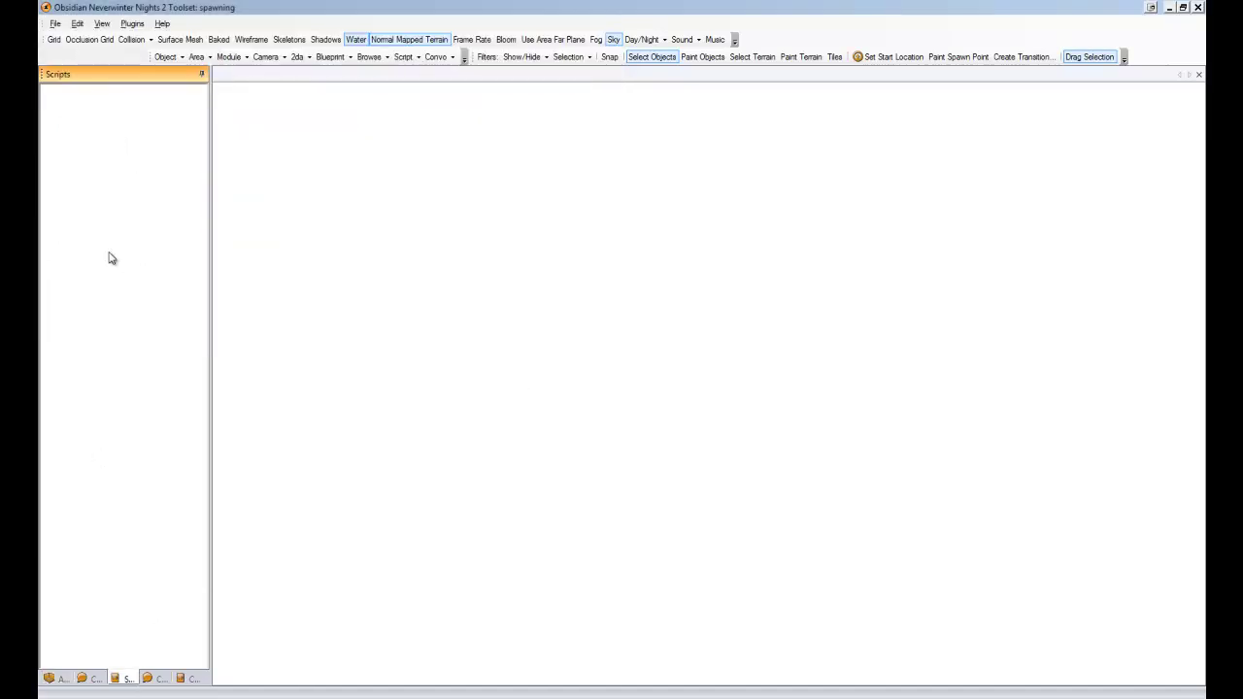
left_click(186, 679)
left_click(124, 679)
left_click(88, 679)
left_click(124, 679)
left_click(53, 679)
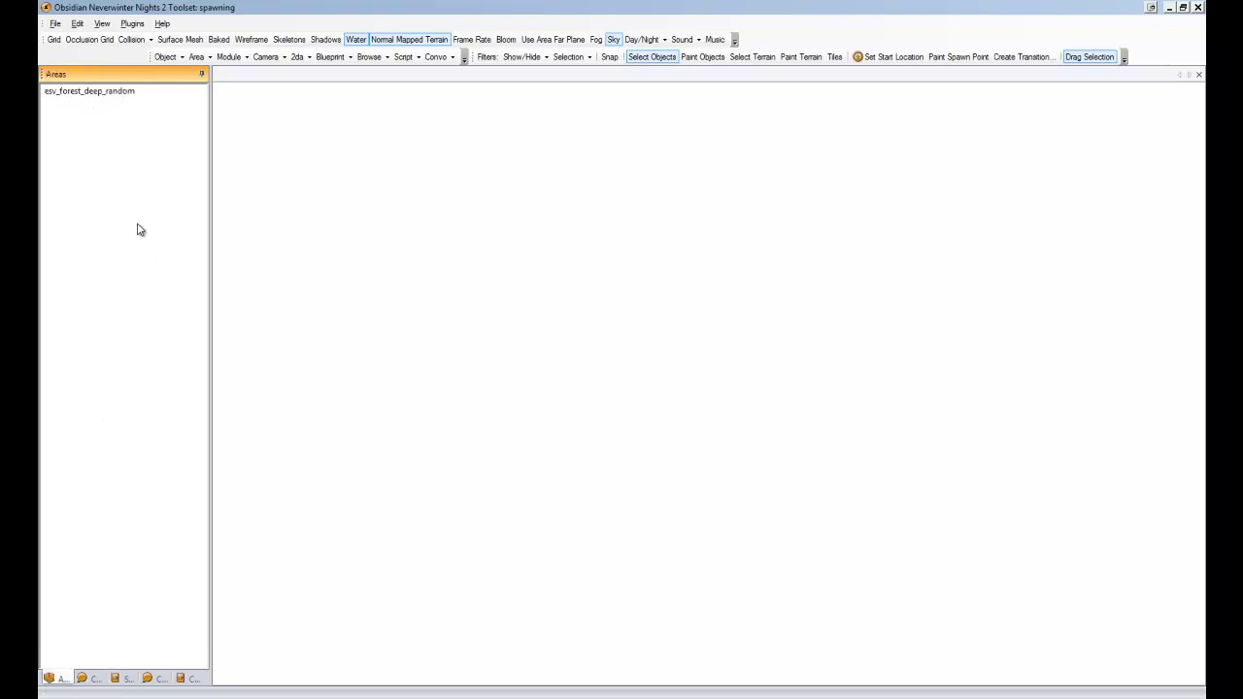
Import leg_spawn.erf from the Erf folder inside Documents > Neverwinter Nights 2 into the module
left_click(56, 23)
left_click(98, 221)
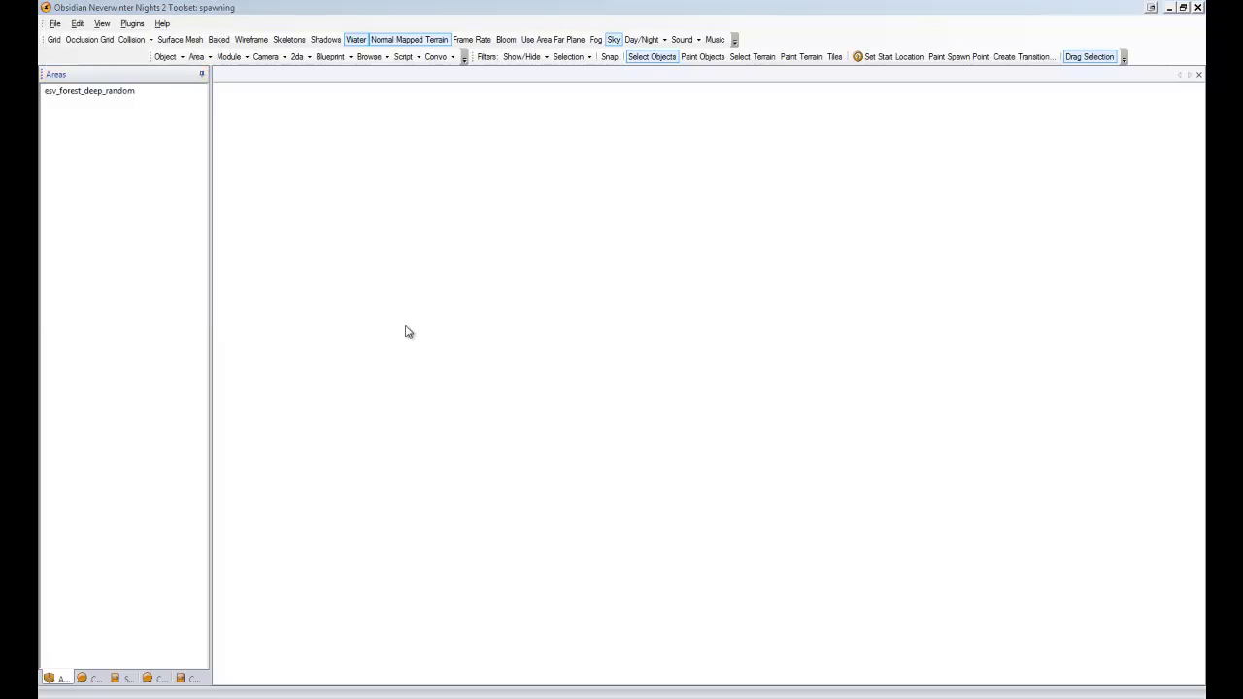
left_click(99, 198)
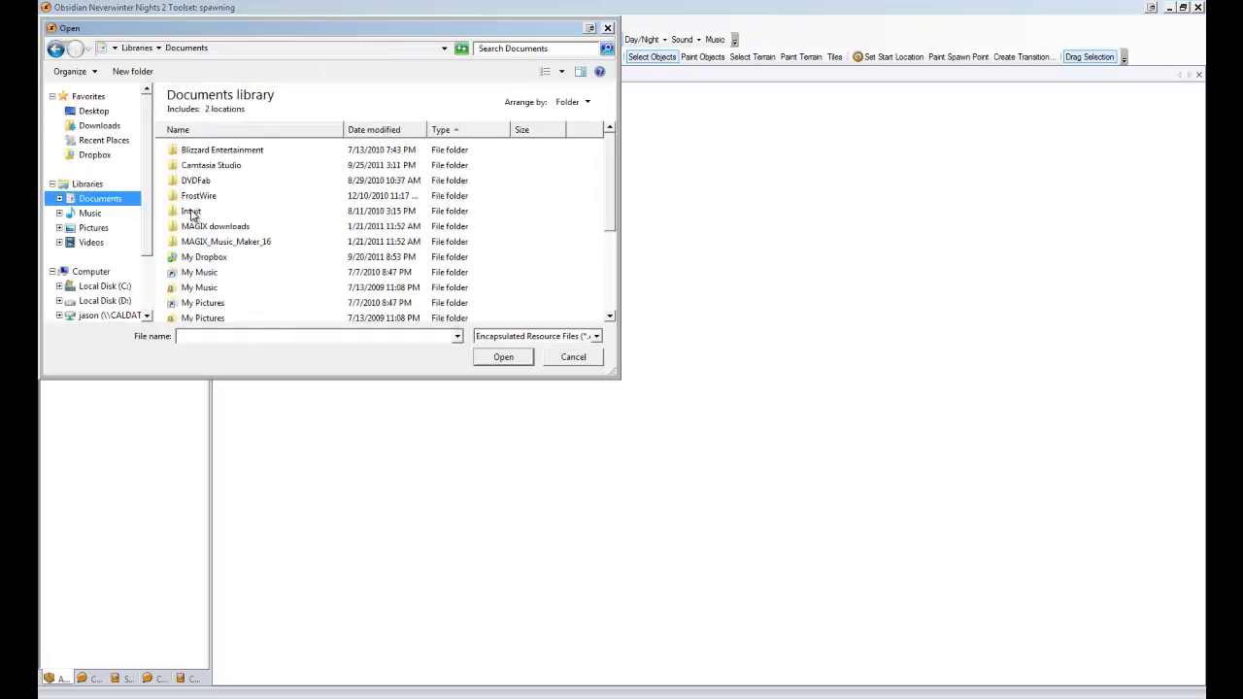
scroll(231, 241, "down", 3)
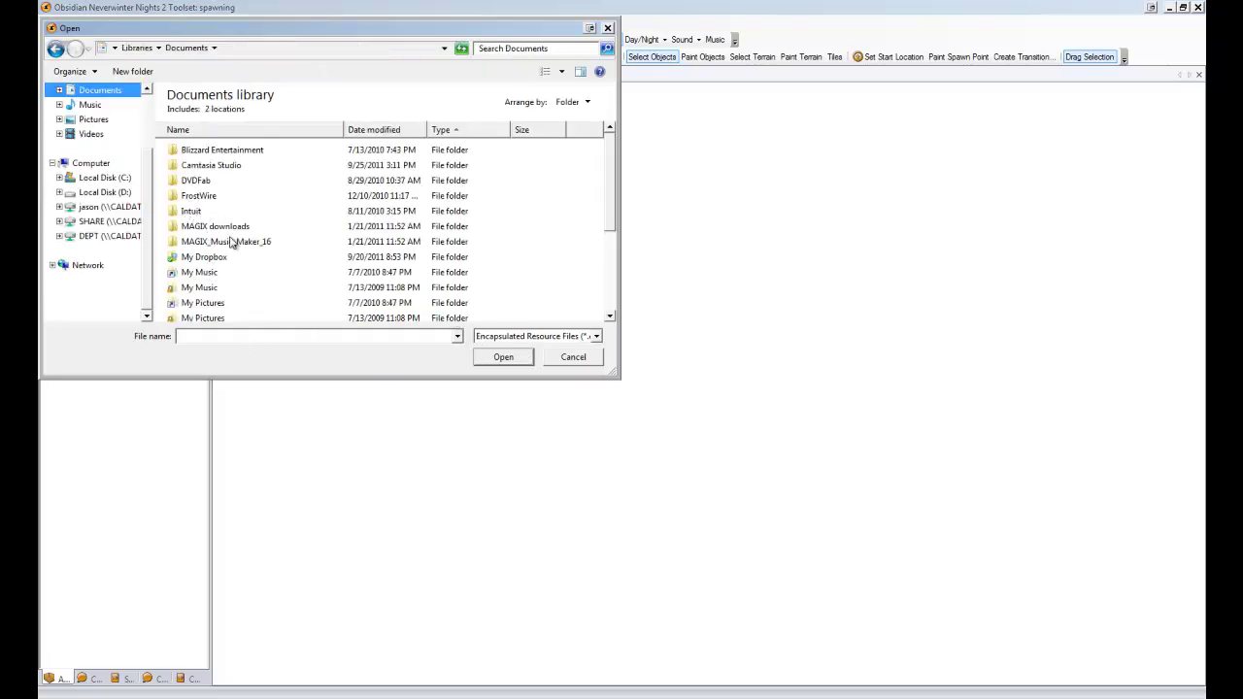
left_click(231, 242)
scroll(229, 250, "down", 3)
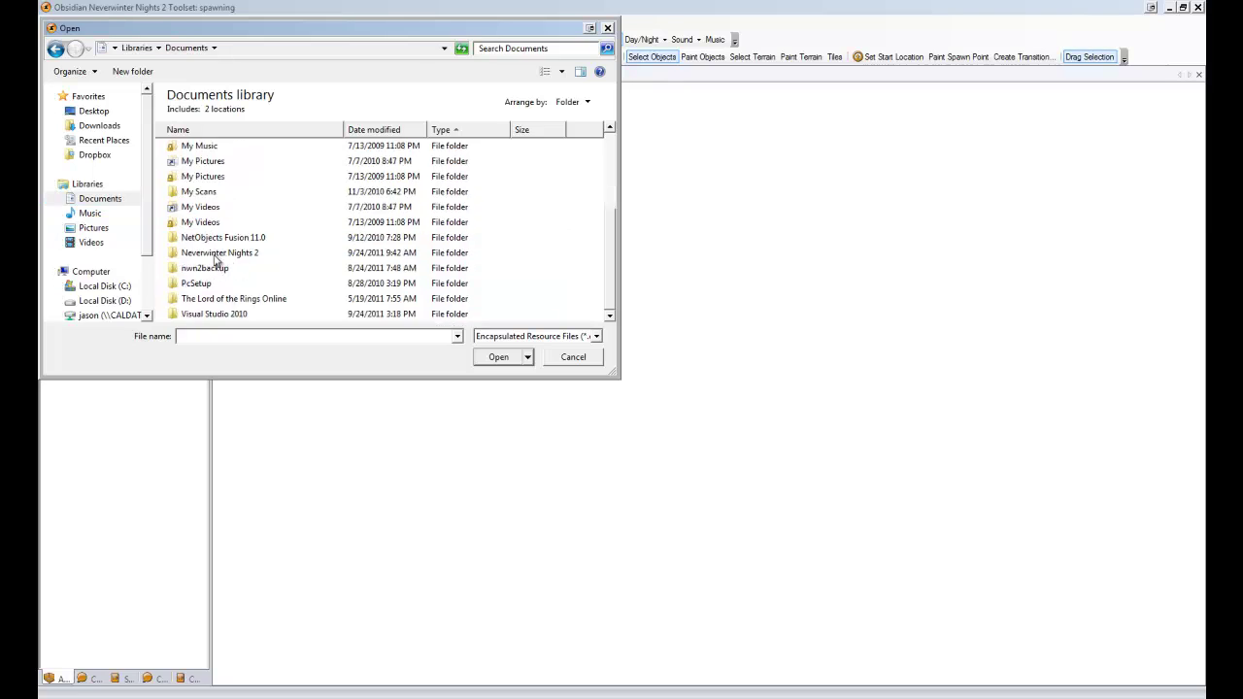
double_click(215, 254)
left_click(181, 258)
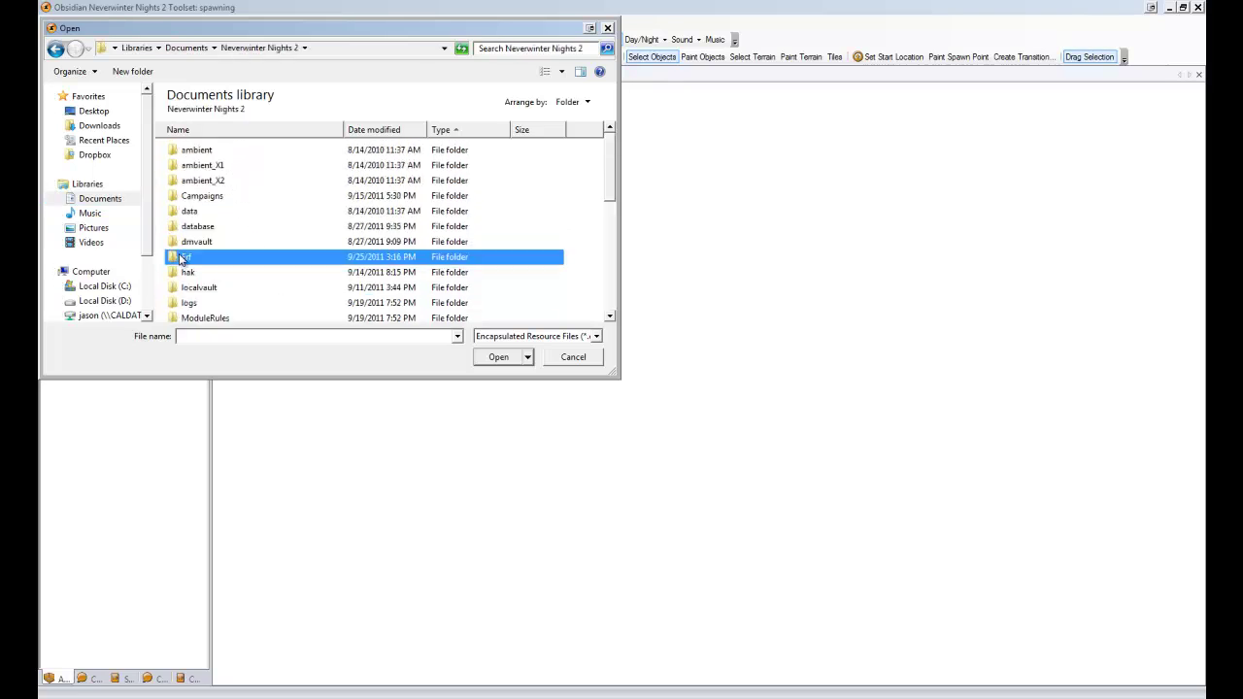
double_click(180, 258)
left_click(195, 182)
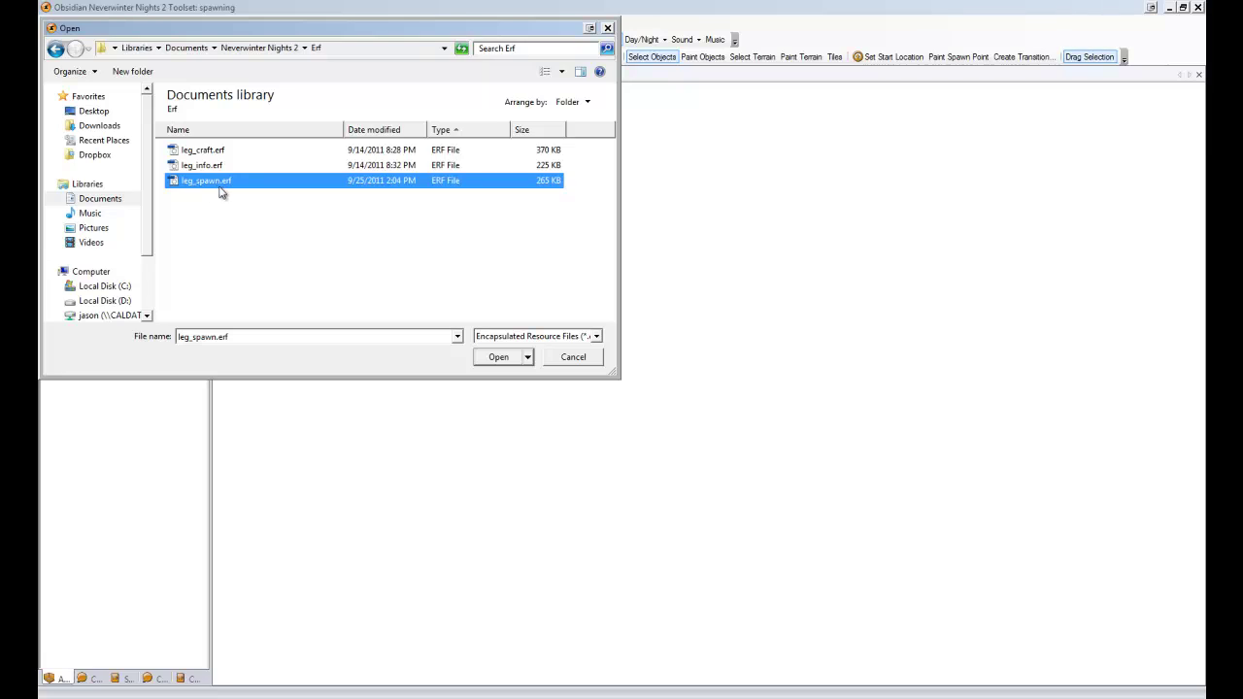
left_click(499, 357)
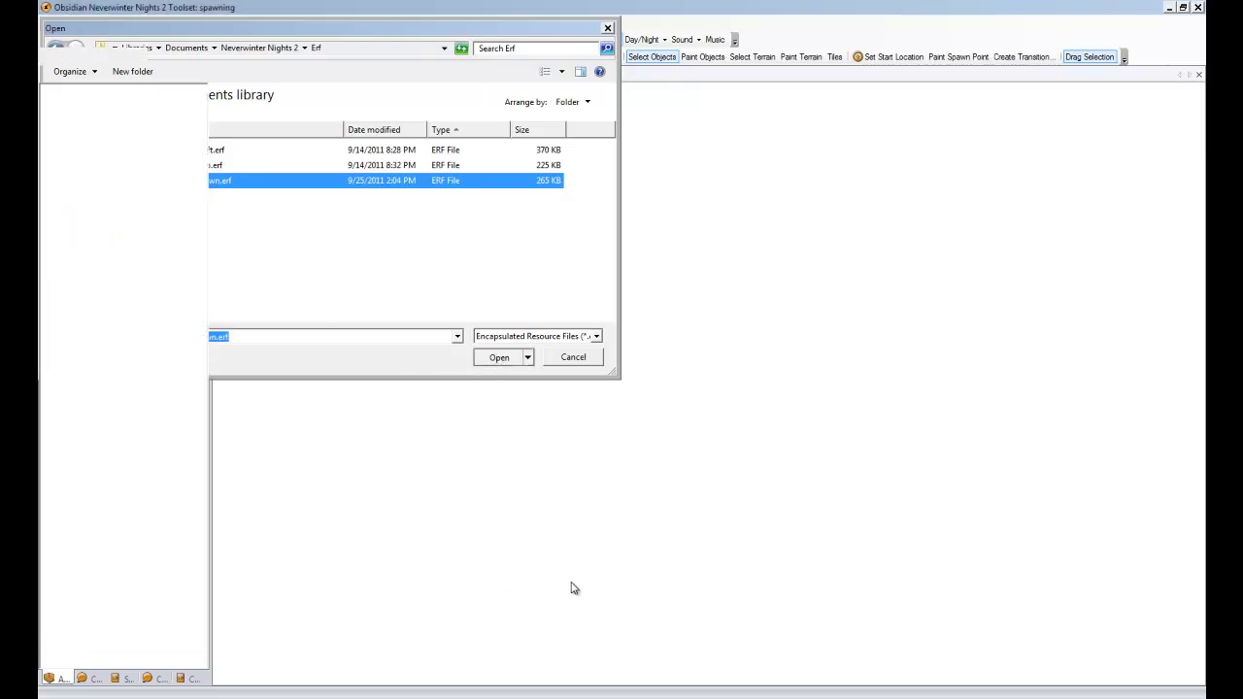
left_click(629, 414)
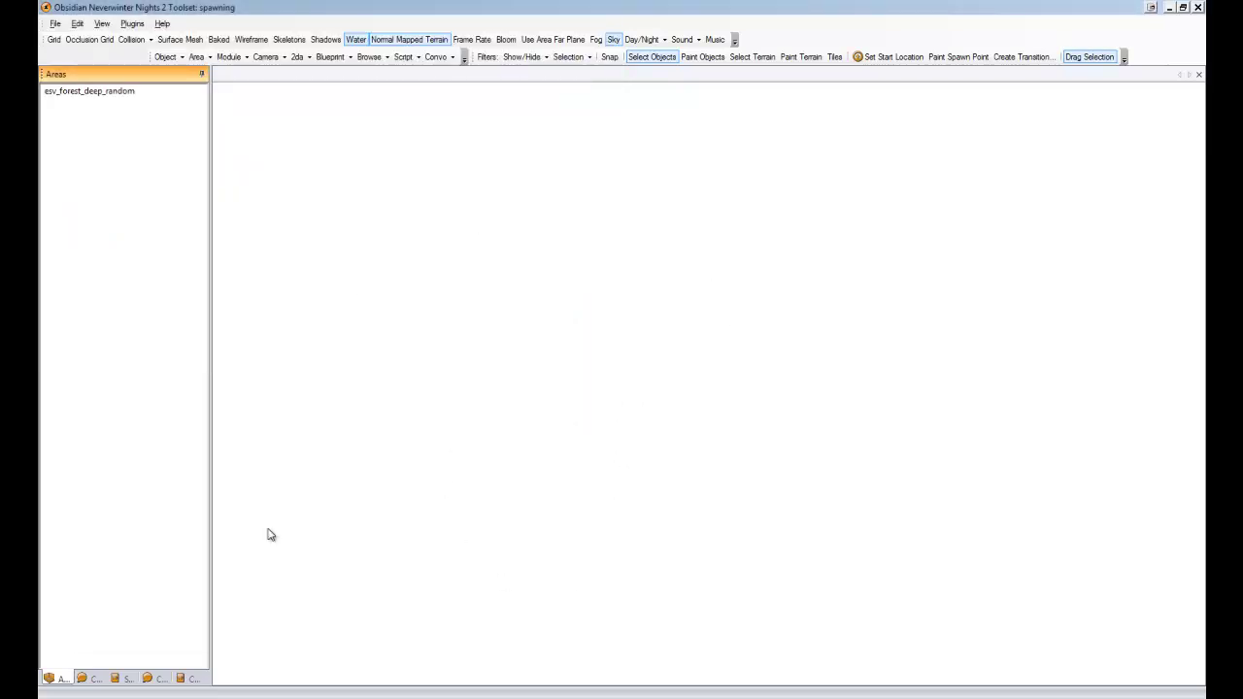
Check the module's scripts, areas and conversations for the imported content
left_click(120, 677)
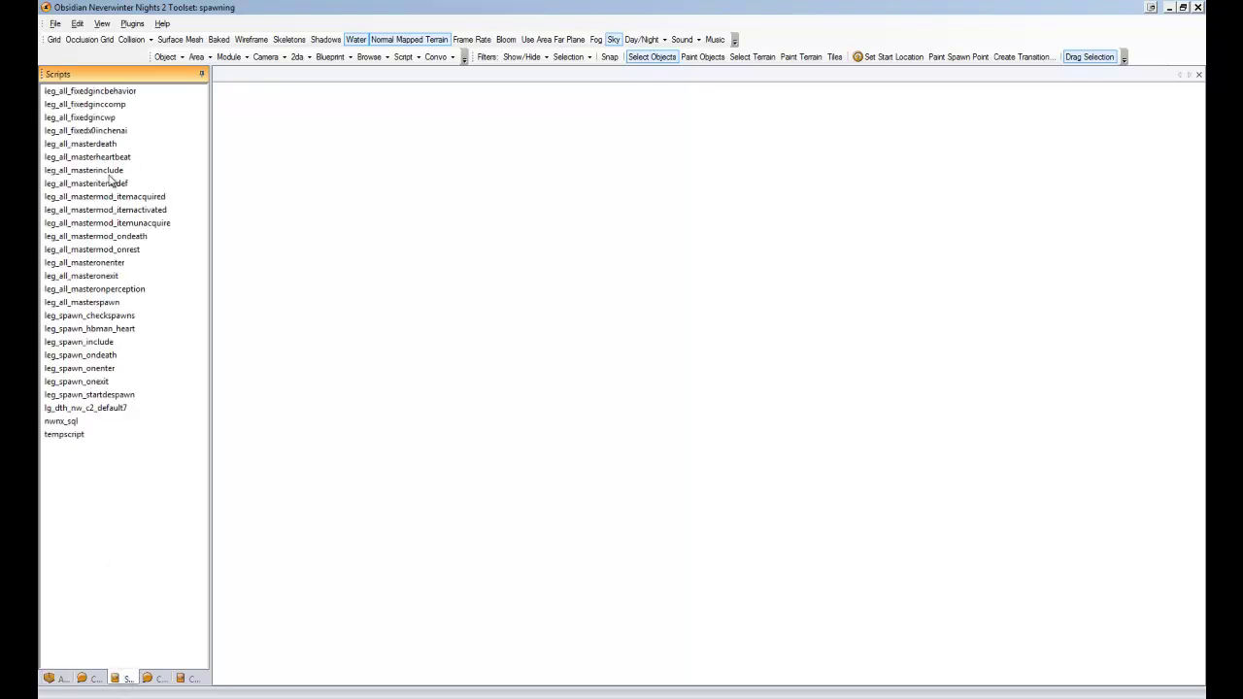
left_click(66, 680)
left_click(90, 679)
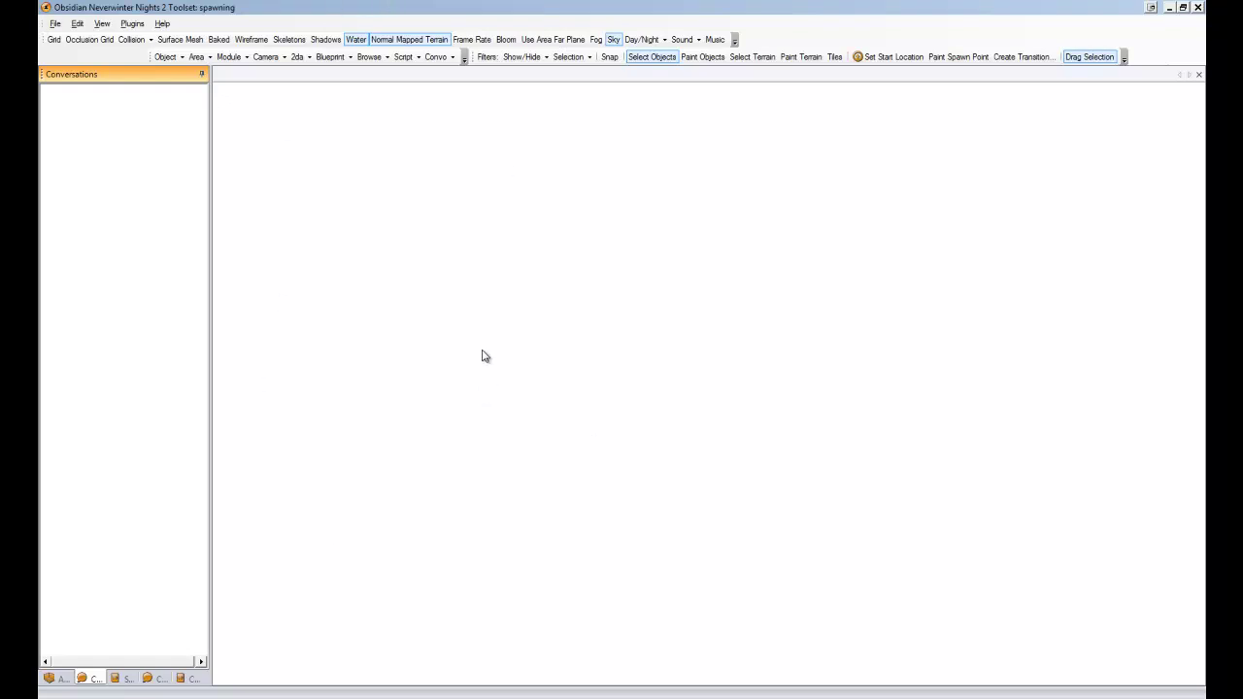
Open the Legends Master Configurator and activate the Spawn Plugin
left_click(132, 23)
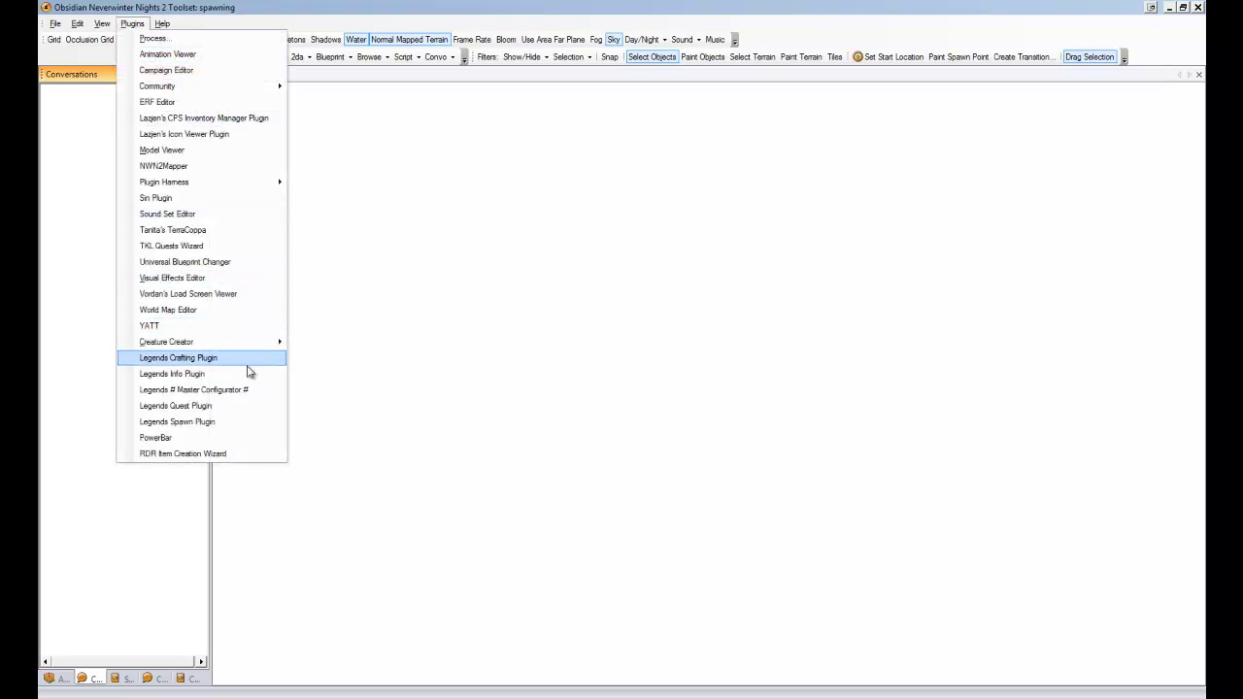
left_click(239, 391)
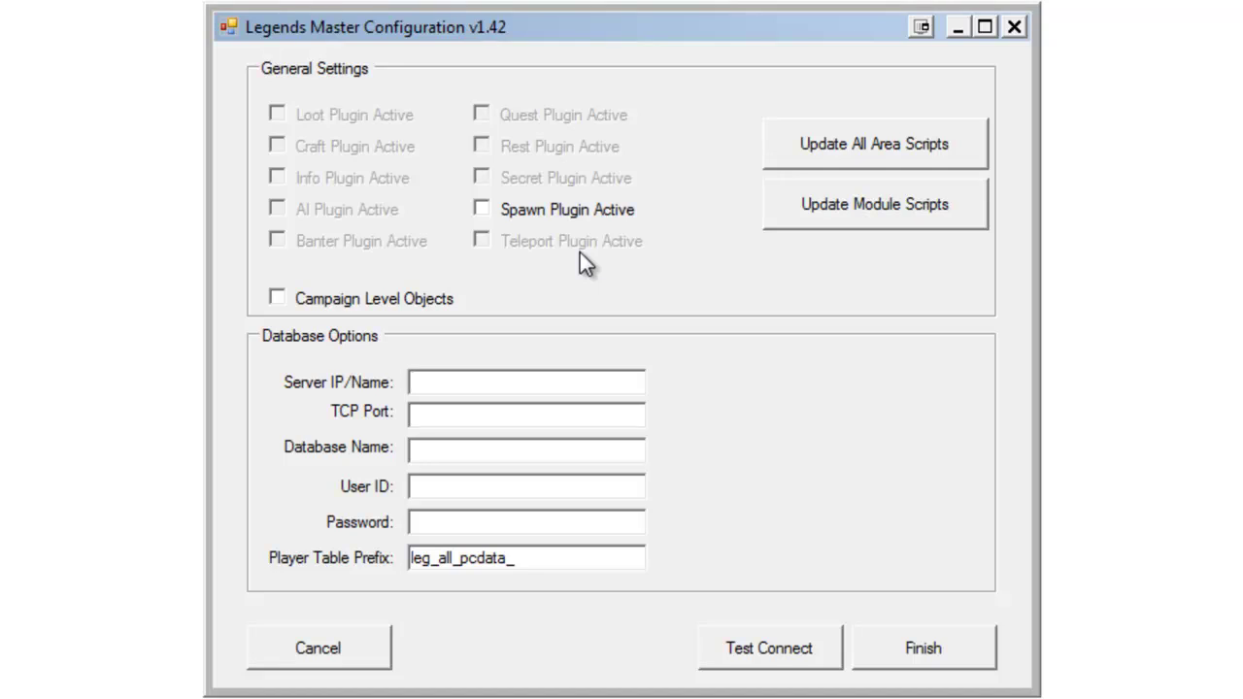
left_click(483, 209)
left_click(883, 153)
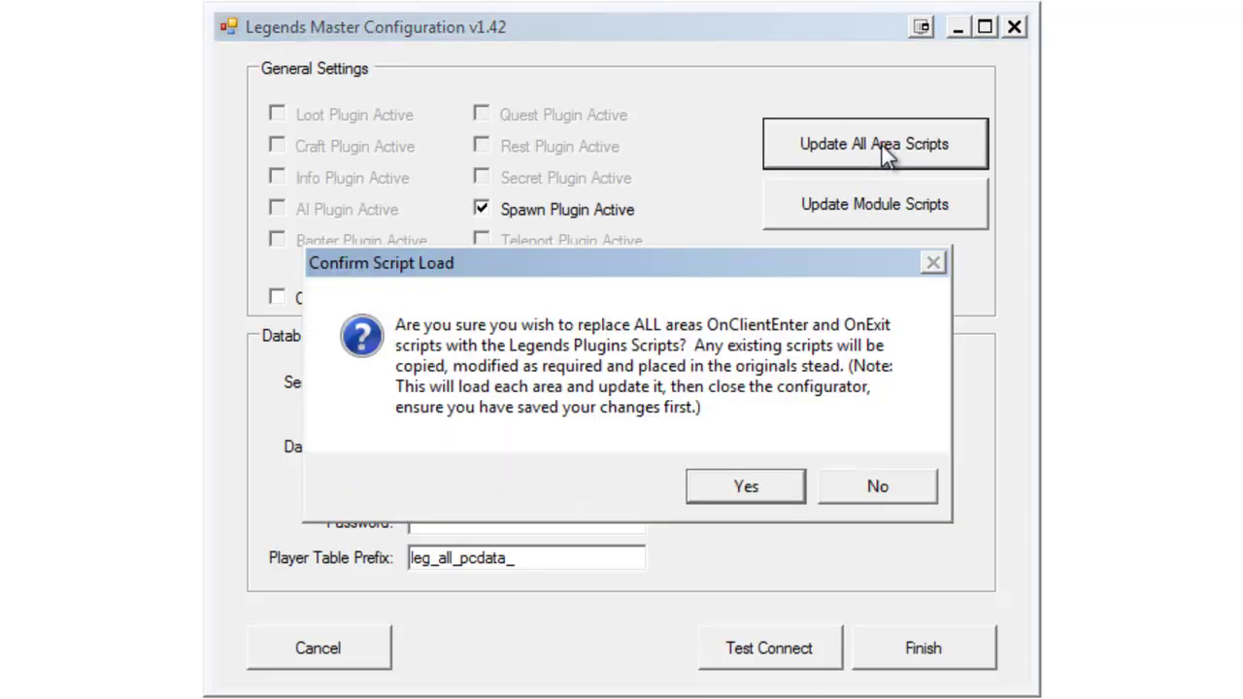
left_click(883, 490)
left_click(918, 651)
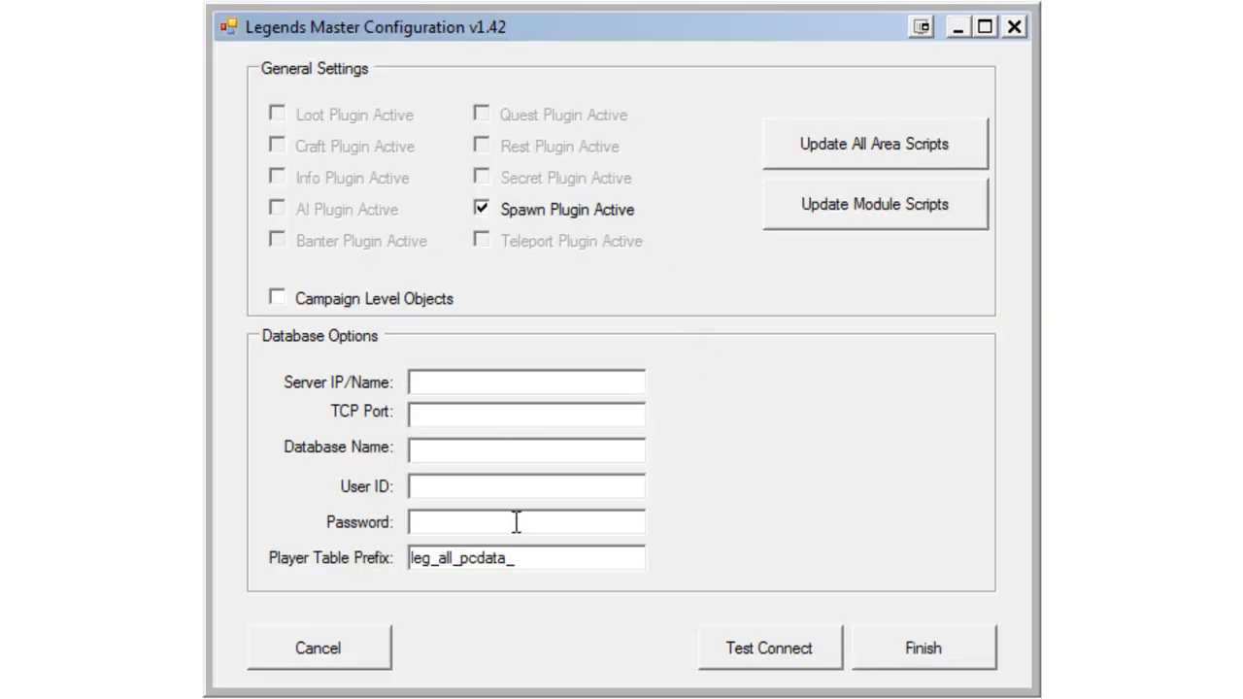
Update all area scripts with the Legends Plugins scripts and dismiss the completion notice
left_click(846, 137)
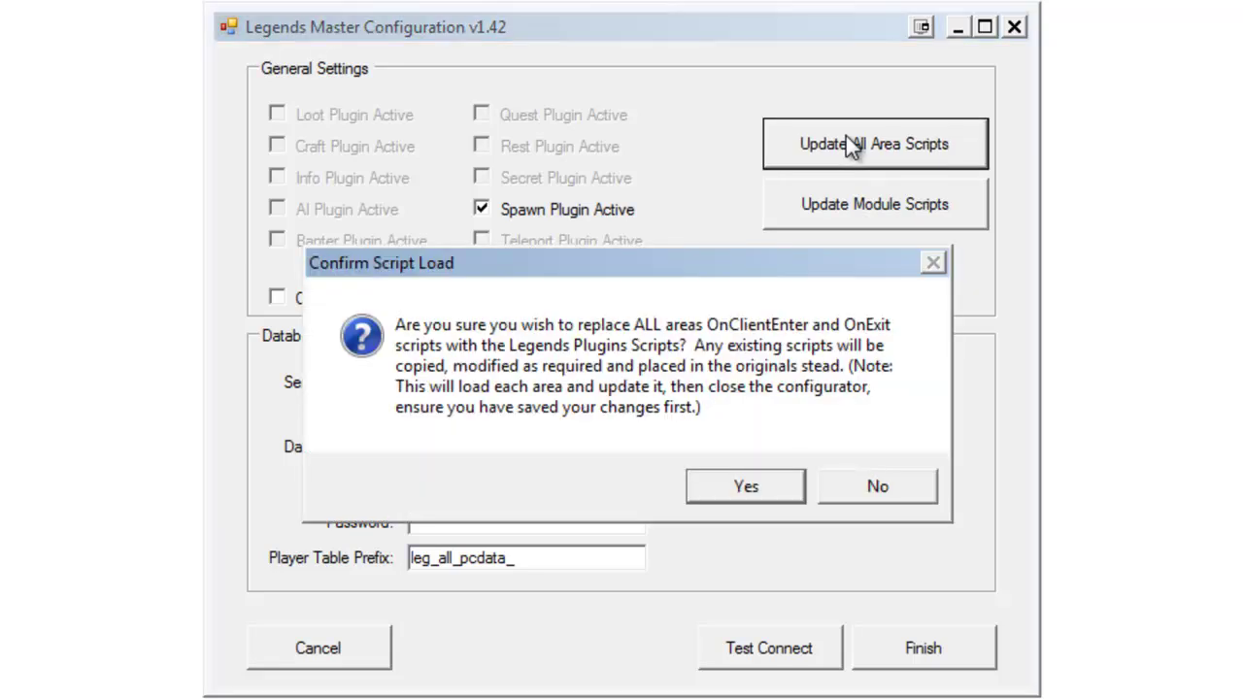
left_click(754, 497)
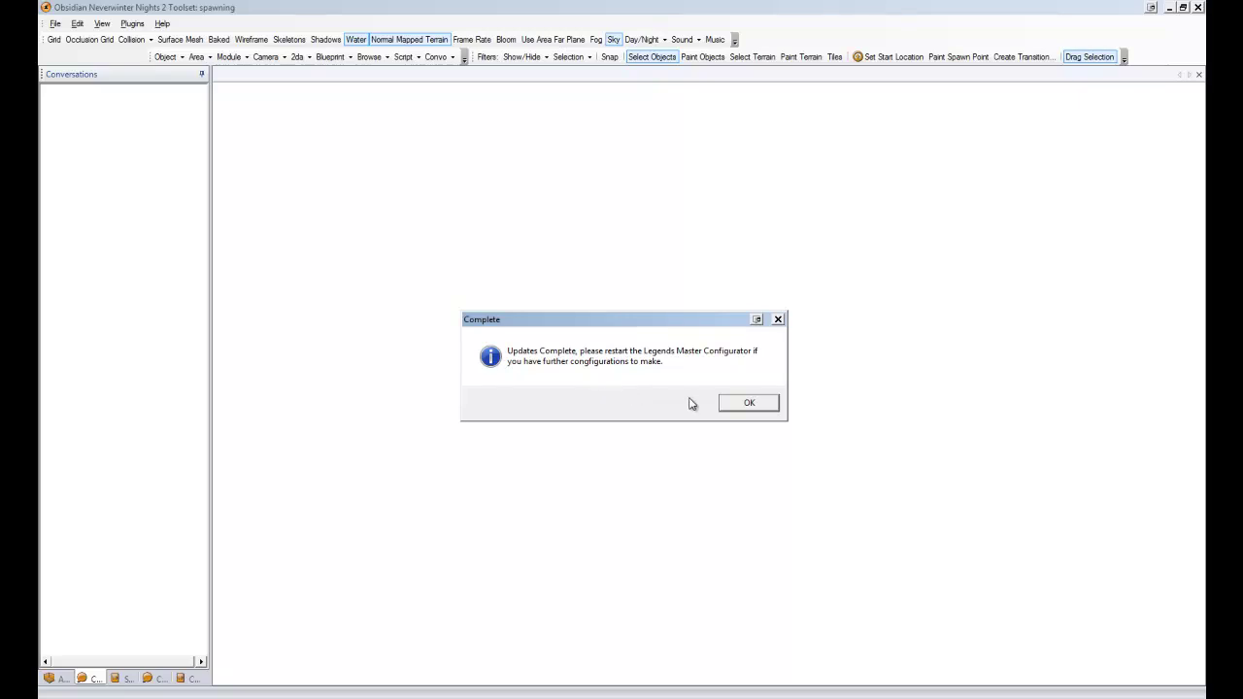
left_click(748, 401)
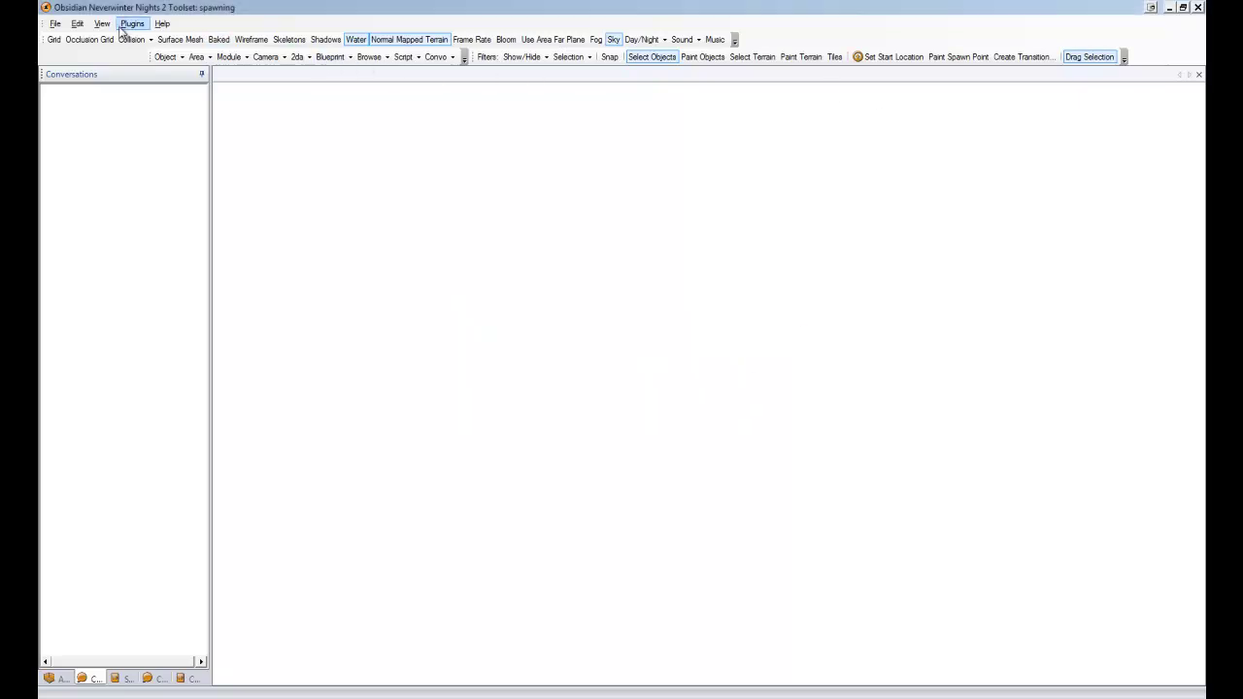
Update the module scripts with the Legends Plugins scripts in the Legends Master Configurator and finish the configuration
left_click(131, 24)
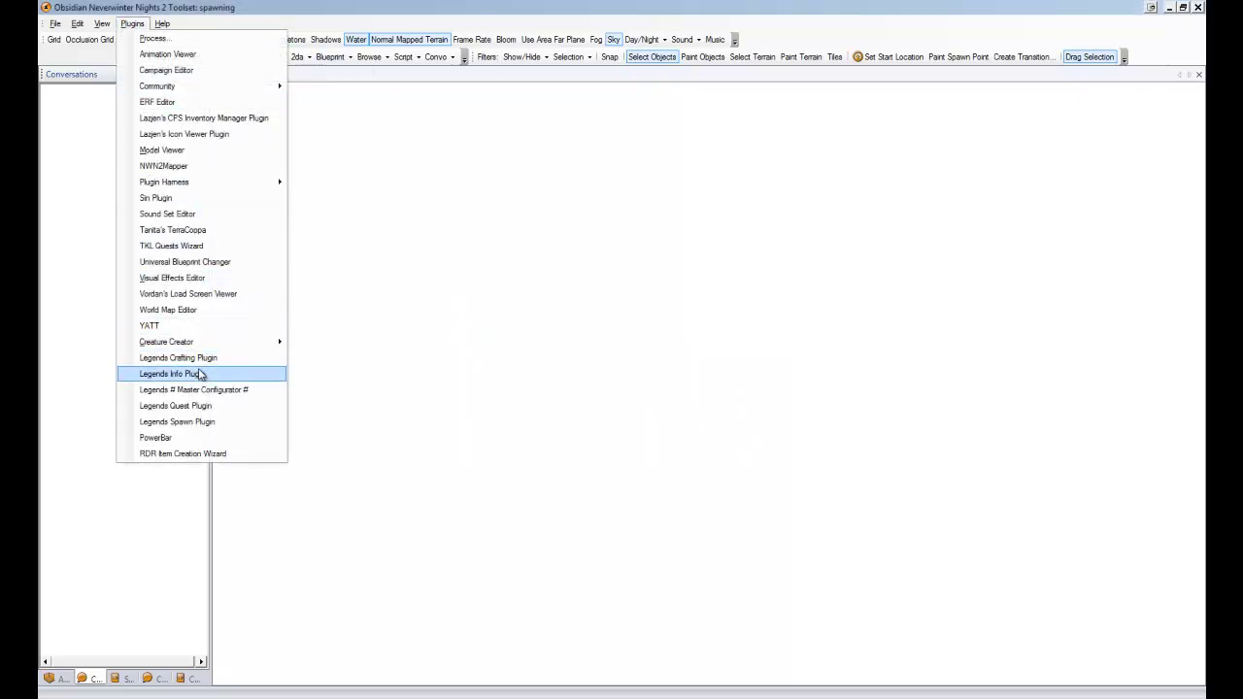
left_click(208, 389)
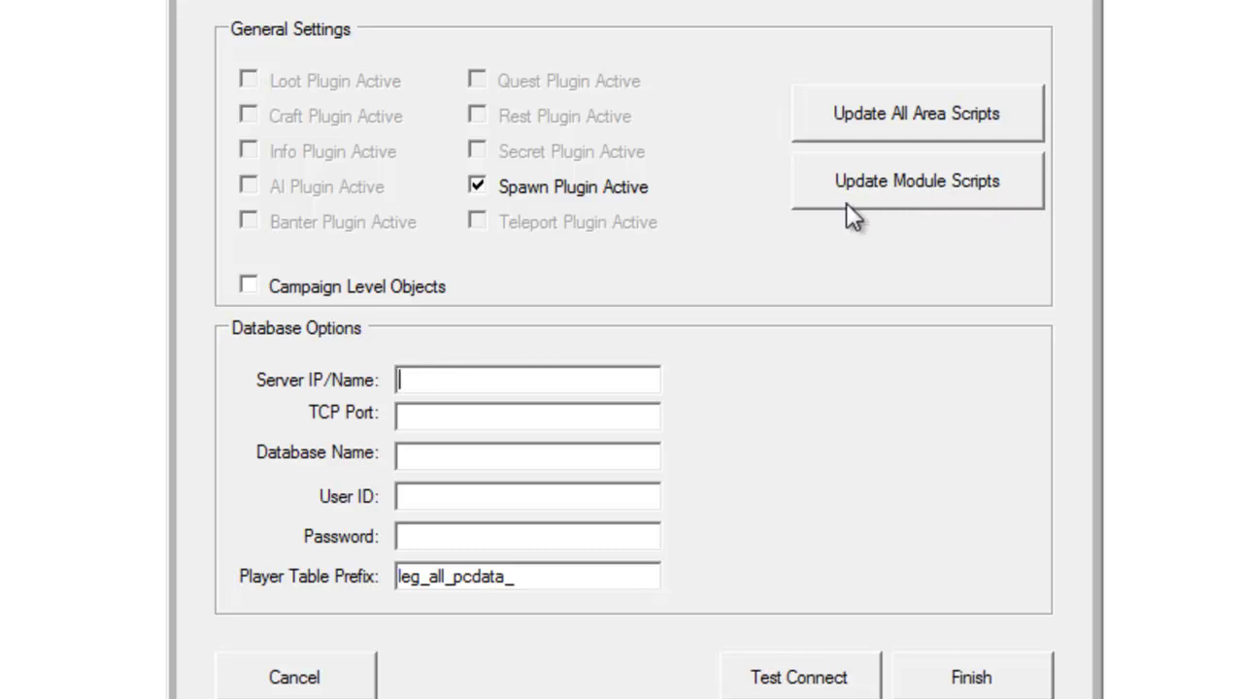
left_click(869, 184)
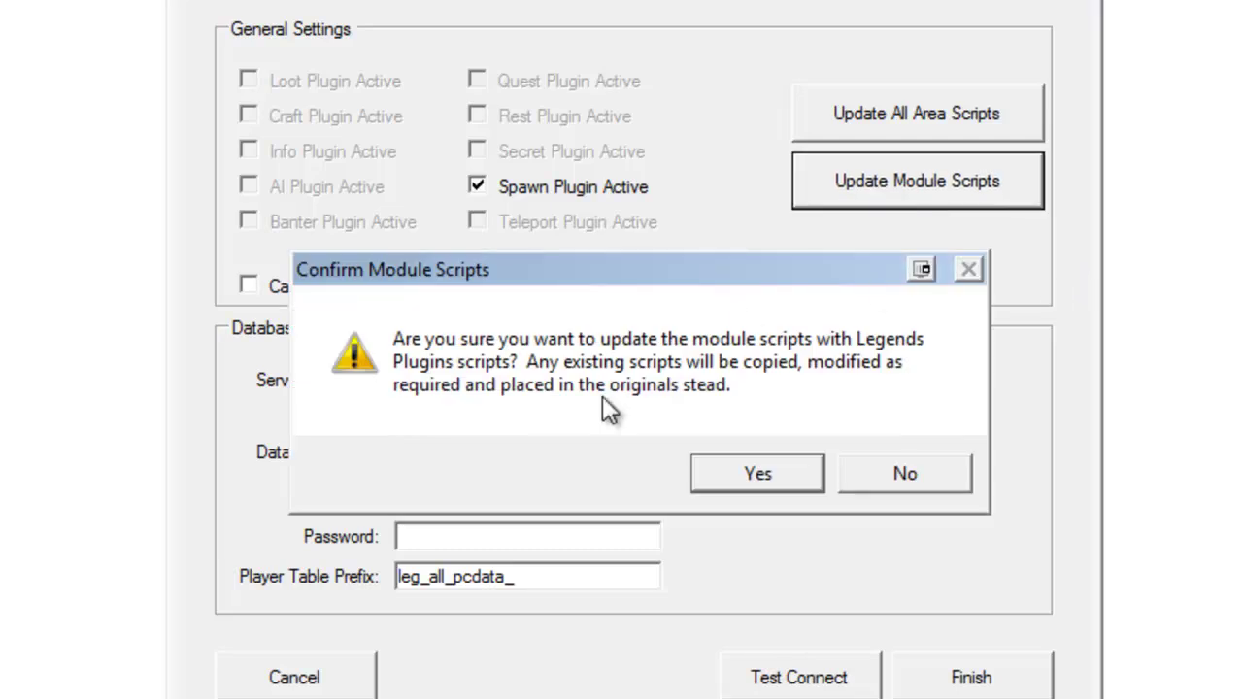
left_click(738, 477)
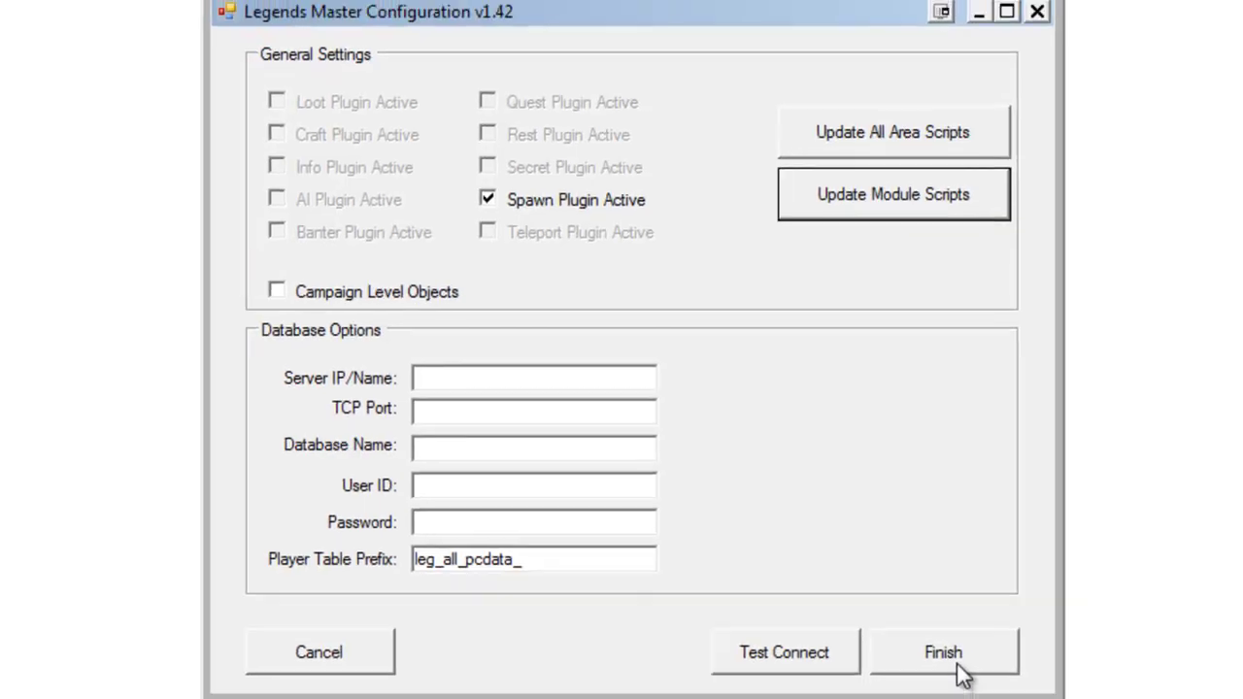
left_click(957, 668)
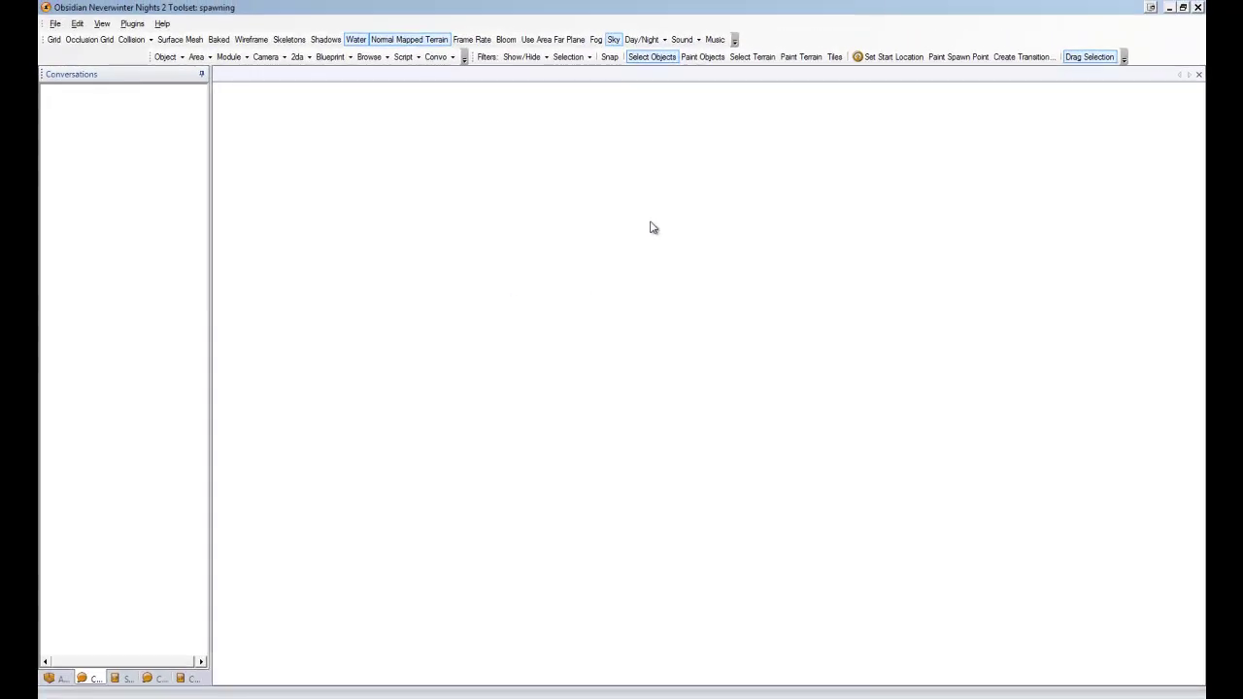
Check the script properties of the esv_forest_deep_random area and close it without saving
left_click(58, 678)
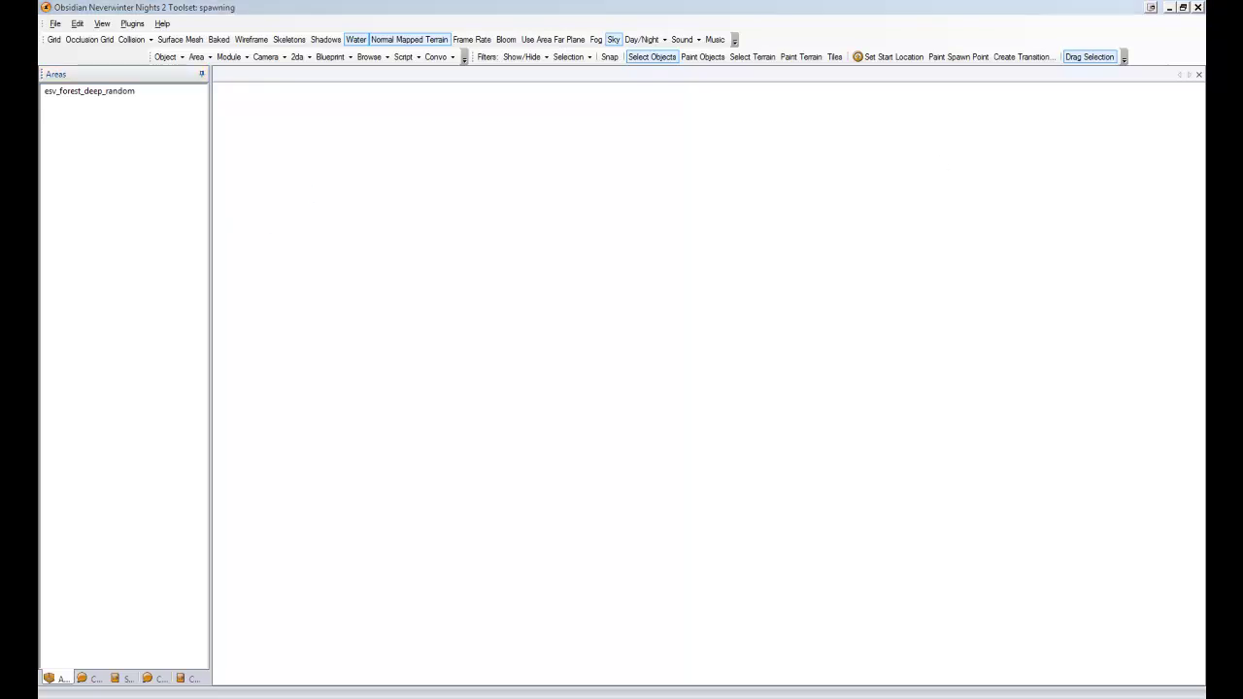
double_click(111, 92)
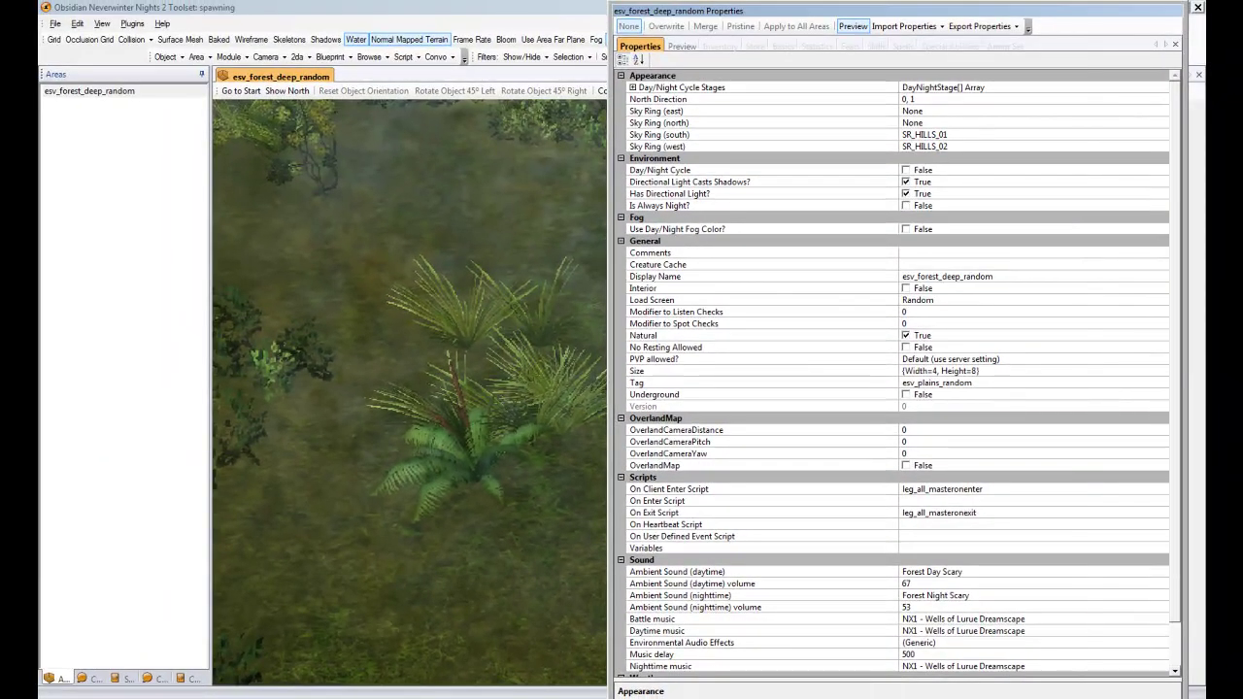
key("alt+F4")
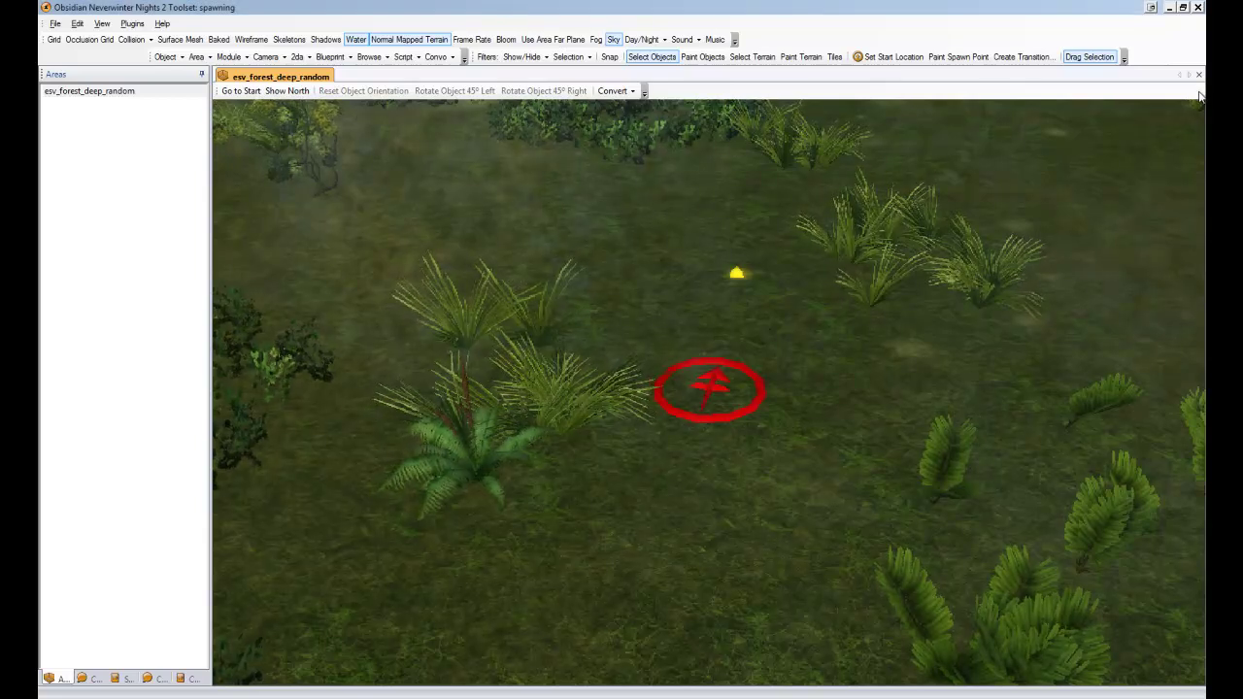
key("ctrl+F4")
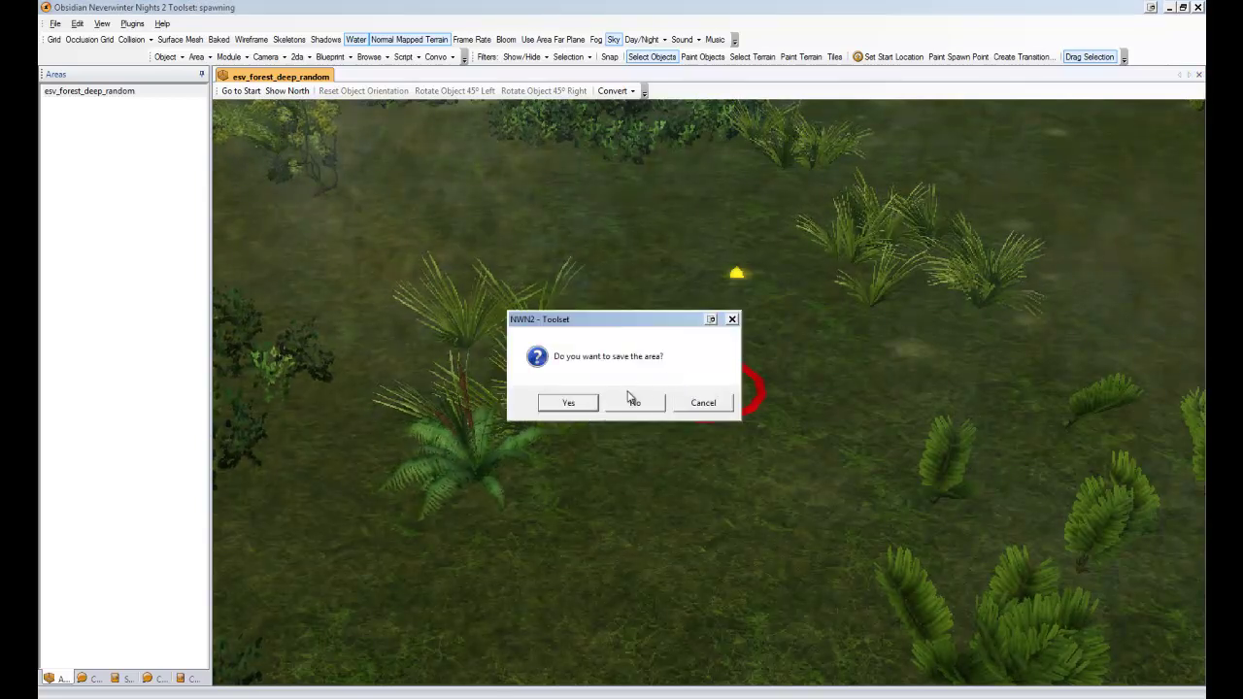
left_click(631, 400)
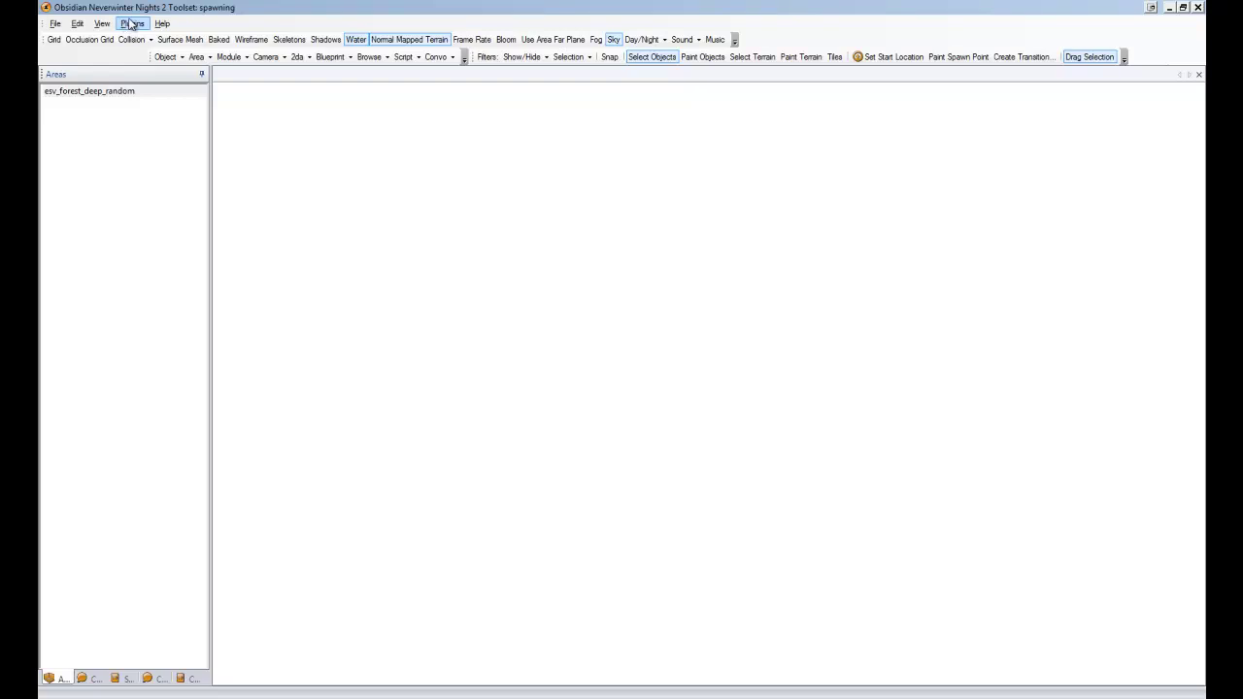
Save the Legends Spawn Plugin configuration with its existing spawn frequencies and quit the plugin
left_click(131, 24)
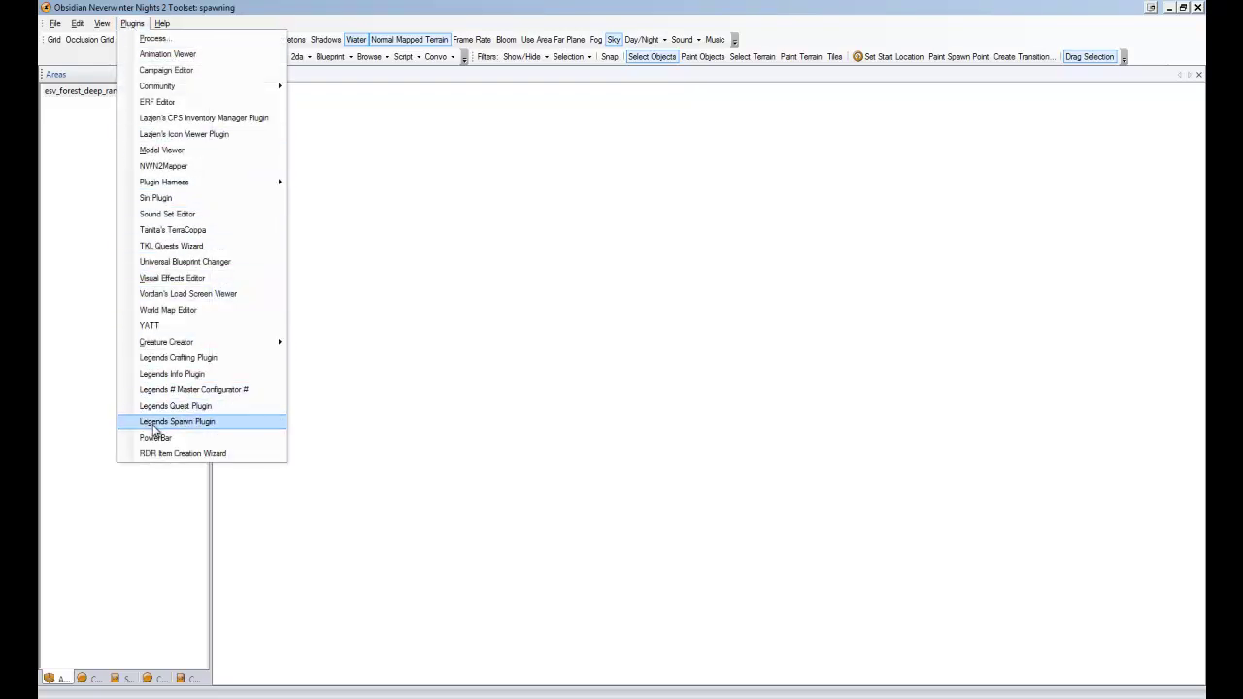
left_click(156, 423)
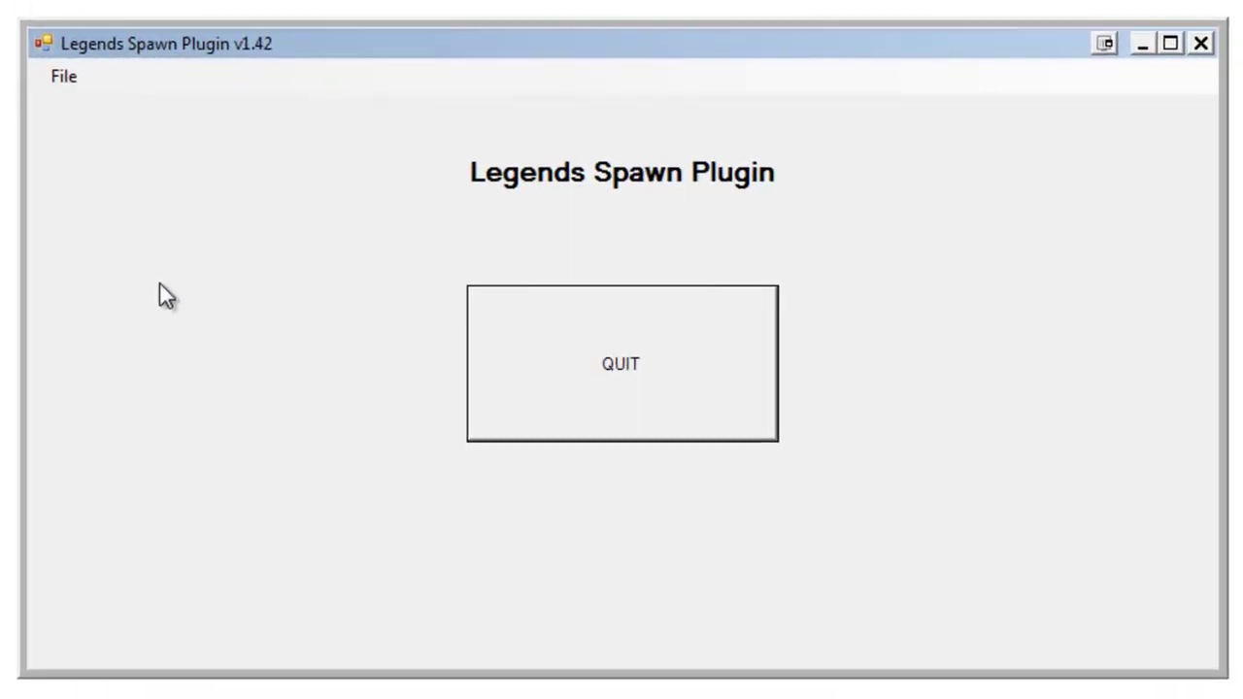
left_click(68, 75)
left_click(86, 104)
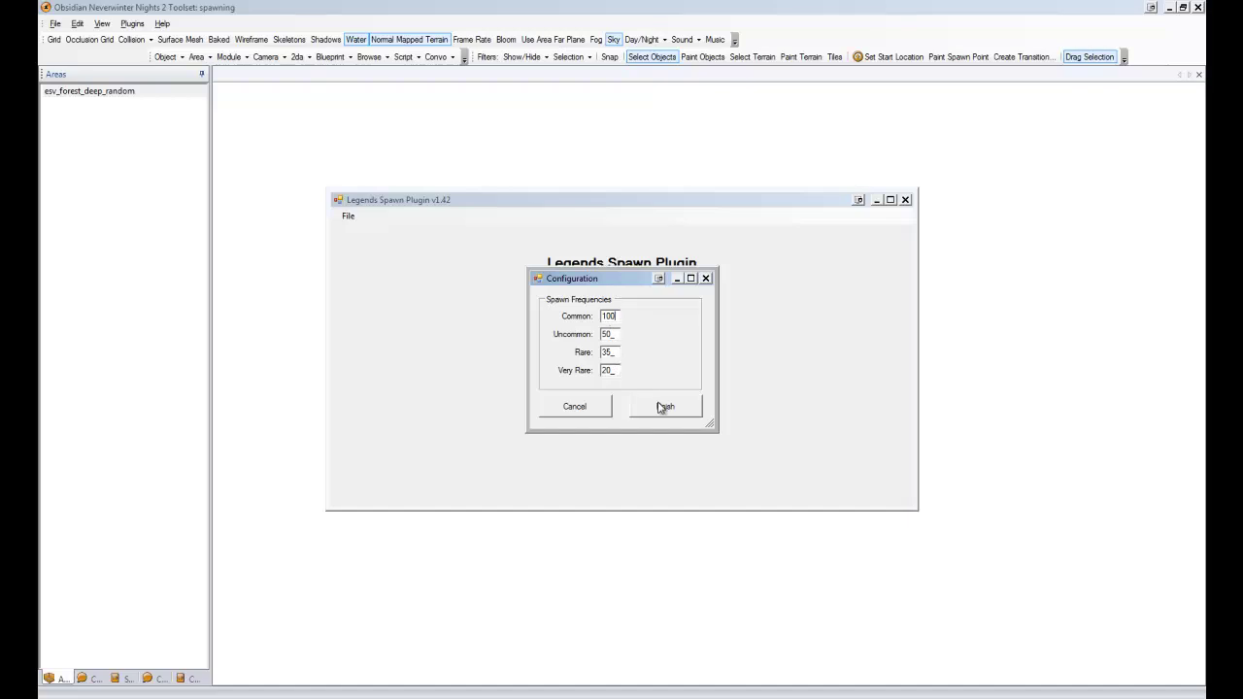
left_click(664, 408)
left_click(623, 364)
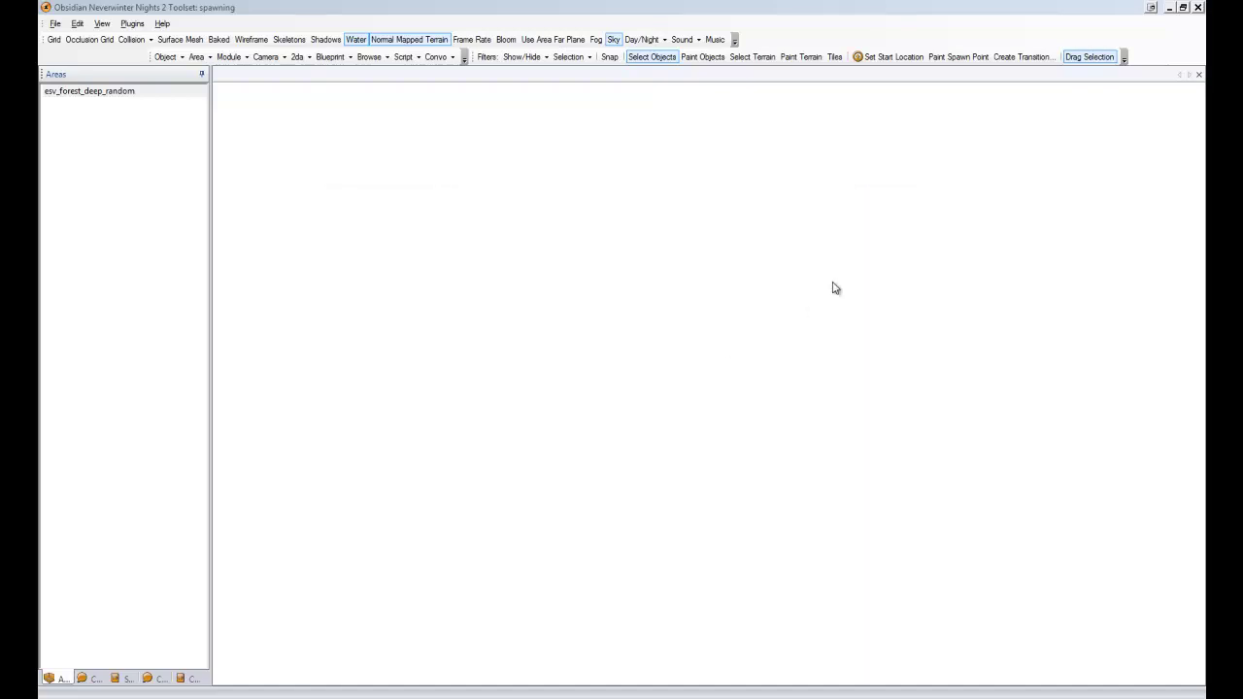
Compile all of the module's scripts and close the verification report
left_click(54, 23)
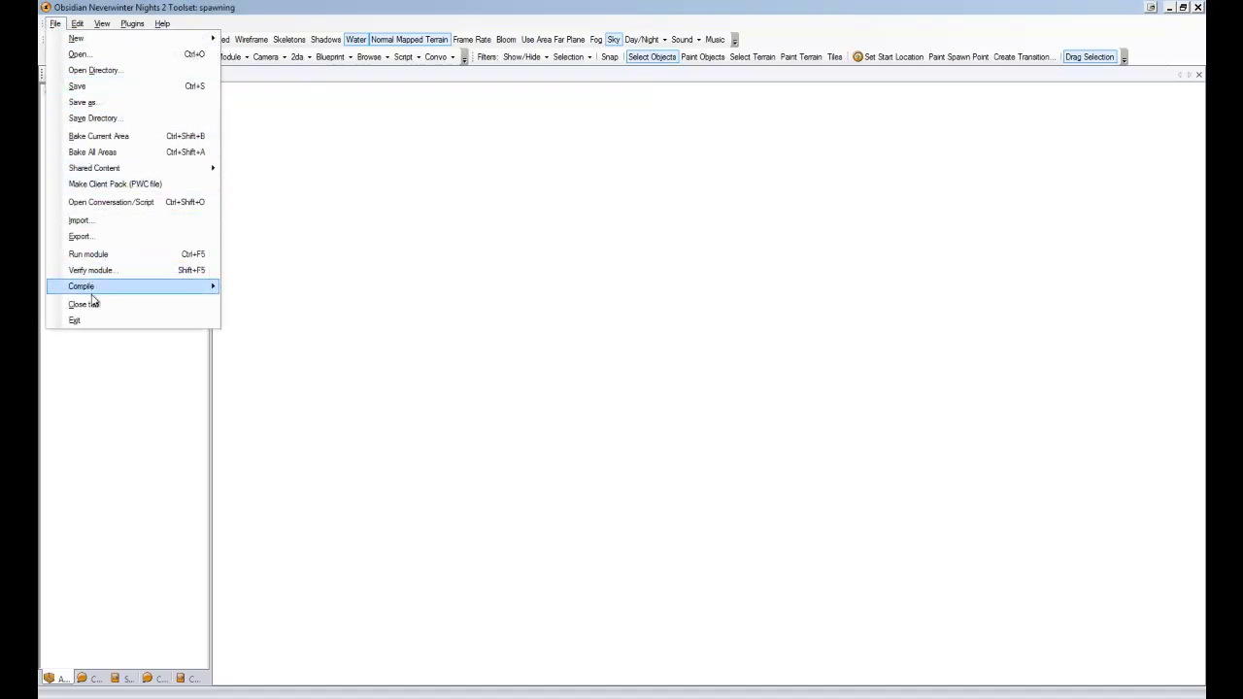
mouse_move(93, 286)
left_click(276, 288)
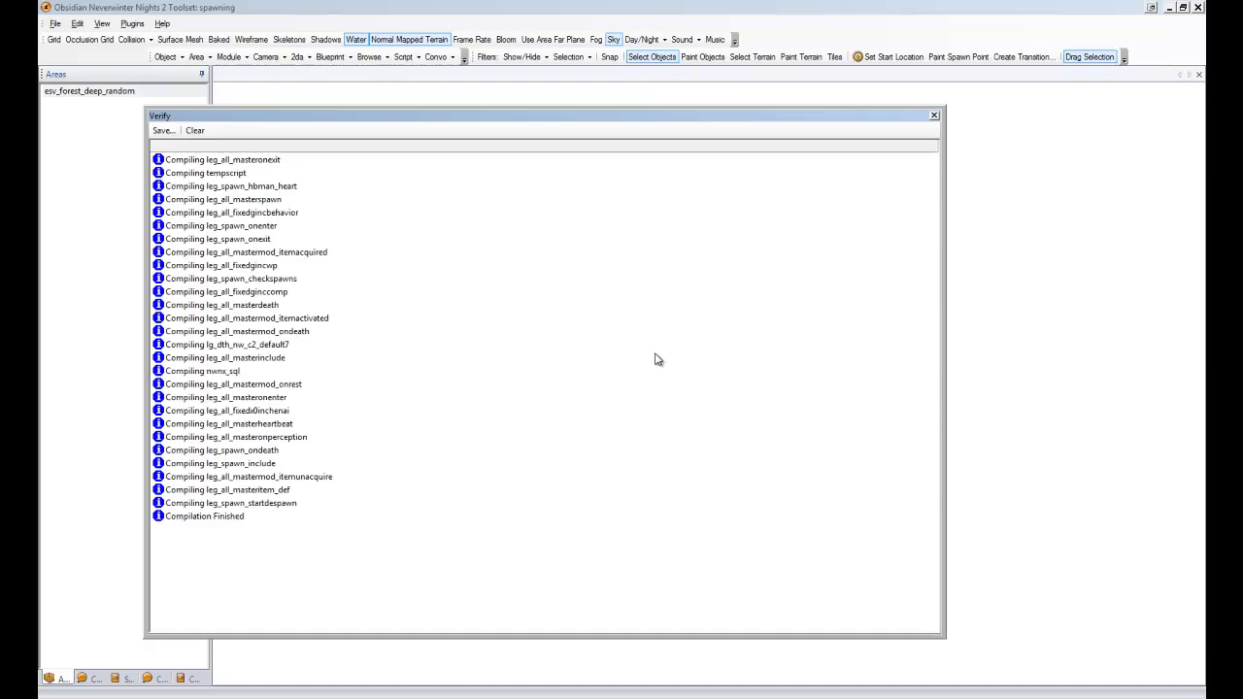
left_click(934, 117)
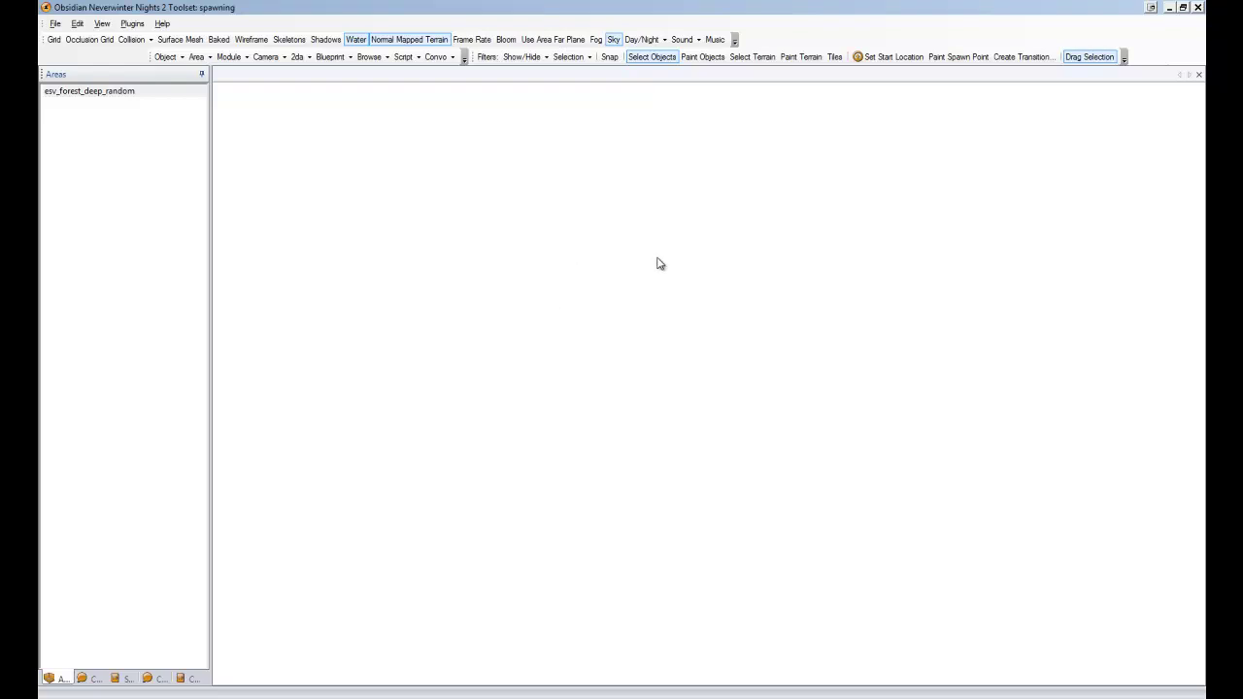
Open the esv_forest_deep_random area and show the open ground around the start location
double_click(113, 94)
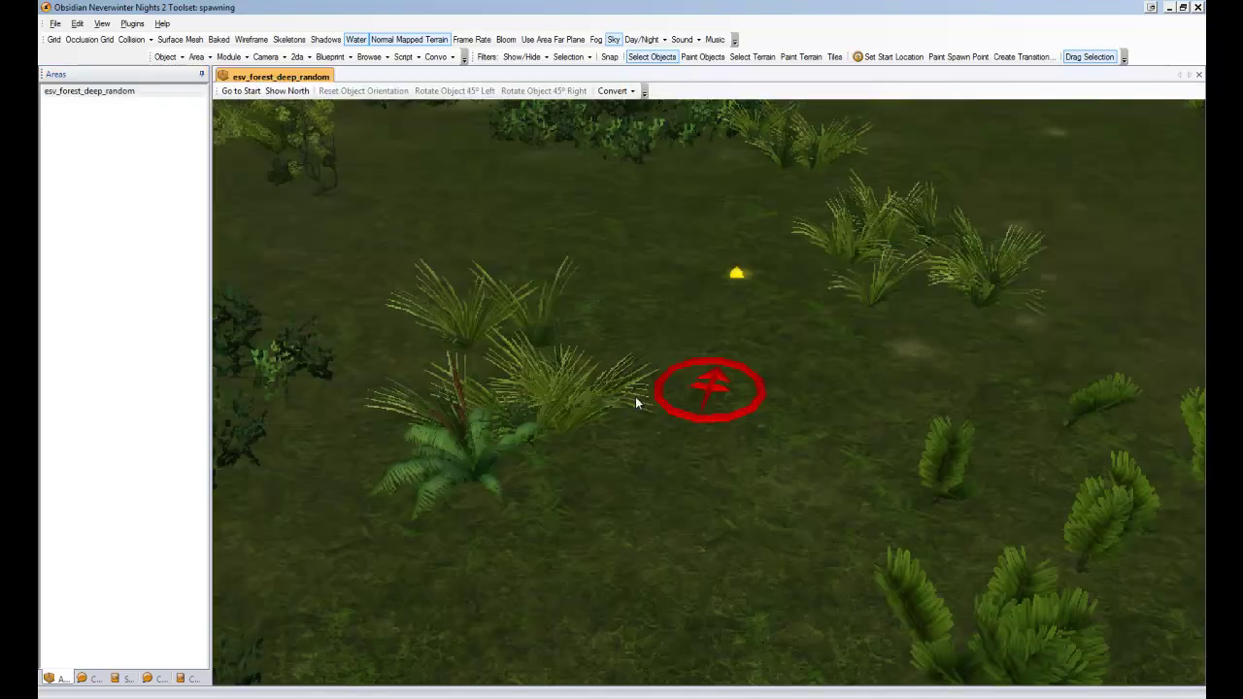
scroll(638, 432, "down", 5)
scroll(638, 439, "down", 3)
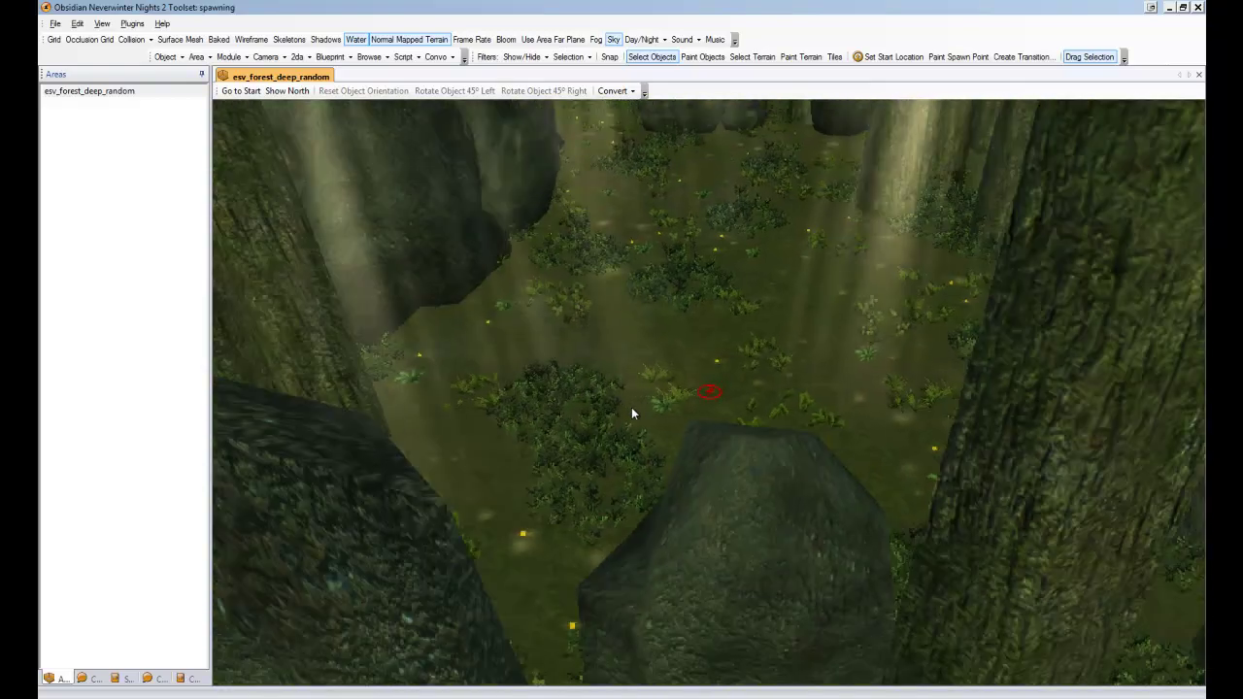
scroll(662, 306, "up", 2)
mouse_move(684, 311)
middle_mouse_down()
mouse_move(708, 520)
mouse_move(670, 217)
mouse_move(692, 549)
mouse_move(674, 464)
mouse_move(708, 497)
mouse_move(651, 393)
mouse_move(618, 442)
mouse_move(624, 397)
mouse_move(602, 408)
mouse_move(657, 466)
middle_mouse_up()
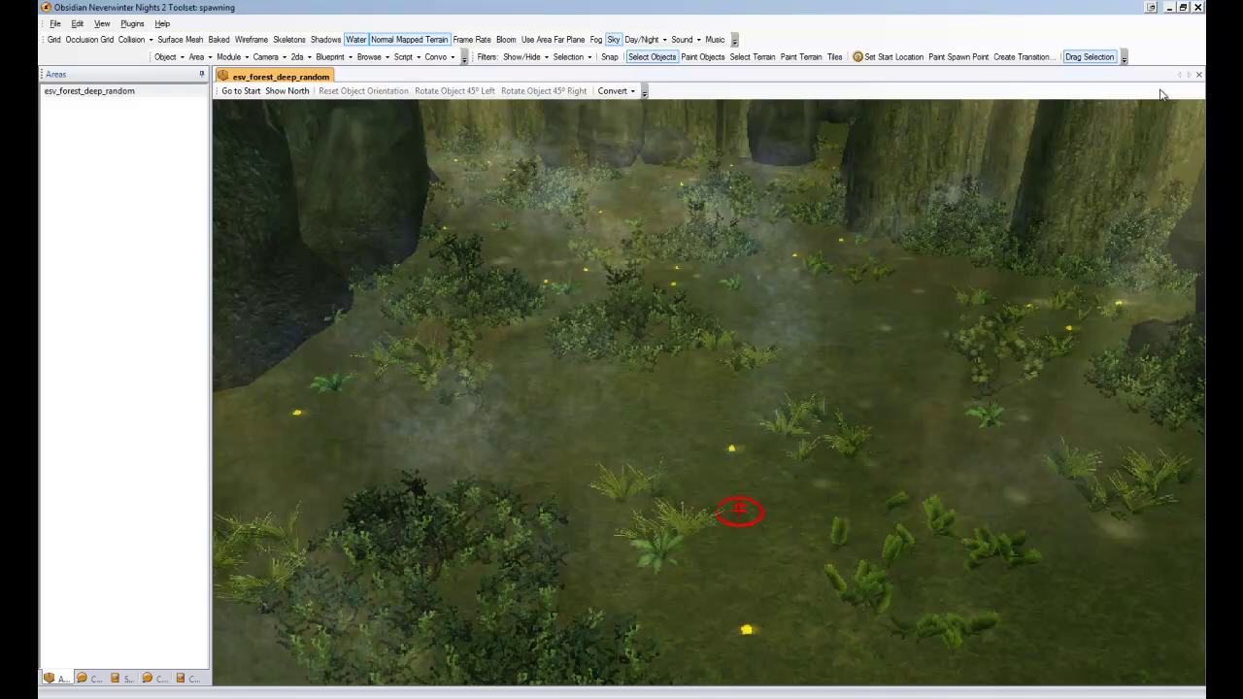
Place the module's Mr HBMan Waypoint blueprint from Legends Spawn on the ground near the start location
mouse_move(1203, 194)
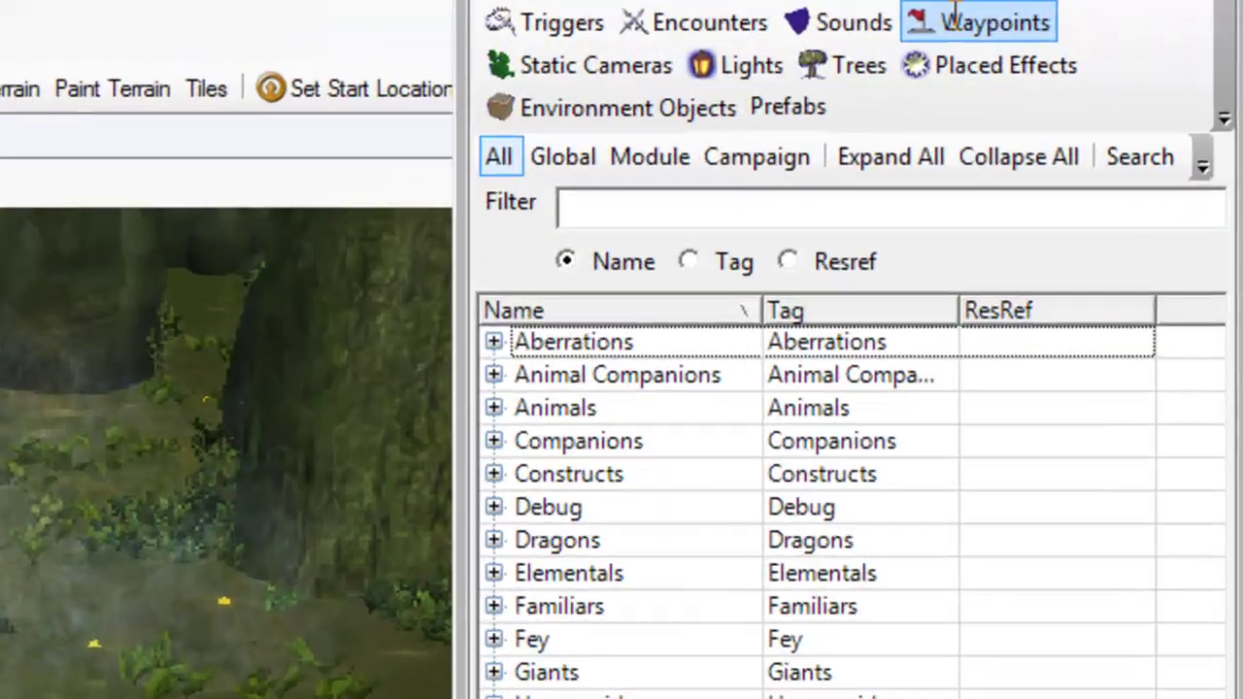
left_click(956, 17)
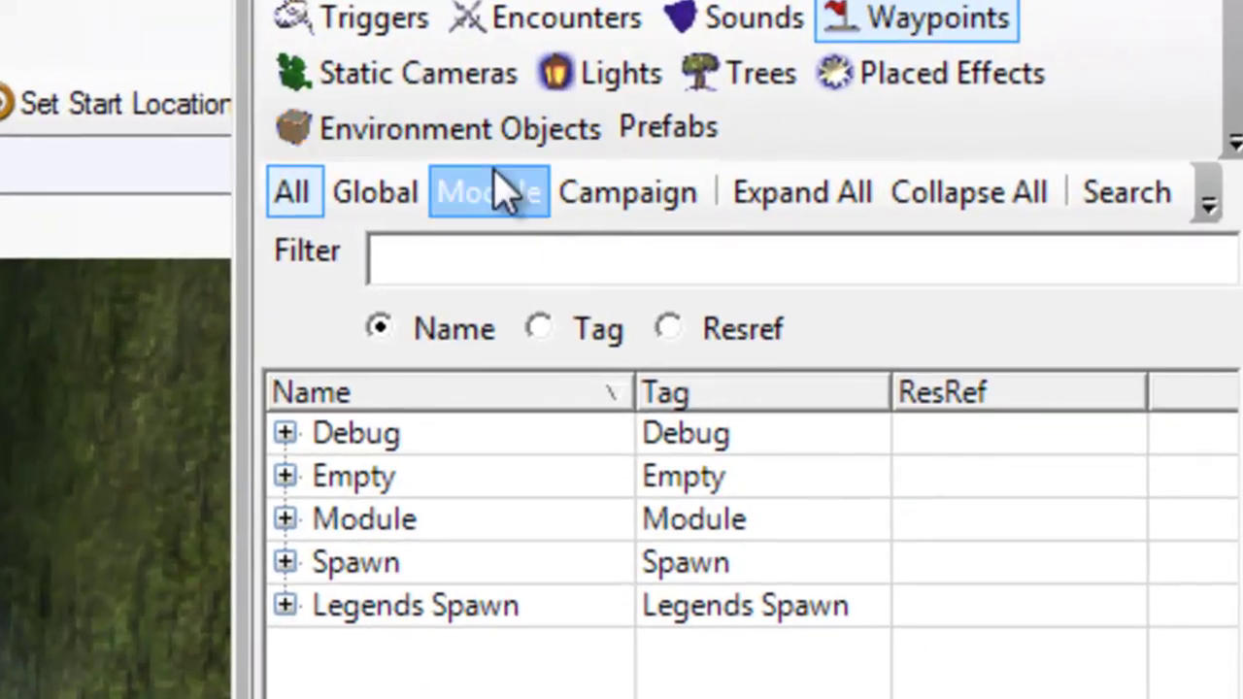
left_click(649, 156)
left_click(277, 435)
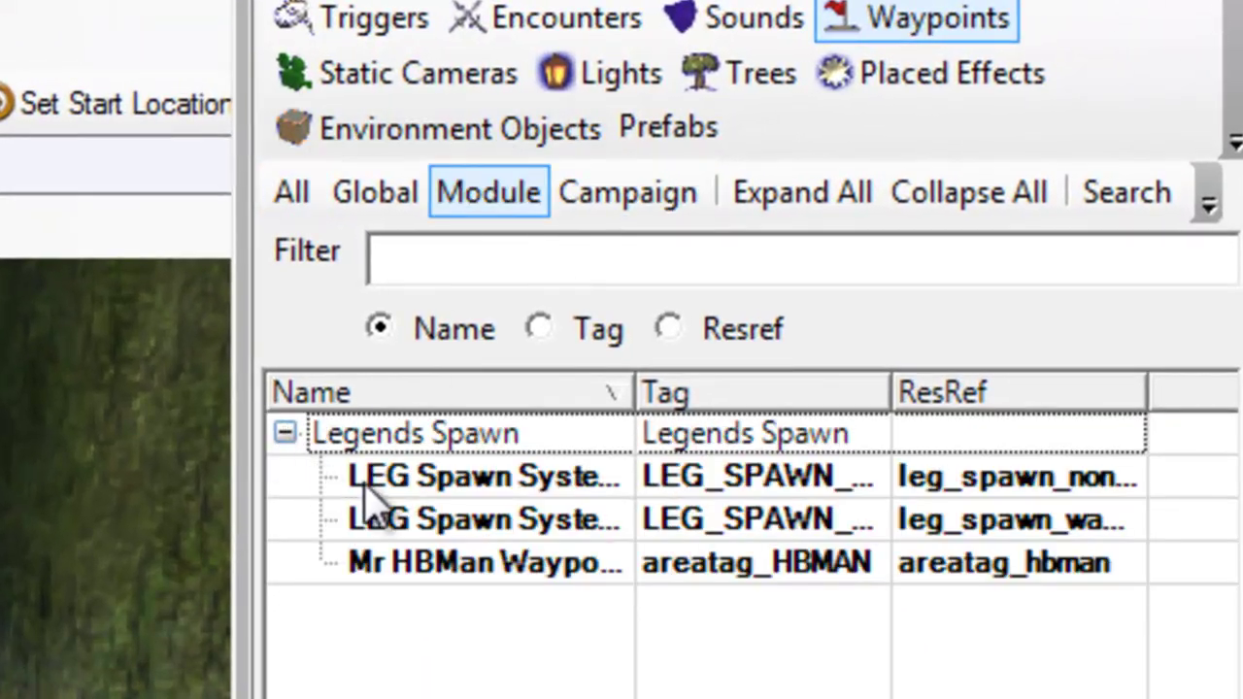
left_click(433, 561)
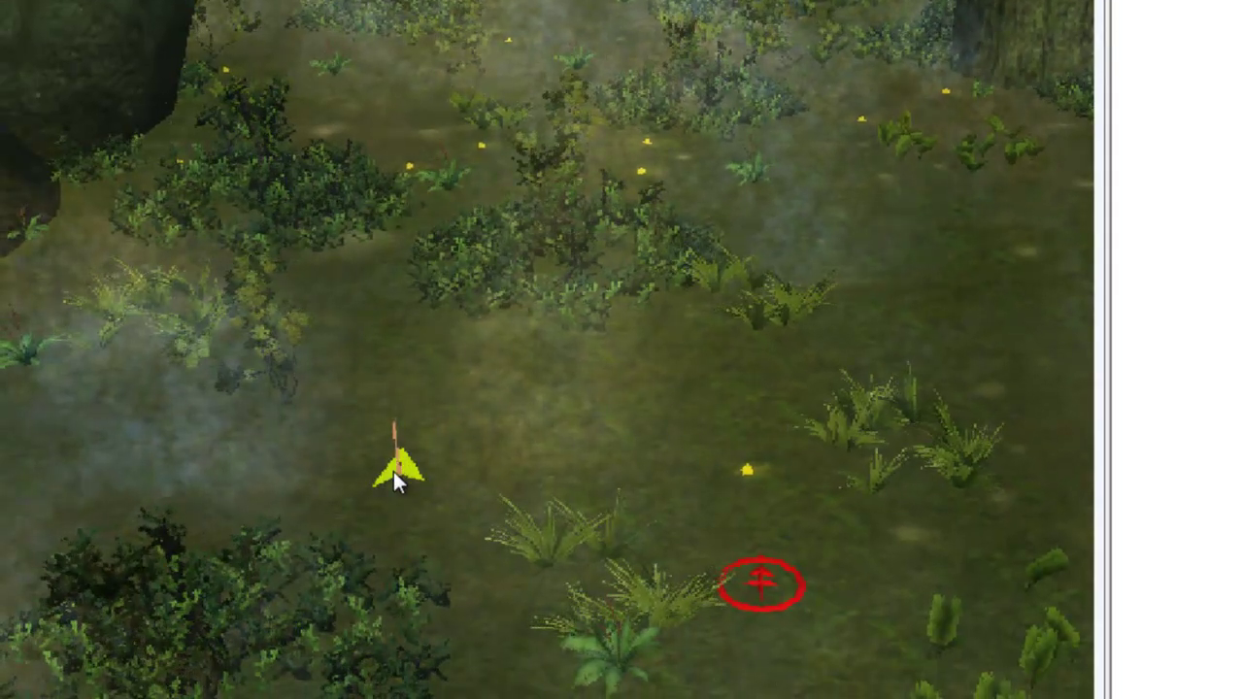
middle_click_drag(658, 413, 530, 541)
Replace the areatag part of the Mr HBMan waypoint's tag with the area's tag, esv_plains_random, and deselect the waypoint
left_click(399, 501)
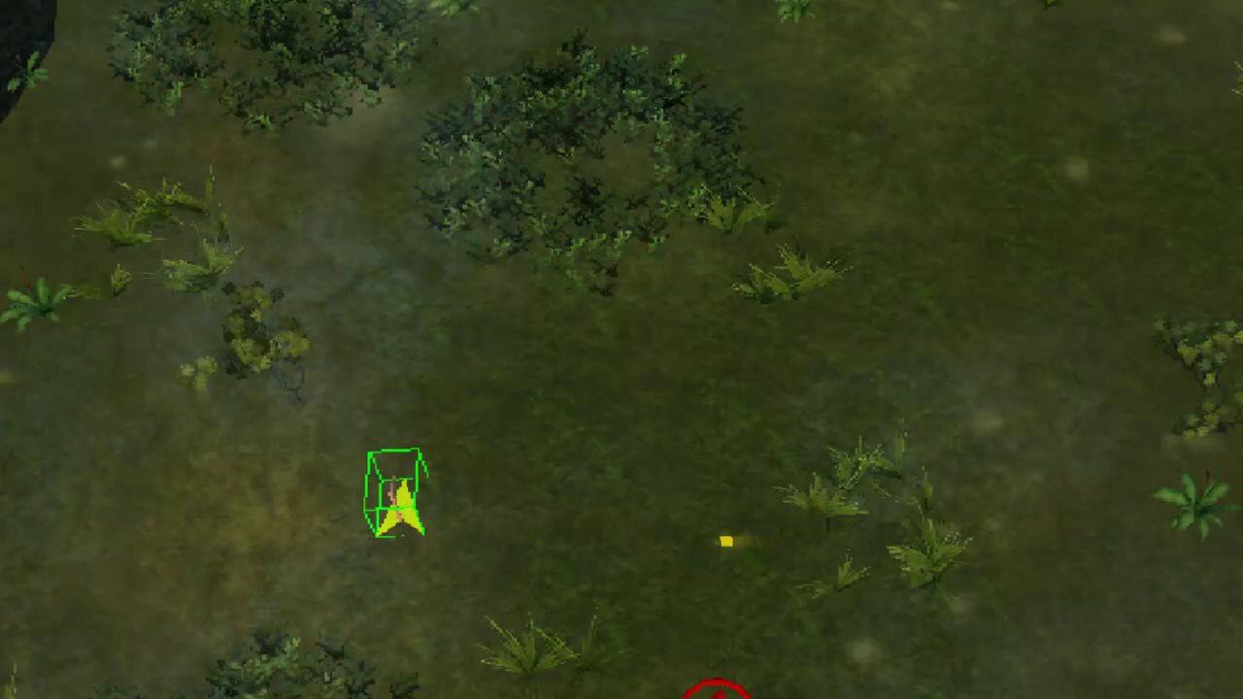
key("Up")
key("Right")
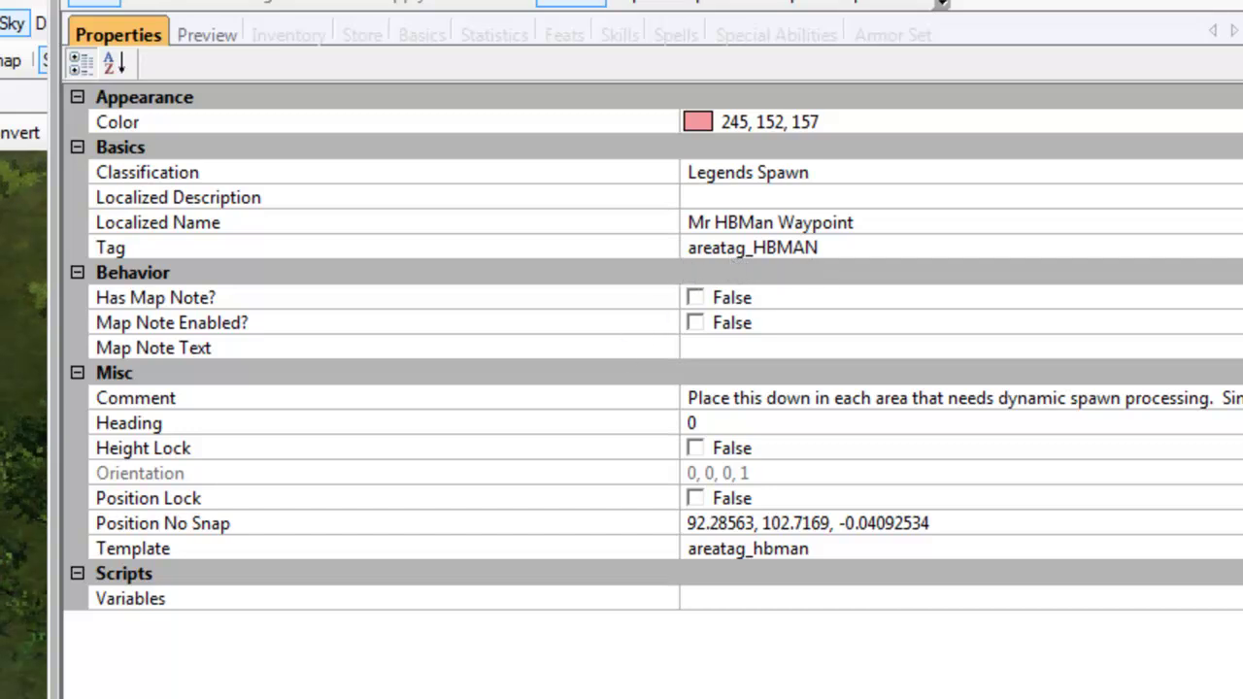
left_click(35, 459)
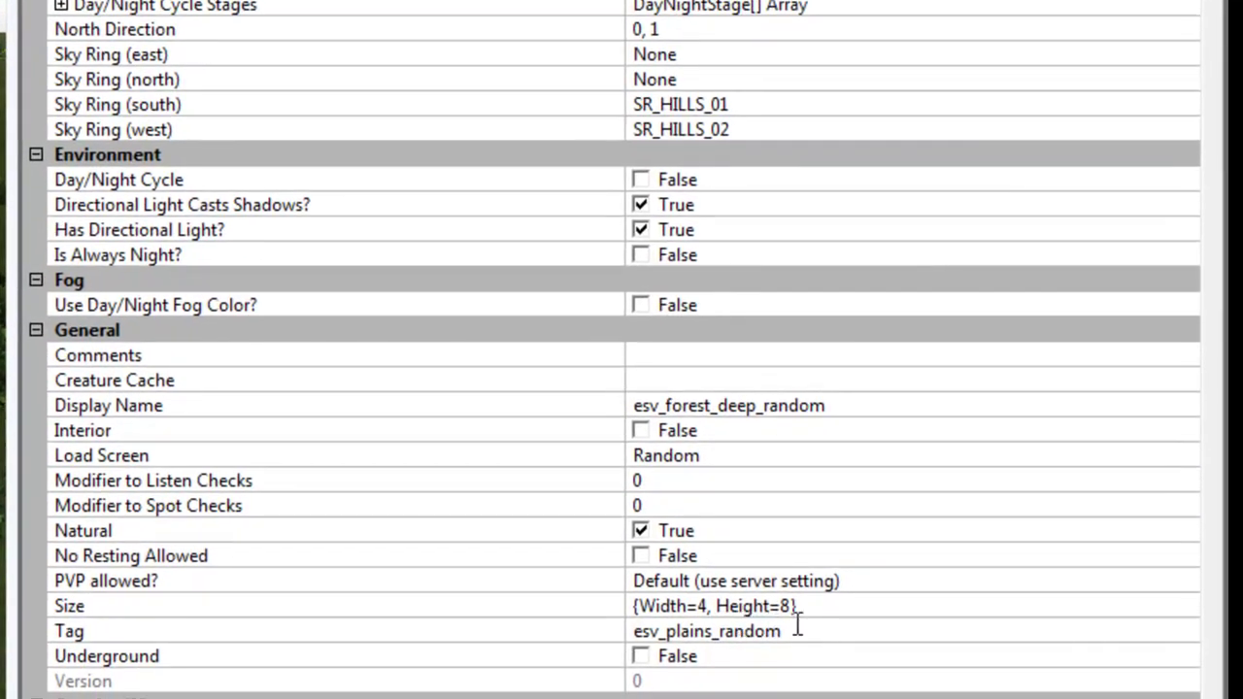
left_click(798, 639)
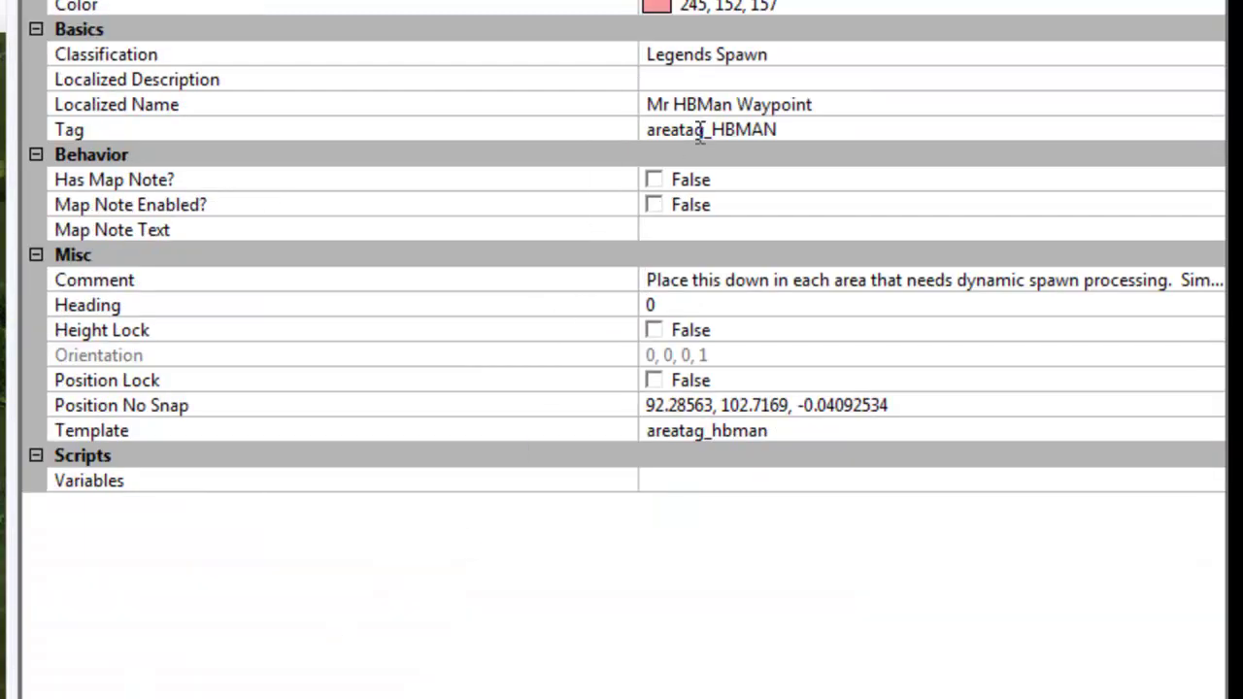
left_click(710, 133)
left_click_drag(674, 133, 632, 133)
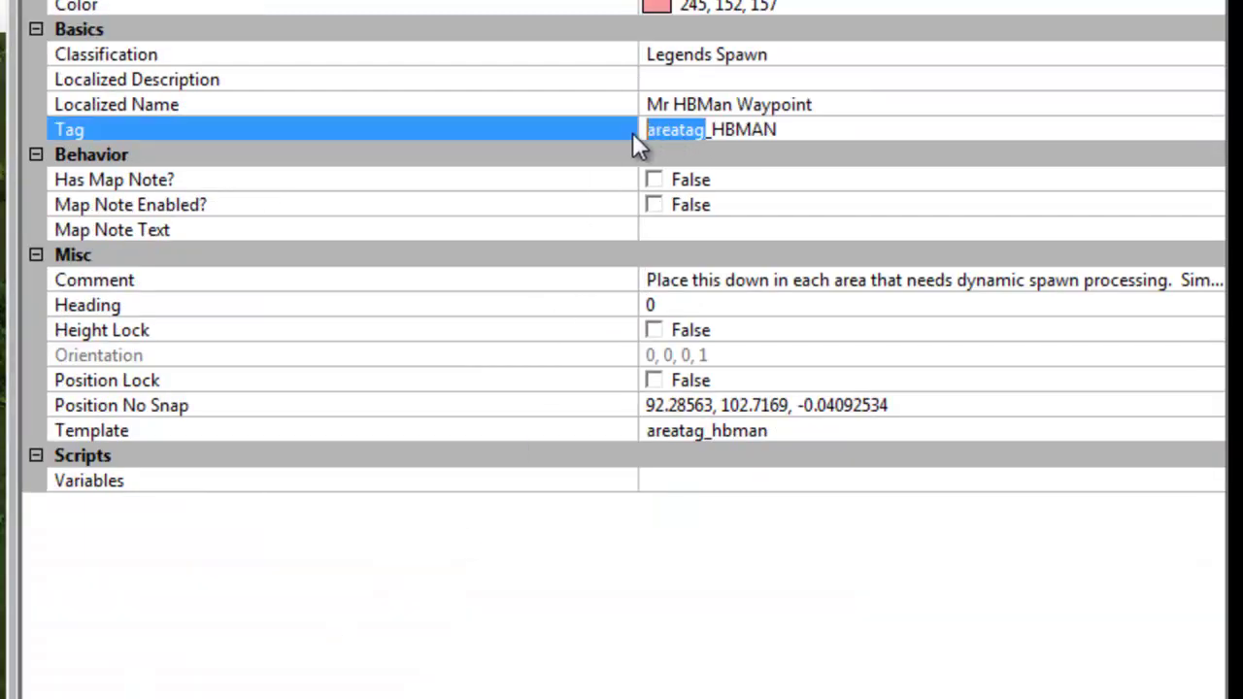
type("esv_plains_random")
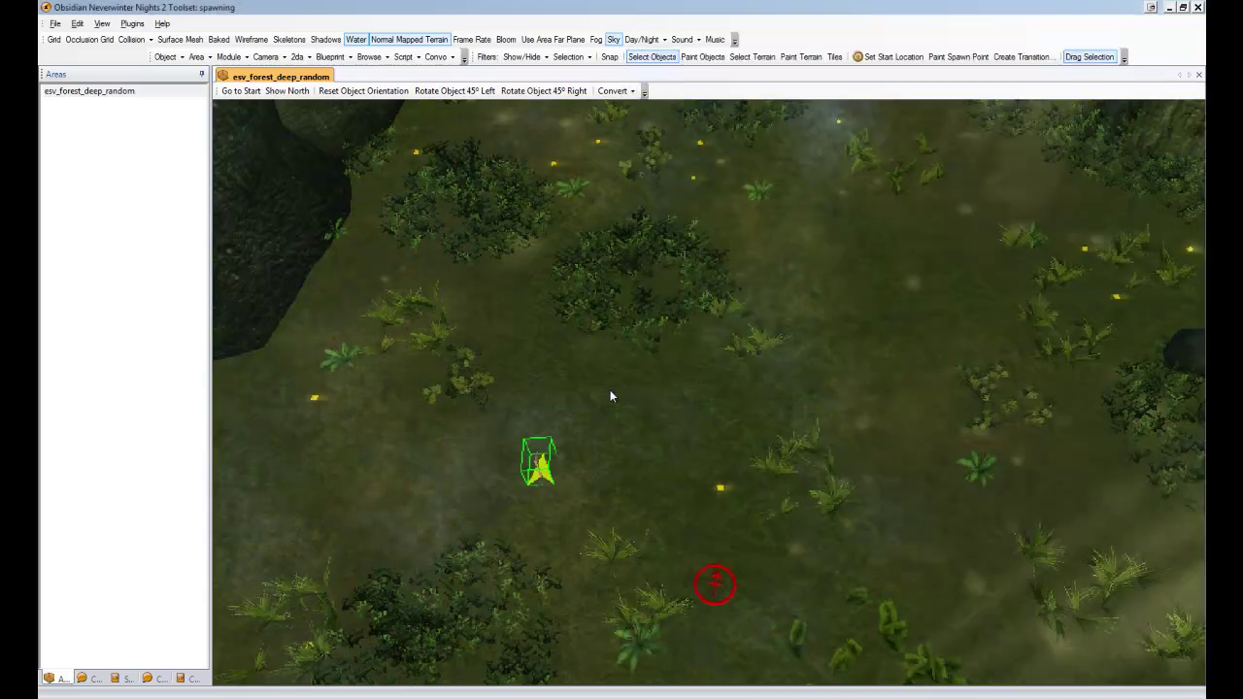
left_click(611, 393)
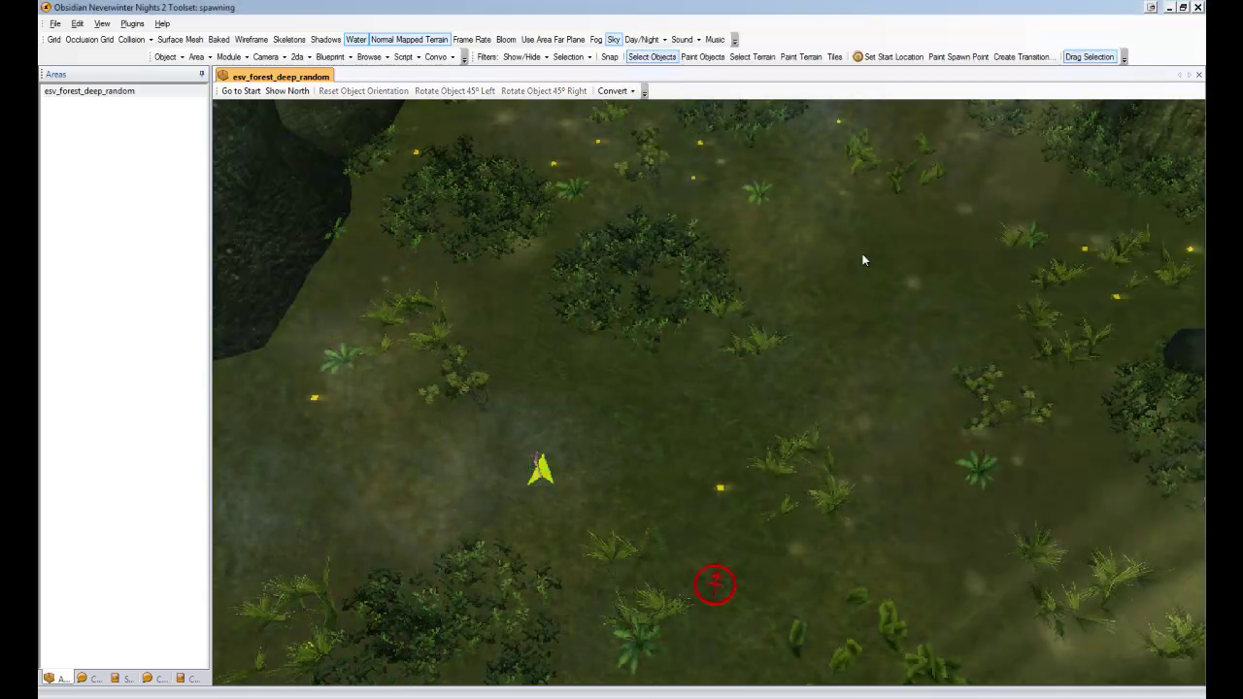
Copy the global Zombie creature blueprint from the Undead category into the module
middle_click_drag(790, 395, 708, 690)
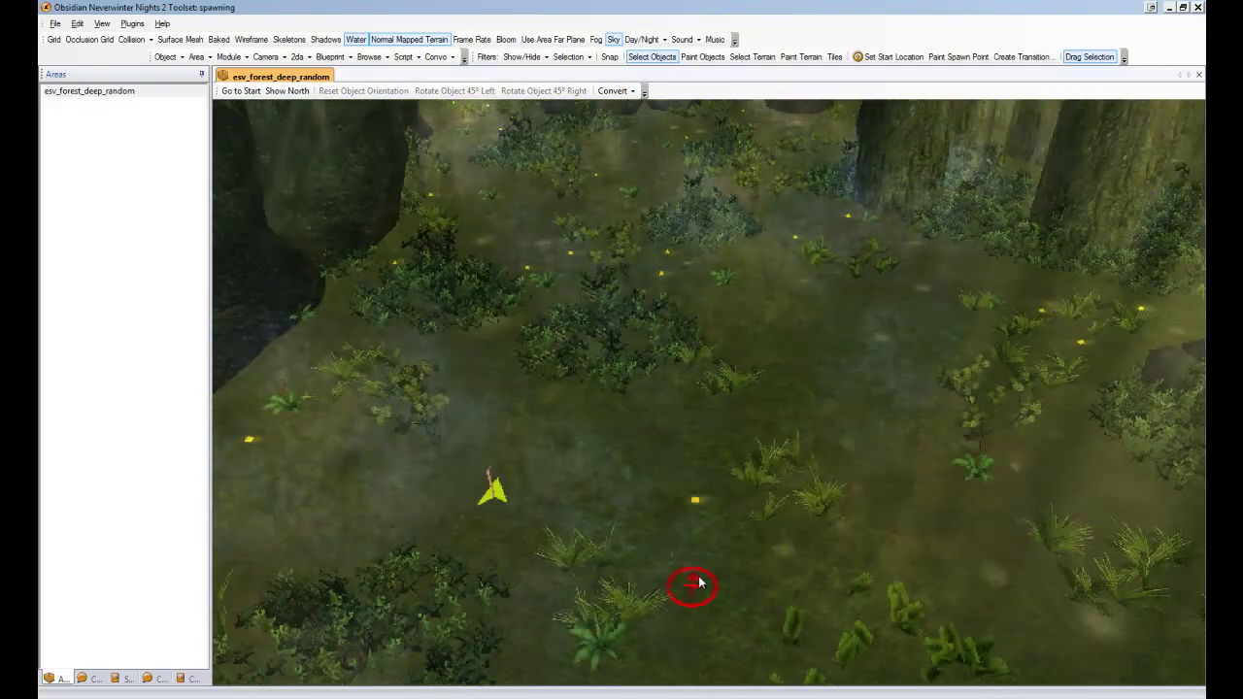
middle_click_drag(655, 330, 734, 408)
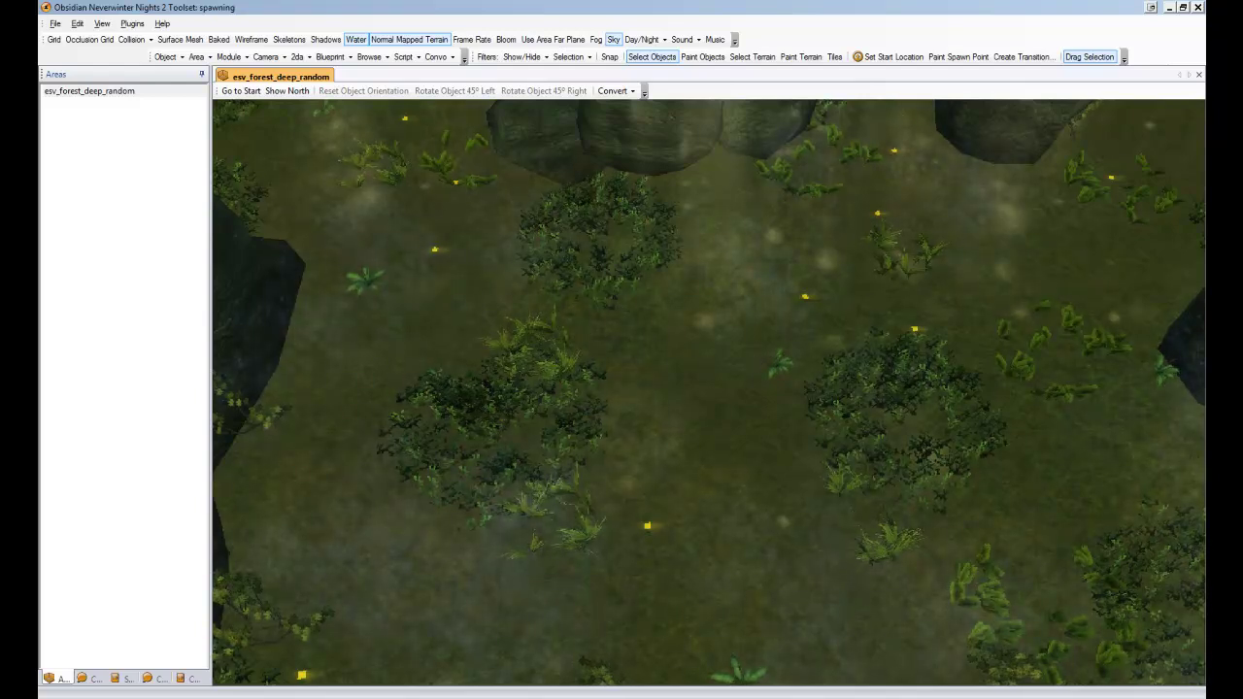
mouse_move(1007, 9)
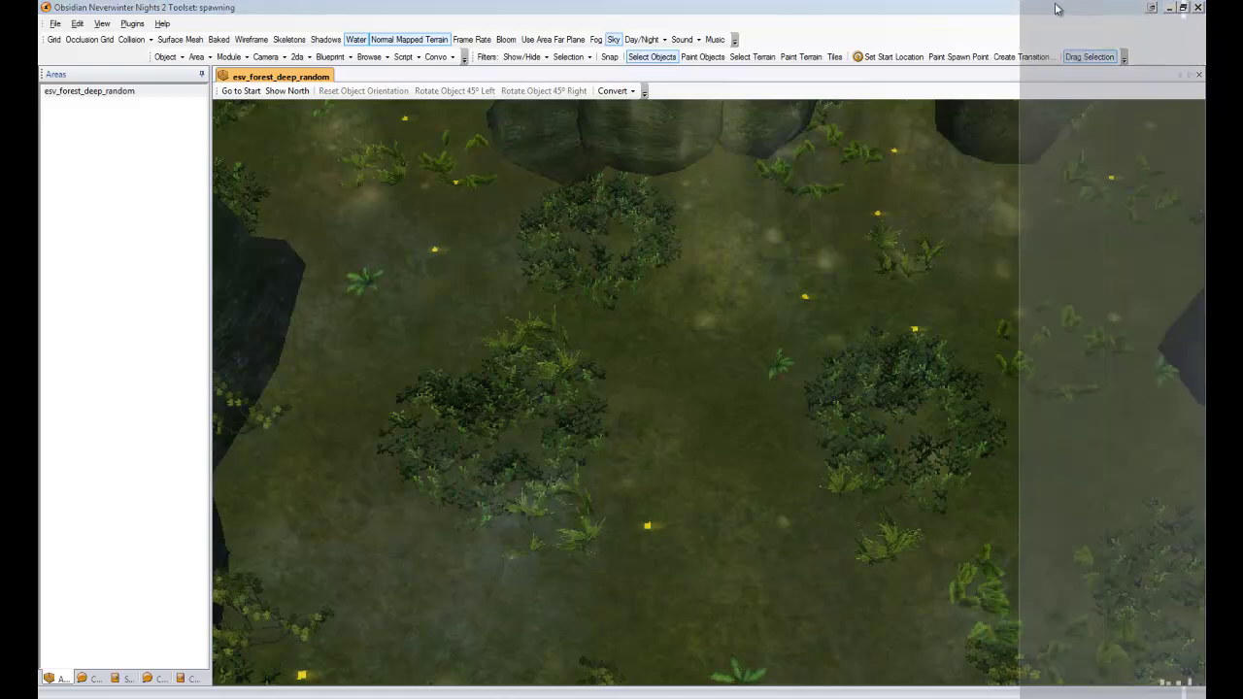
left_click(1001, 20)
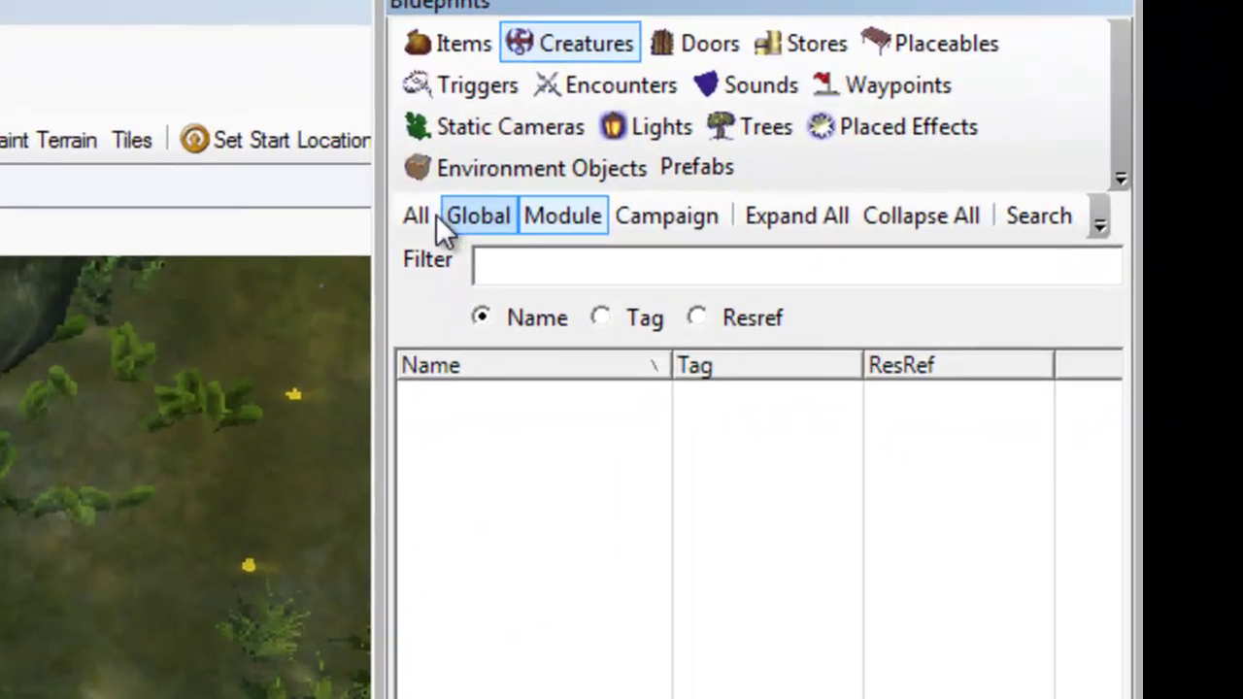
left_click(939, 85)
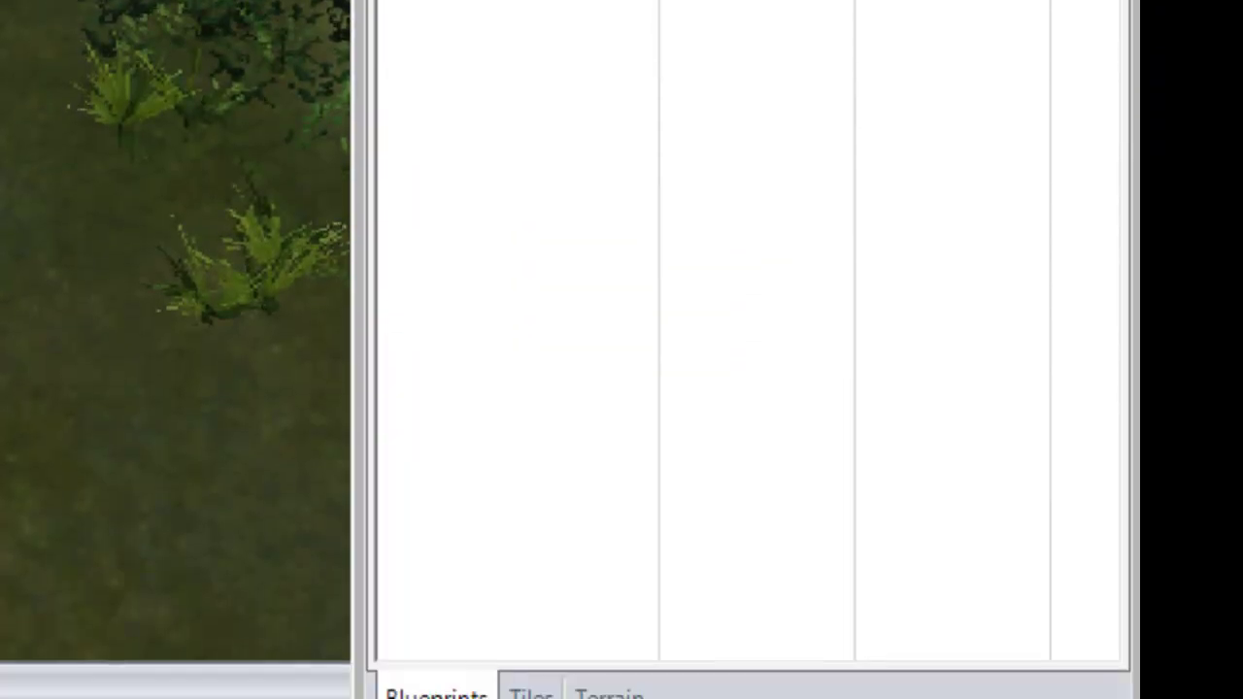
double_click(448, 666)
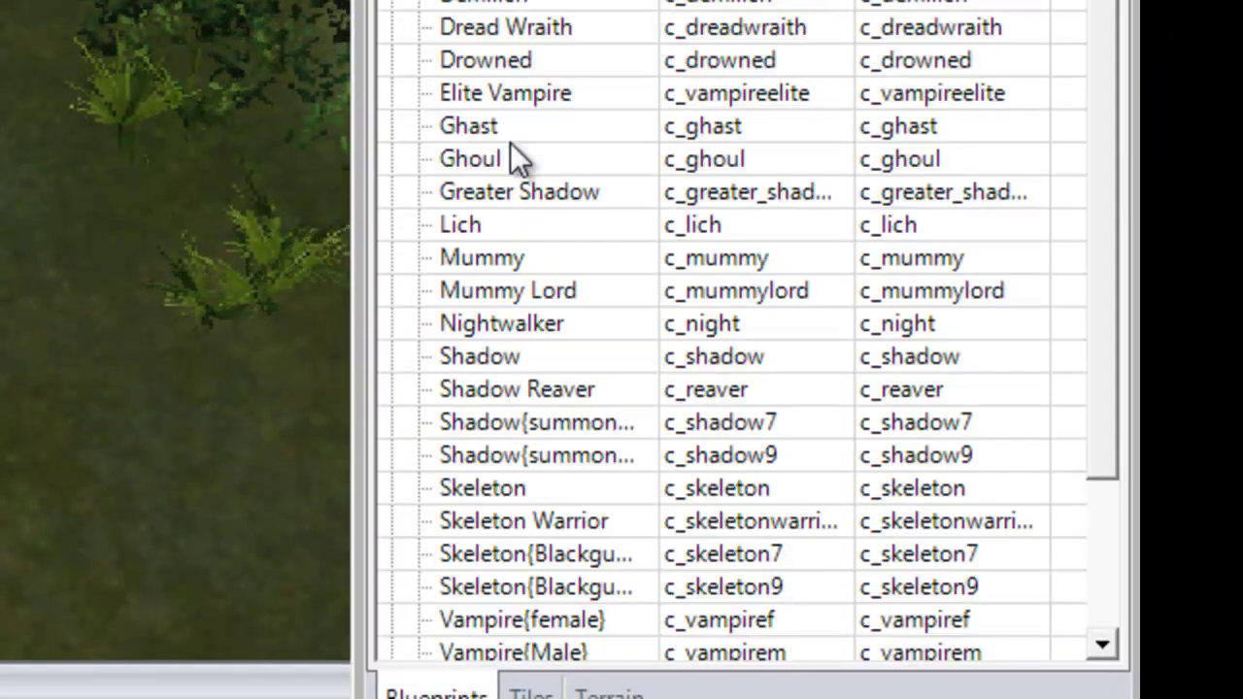
scroll(514, 160, "down", 2)
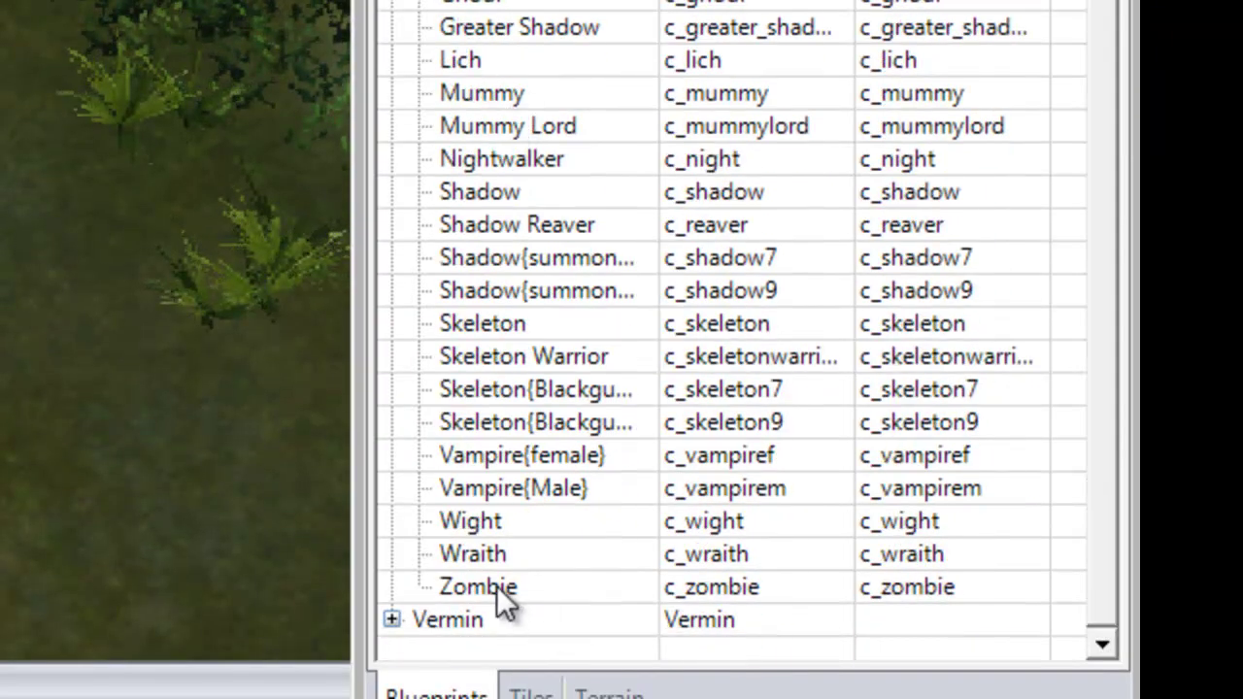
left_click(499, 588)
right_click(499, 588)
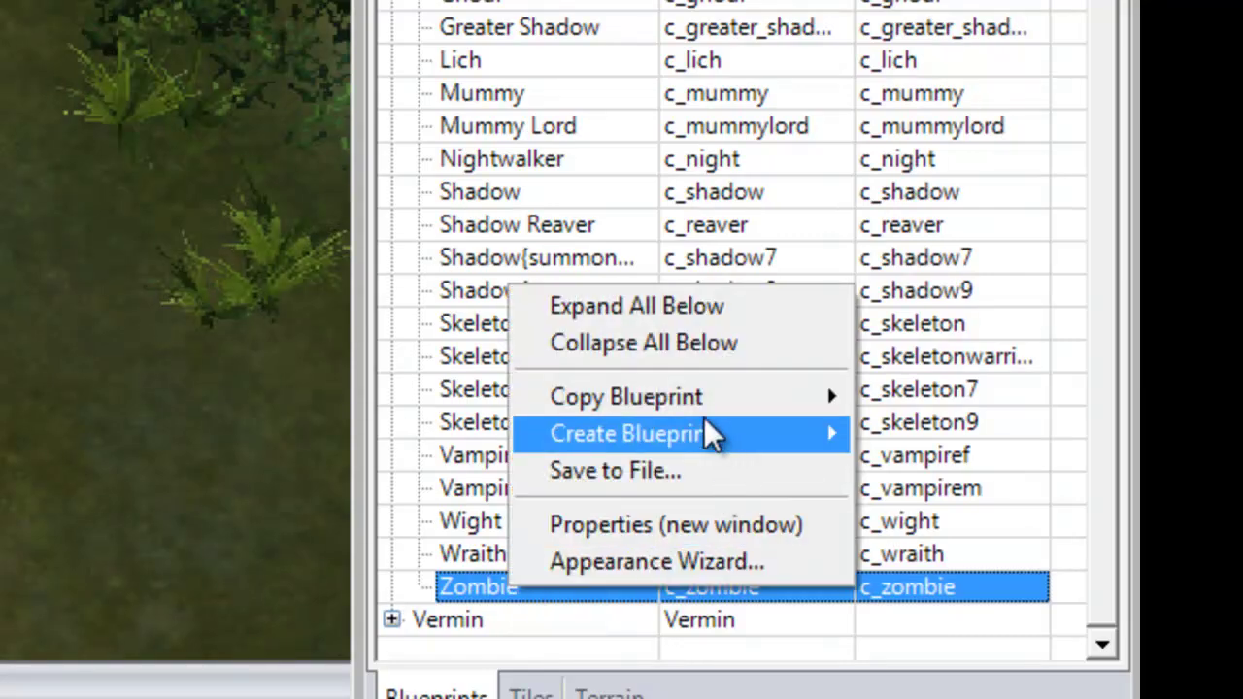
mouse_move(699, 415)
left_click(888, 393)
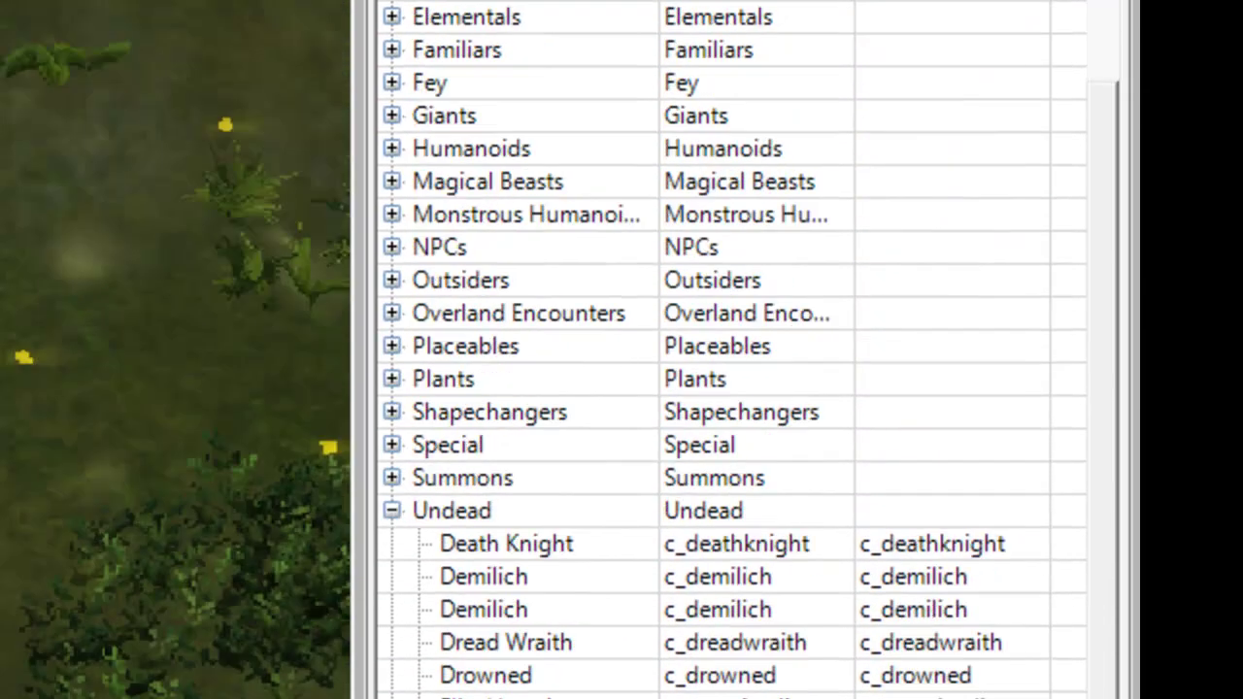
Show only the module's creature blueprints, expand Undead and select the copied Zombie
left_click(544, 238)
left_click(392, 419)
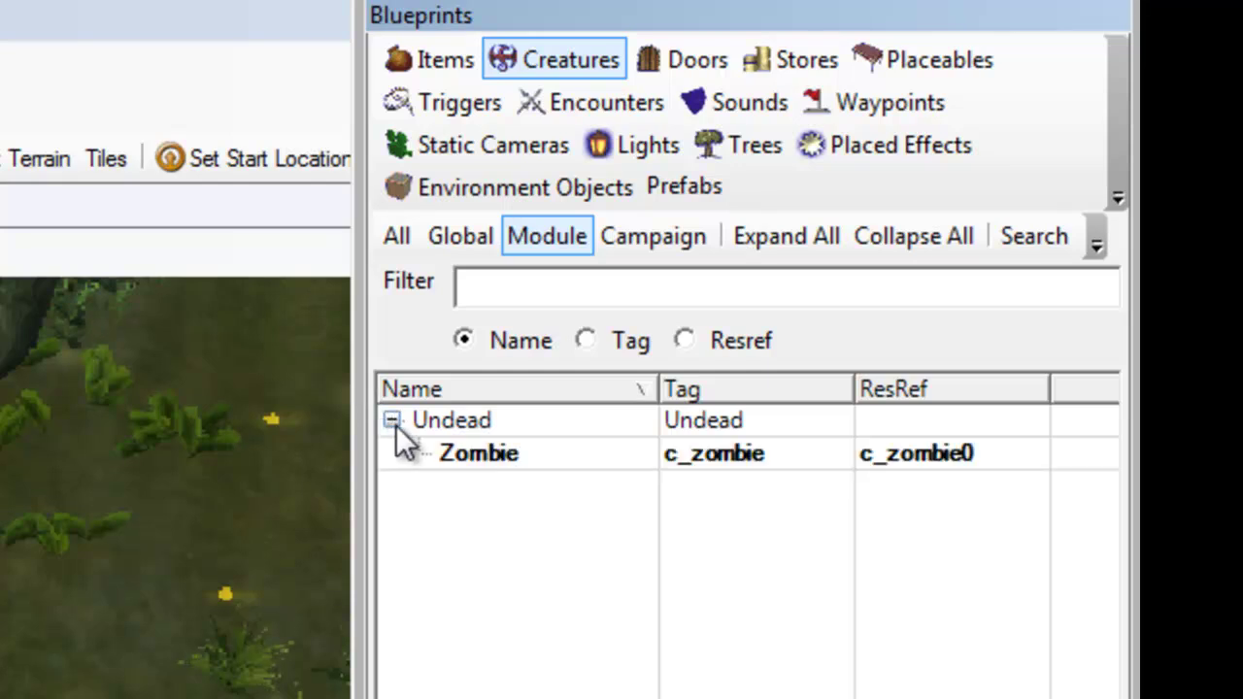
left_click(473, 454)
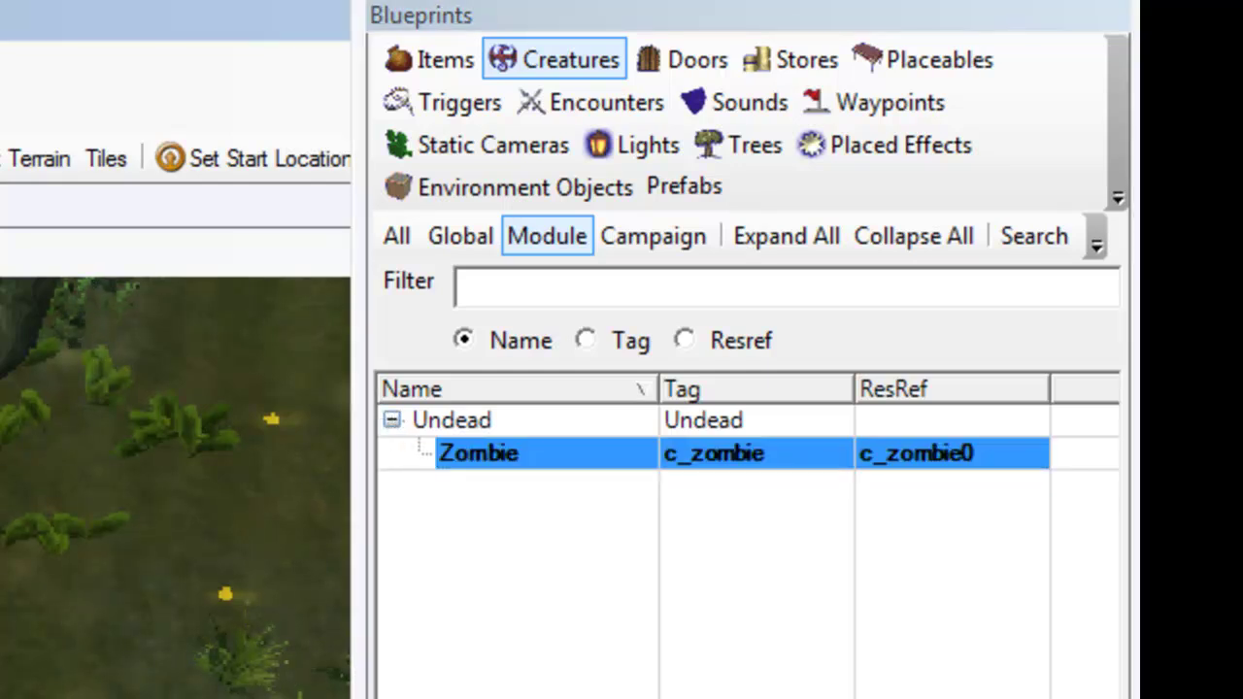
left_click(527, 22)
left_click_drag(1014, 20, 518, 25)
List the module's Legends Spawn waypoint blueprints with readable names and compare the LEG Spawn System Waypoint with the Non Mob waypoint
left_click(856, 113)
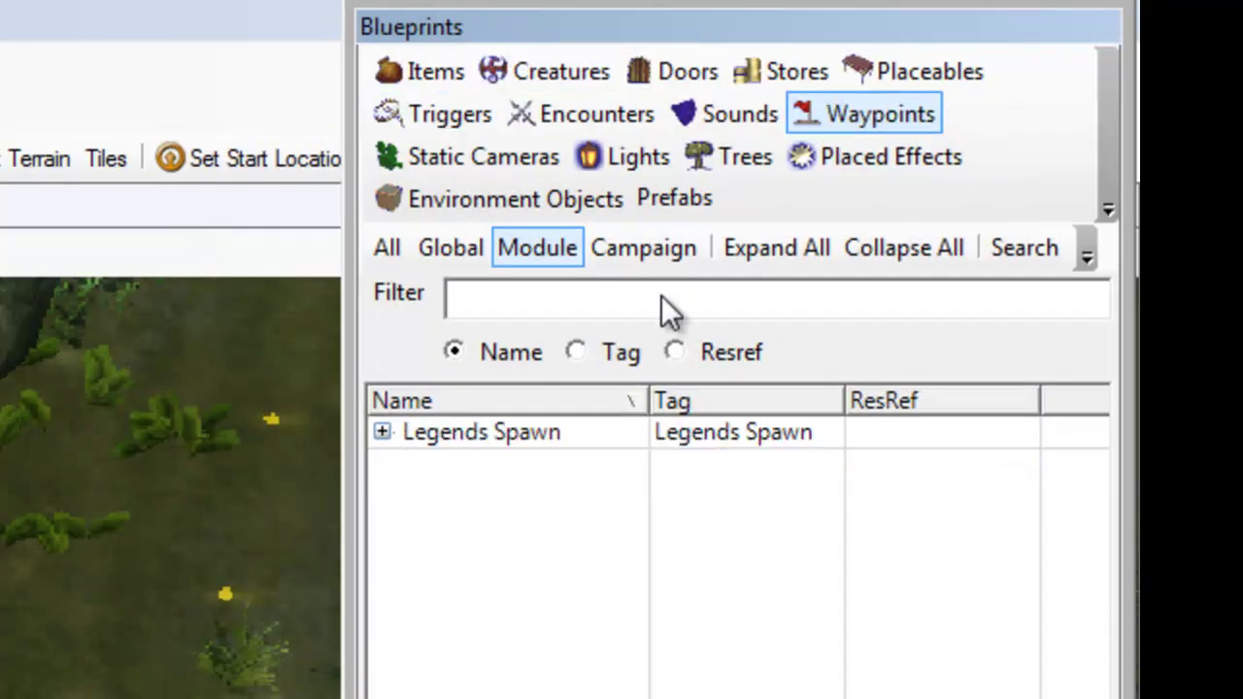
left_click(381, 432)
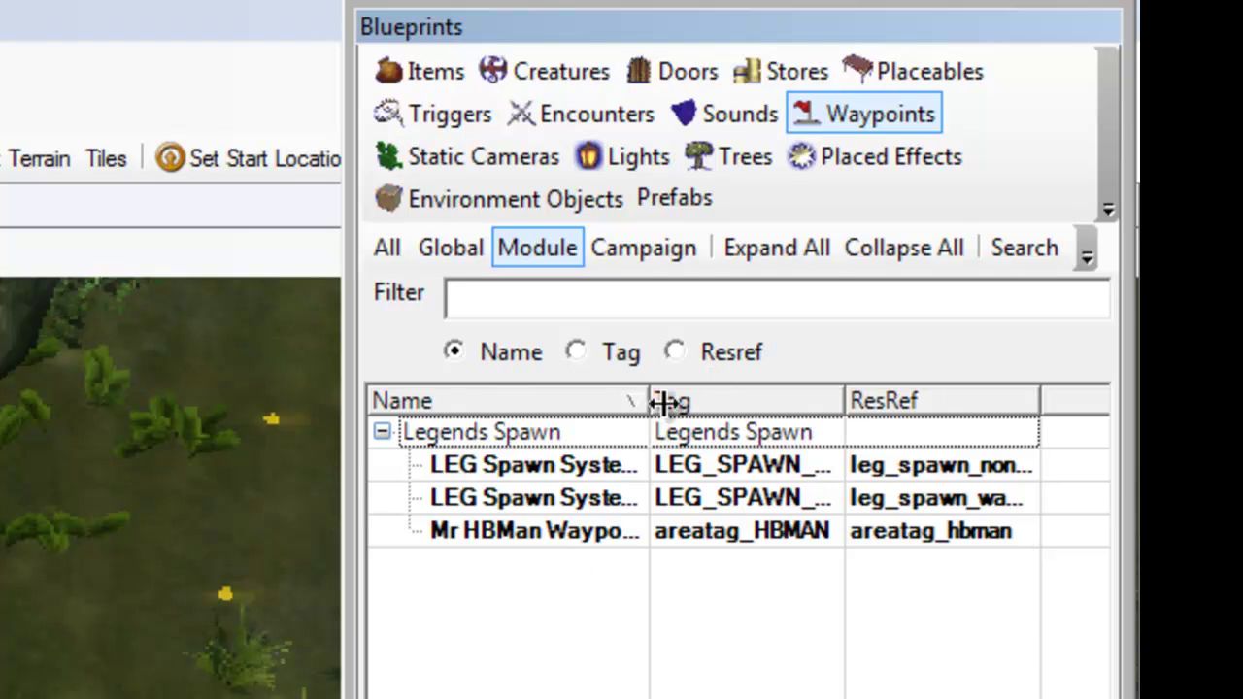
left_click_drag(649, 400, 811, 402)
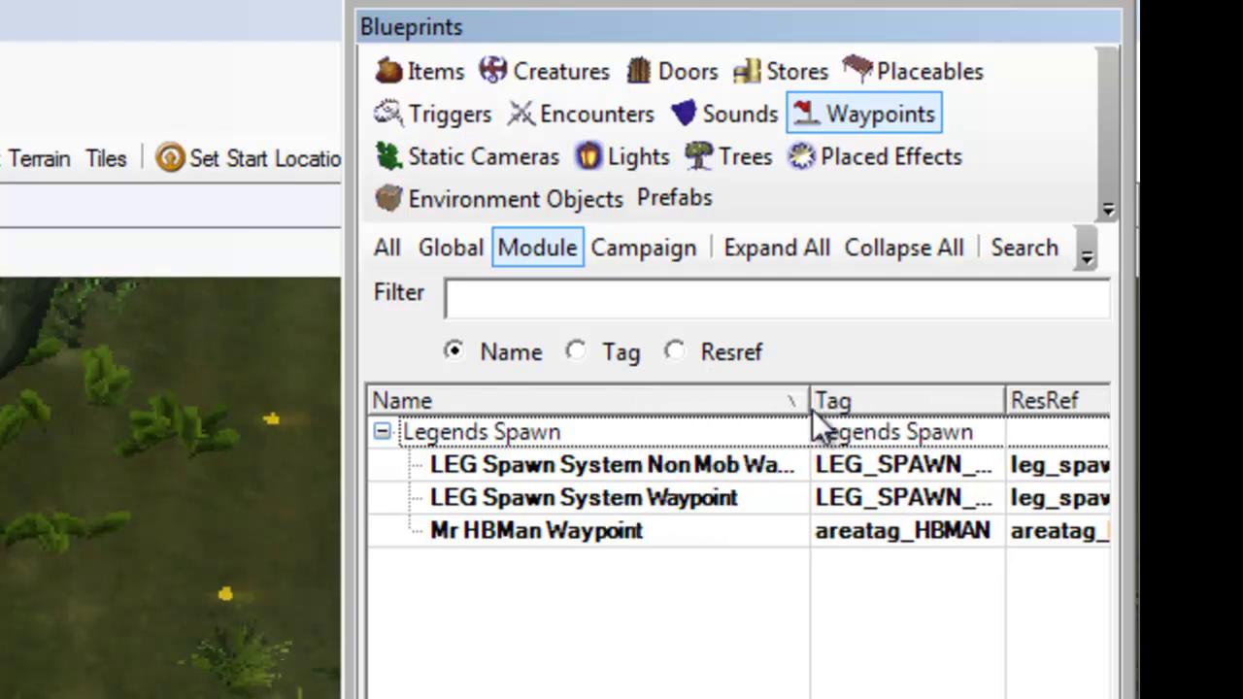
left_click(495, 500)
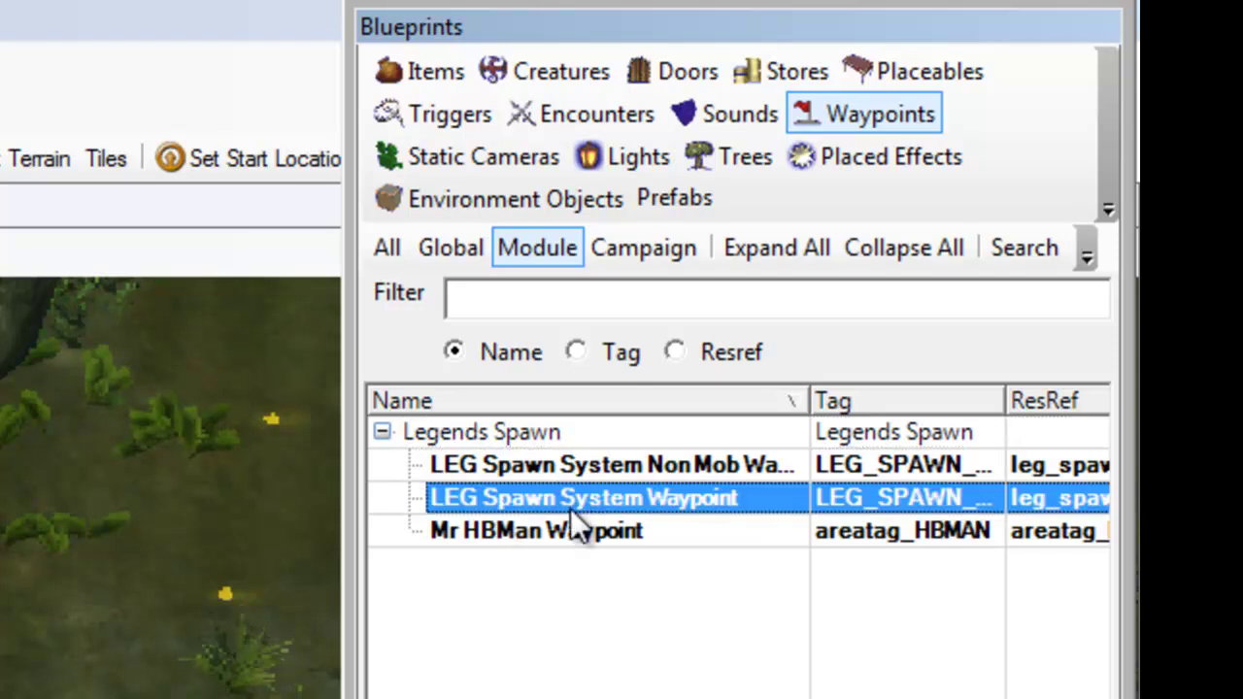
left_click(594, 468)
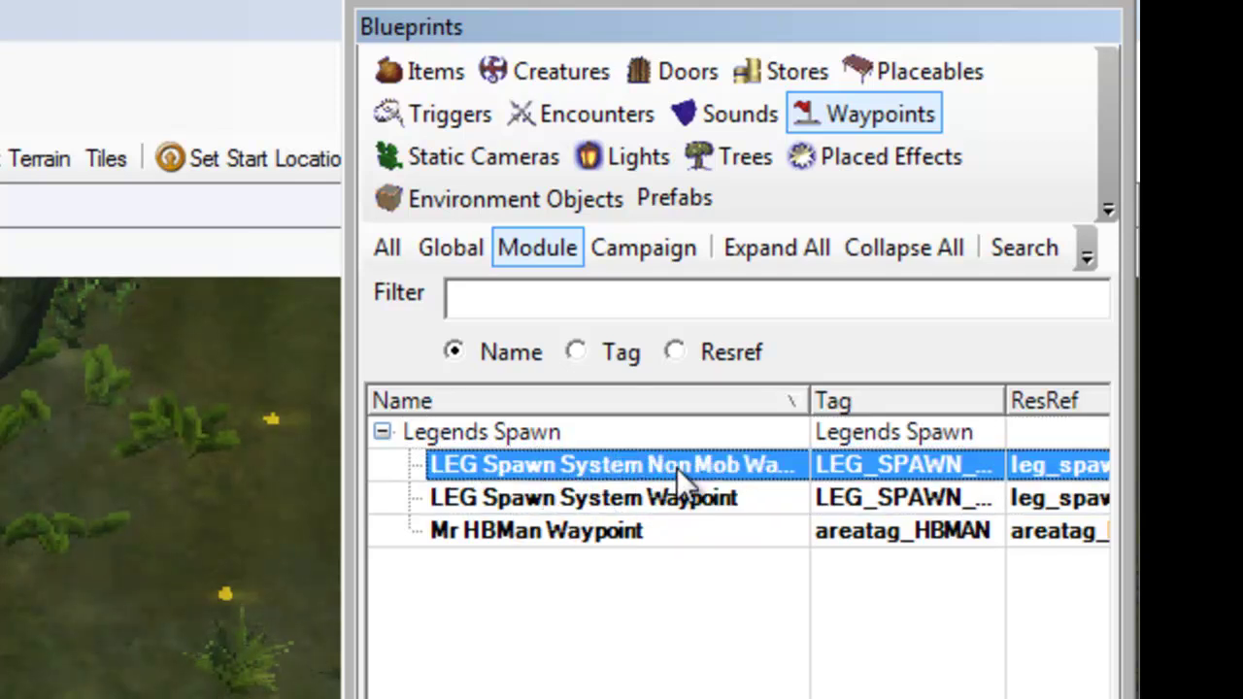
Place the LEG Spawn System Waypoint blueprint on the open ground between the bushes in the forest area
left_click(581, 500)
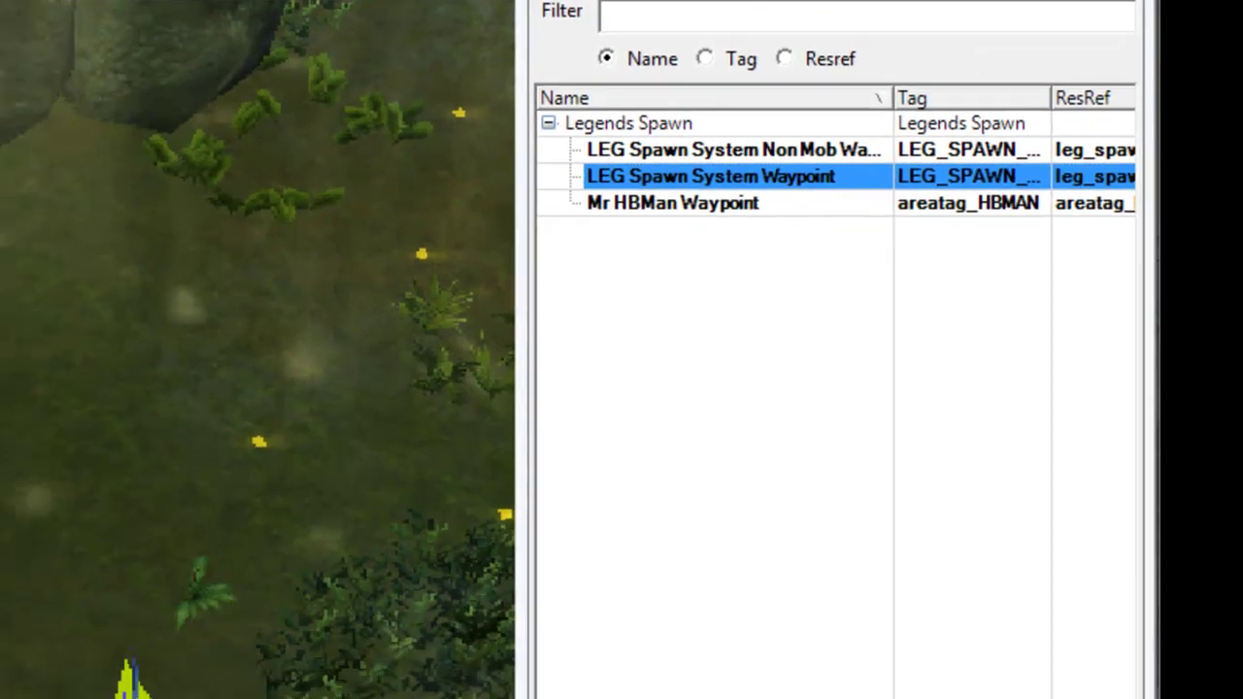
mouse_move(126, 680)
left_mouse_down()
mouse_move(33, 698)
mouse_move(133, 644)
mouse_move(138, 667)
left_mouse_up()
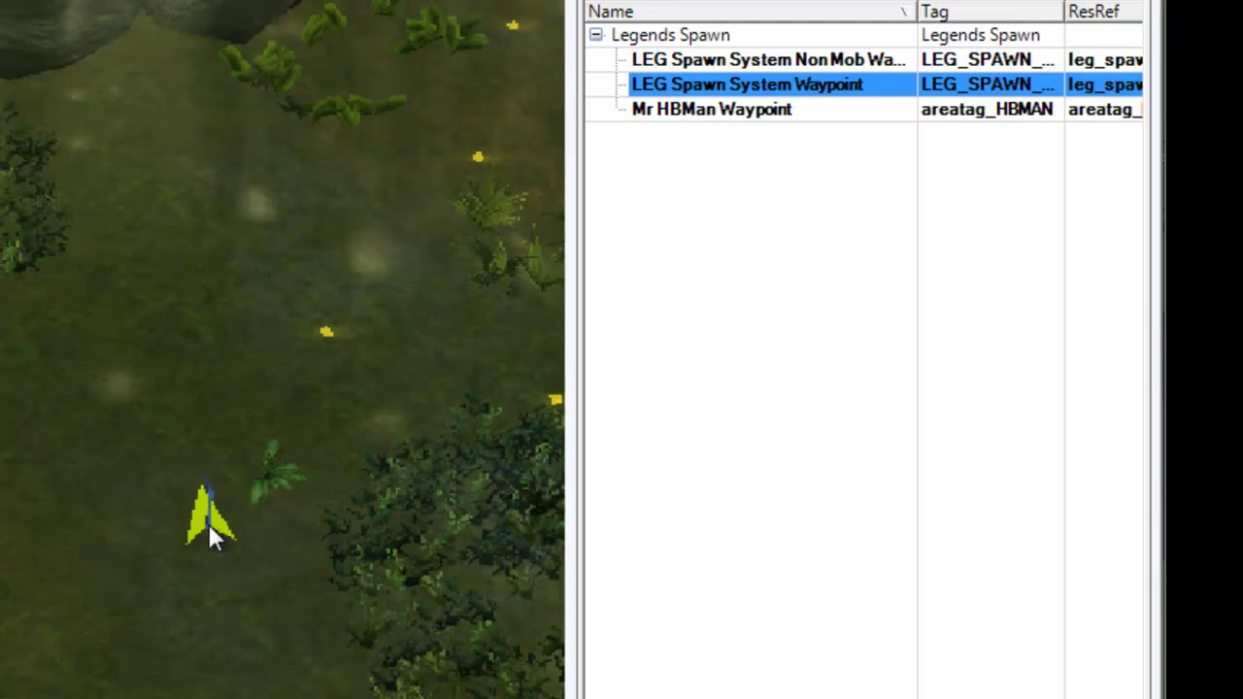
left_click_drag(207, 522, 301, 460)
left_click(735, 61)
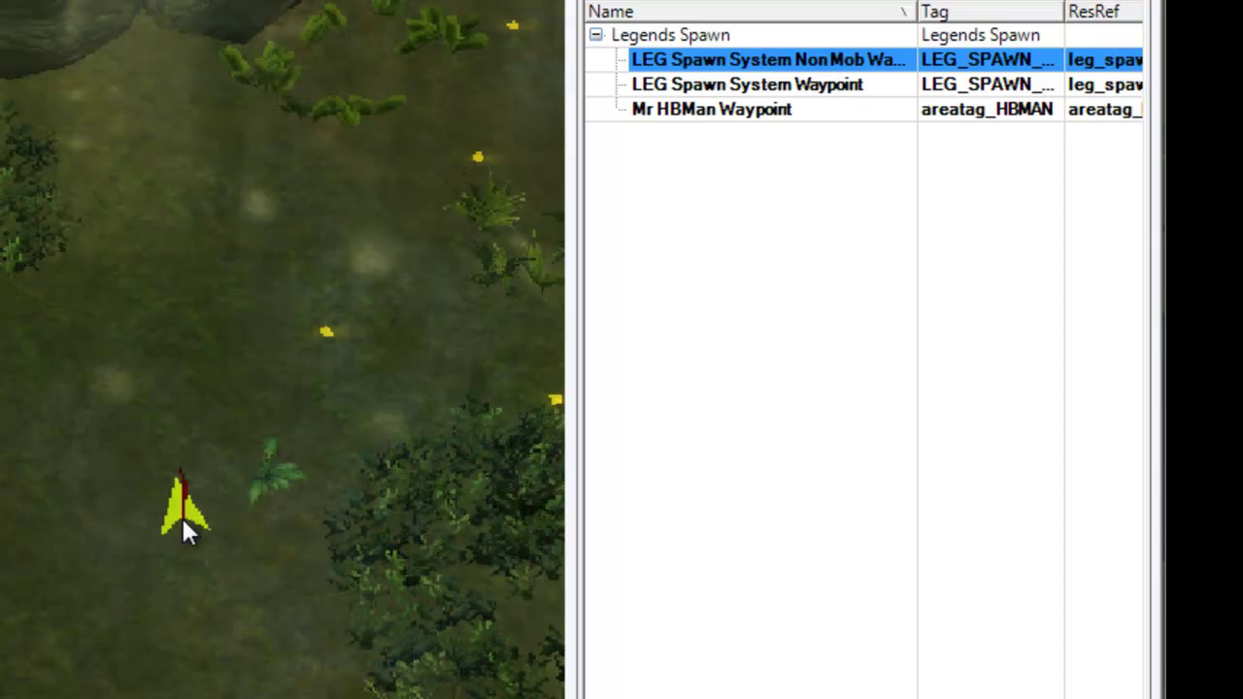
left_click(712, 84)
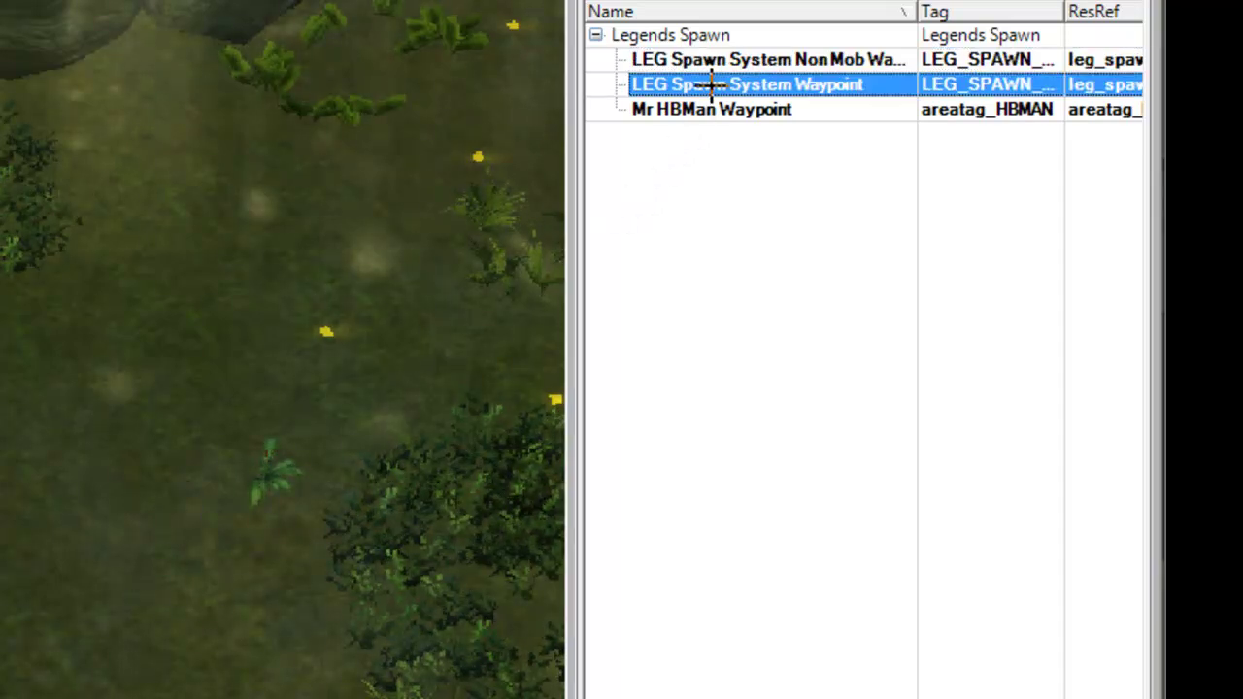
left_click(85, 478)
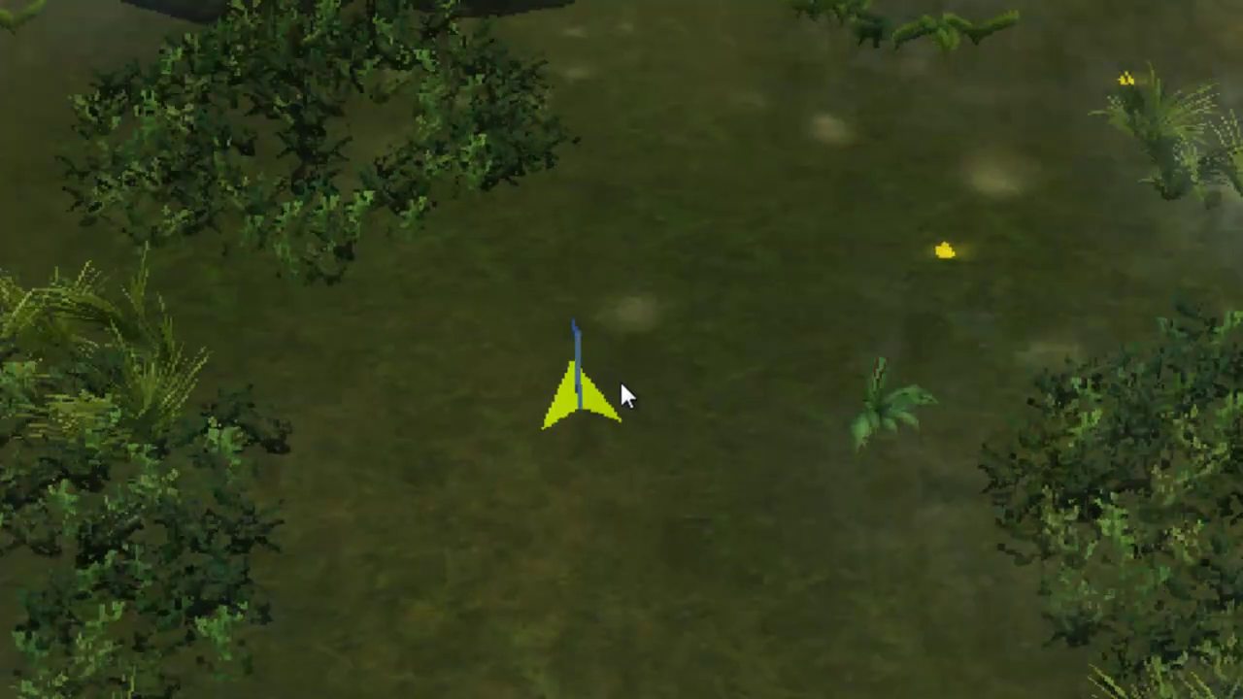
Select the placed spawn waypoint and move it slightly farther back on the open ground, toward the rocks
left_click(574, 388)
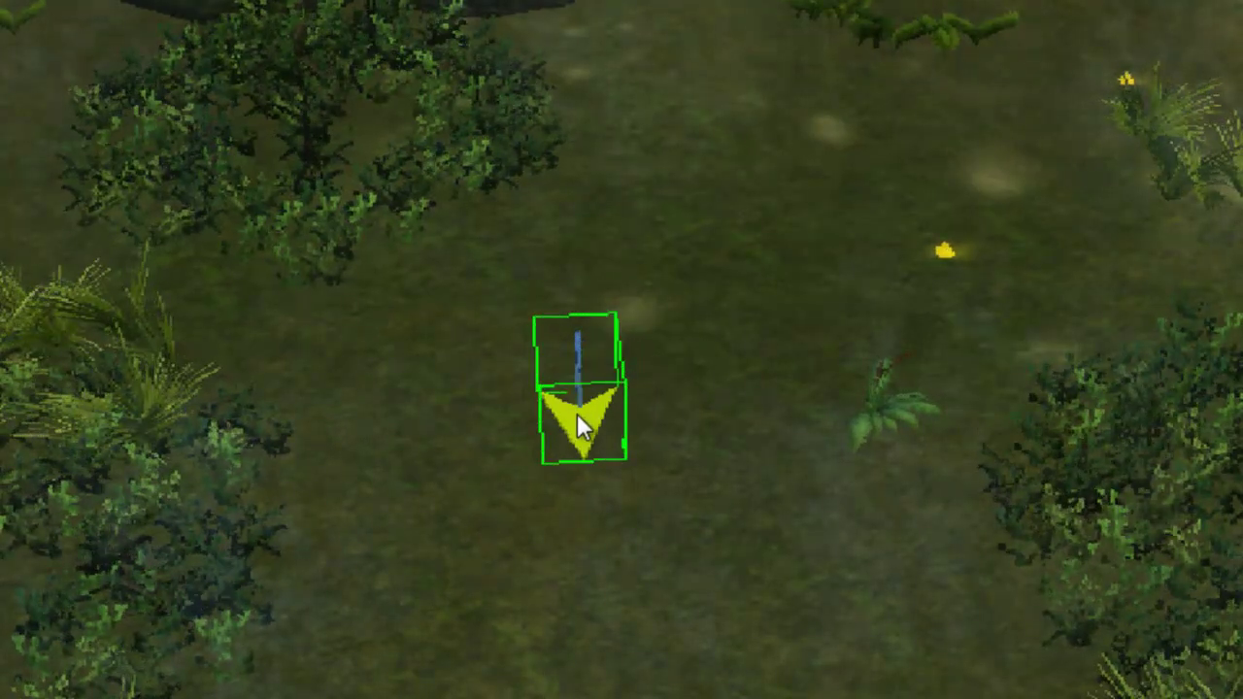
left_click_drag(577, 413, 638, 294)
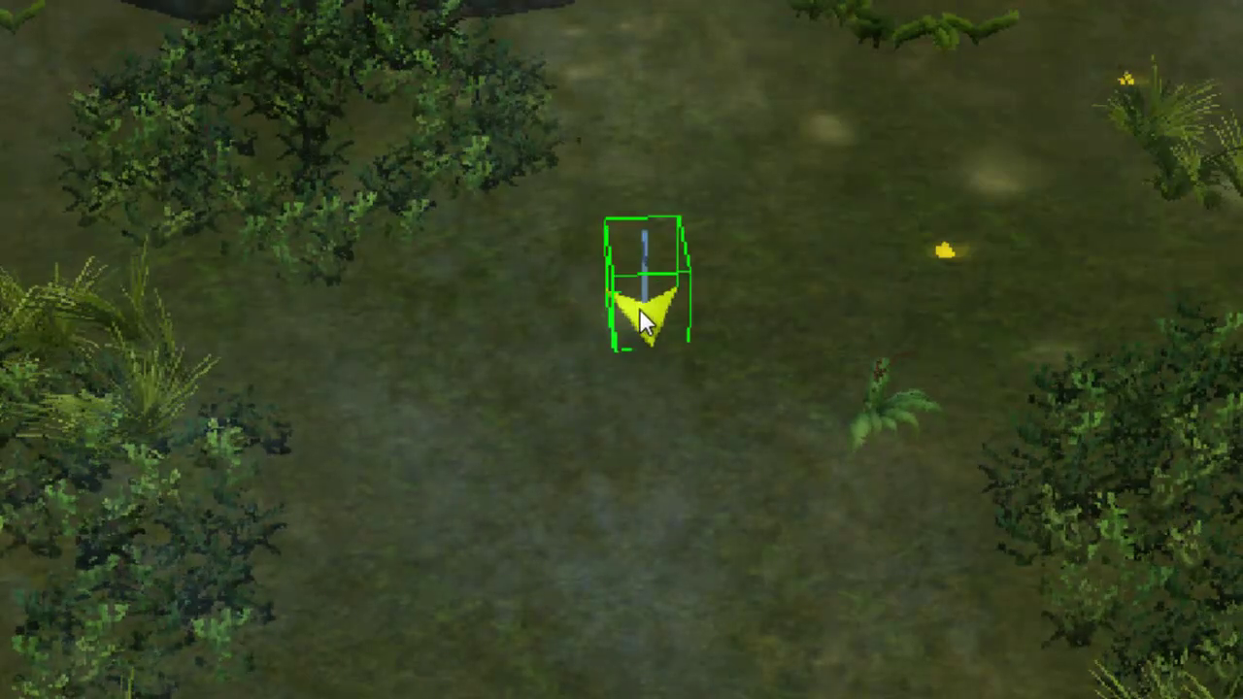
scroll(638, 418, "down", 3)
scroll(621, 405, "up", 3)
left_click_drag(644, 346, 644, 334)
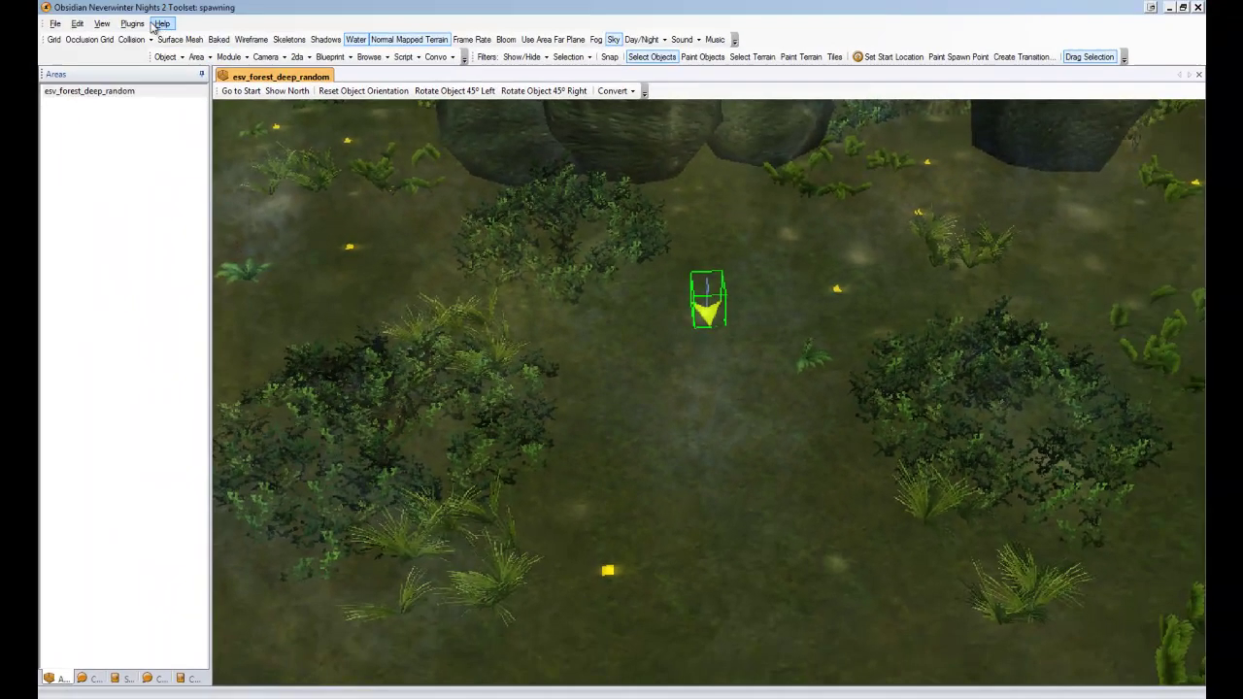
Open the selected spawn waypoint for editing as a Waypoint Instance in the Legends Spawn Plugin
left_click(133, 23)
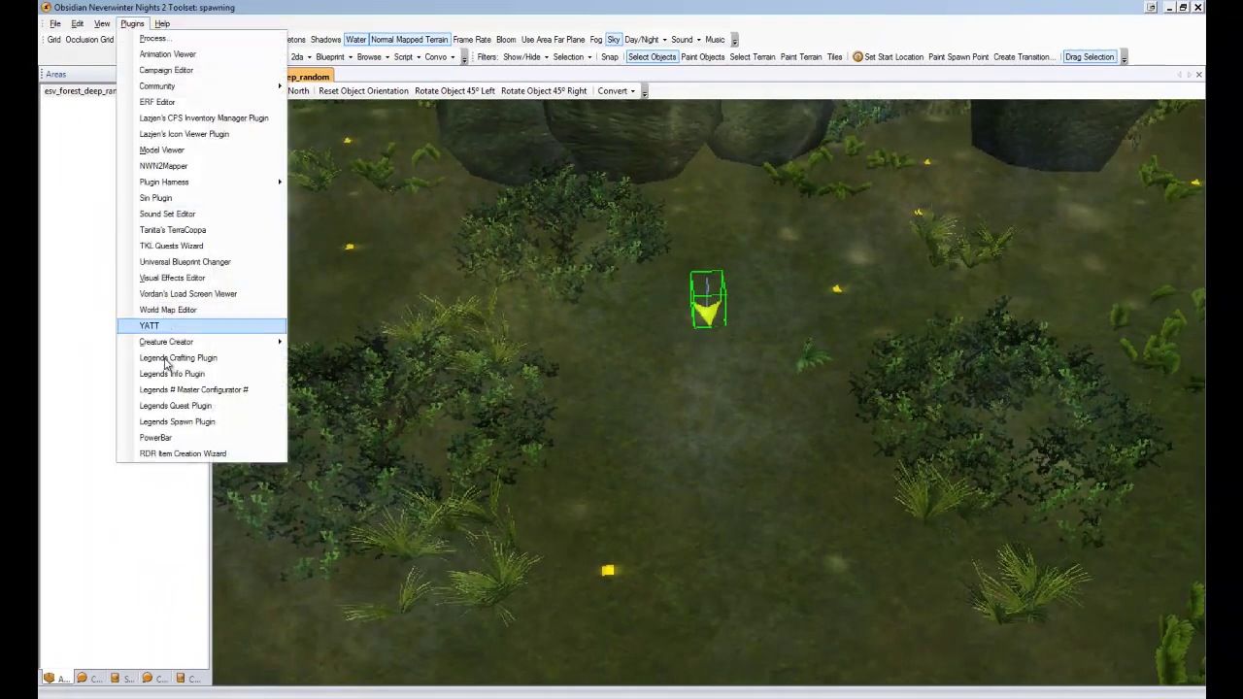
left_click(165, 423)
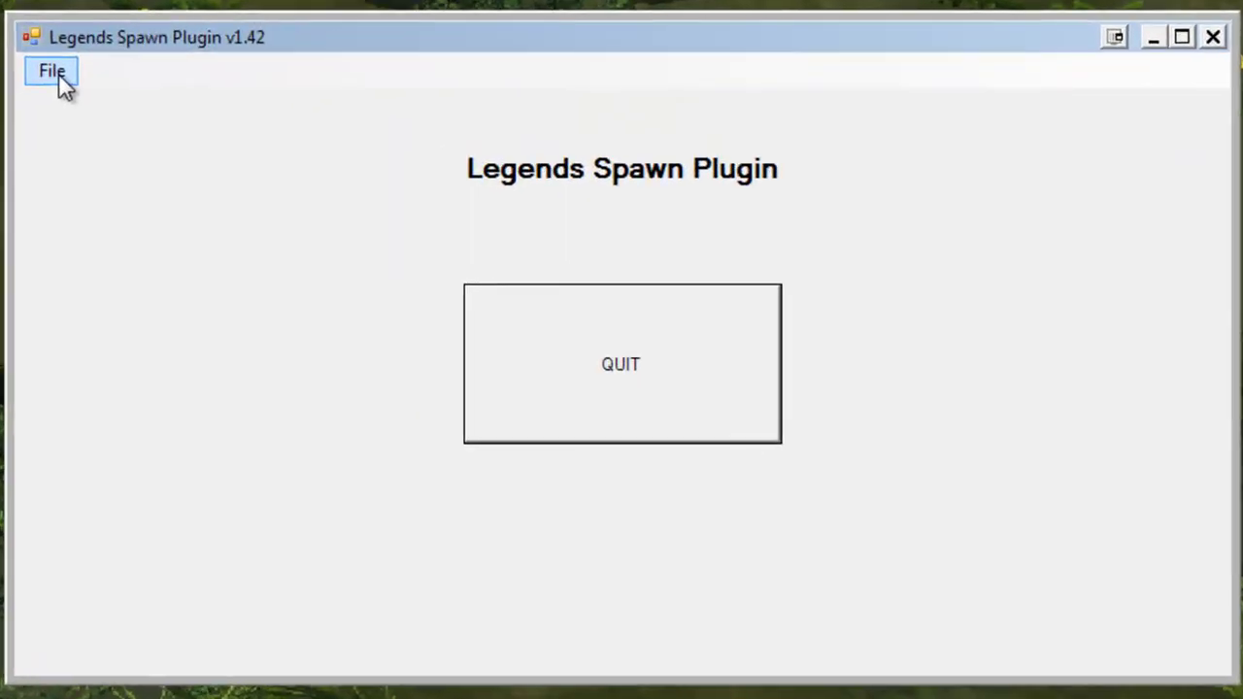
left_click(347, 216)
mouse_move(65, 141)
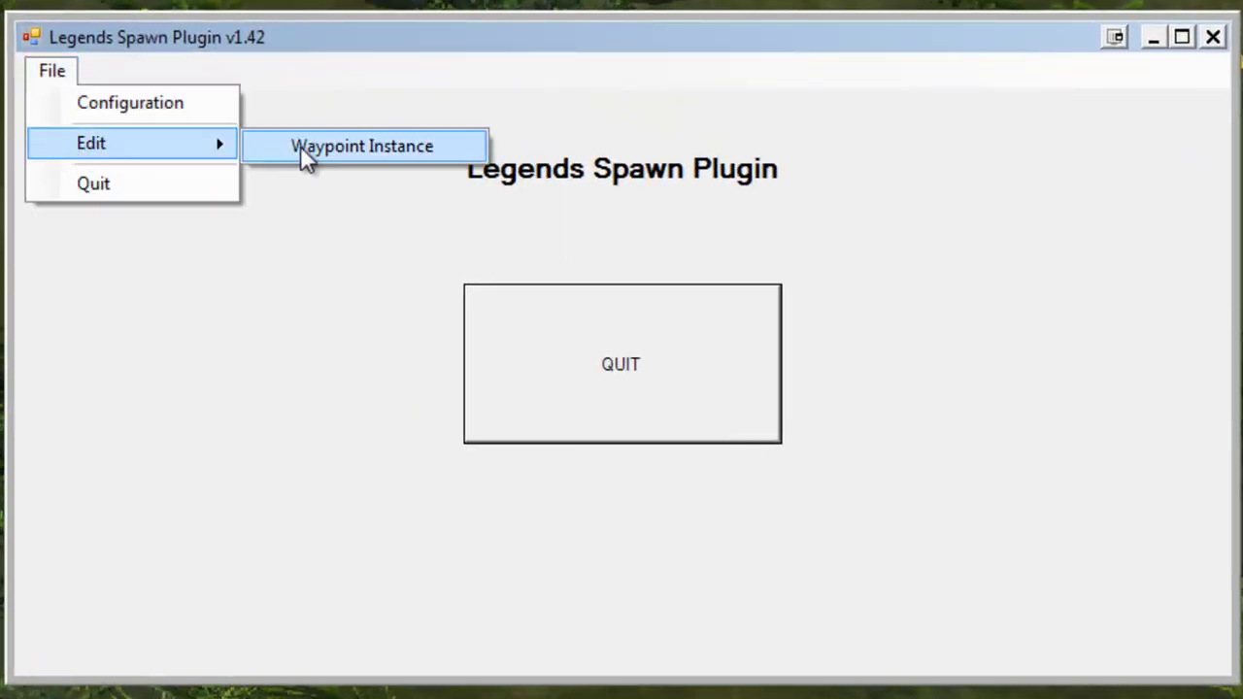
left_click(365, 147)
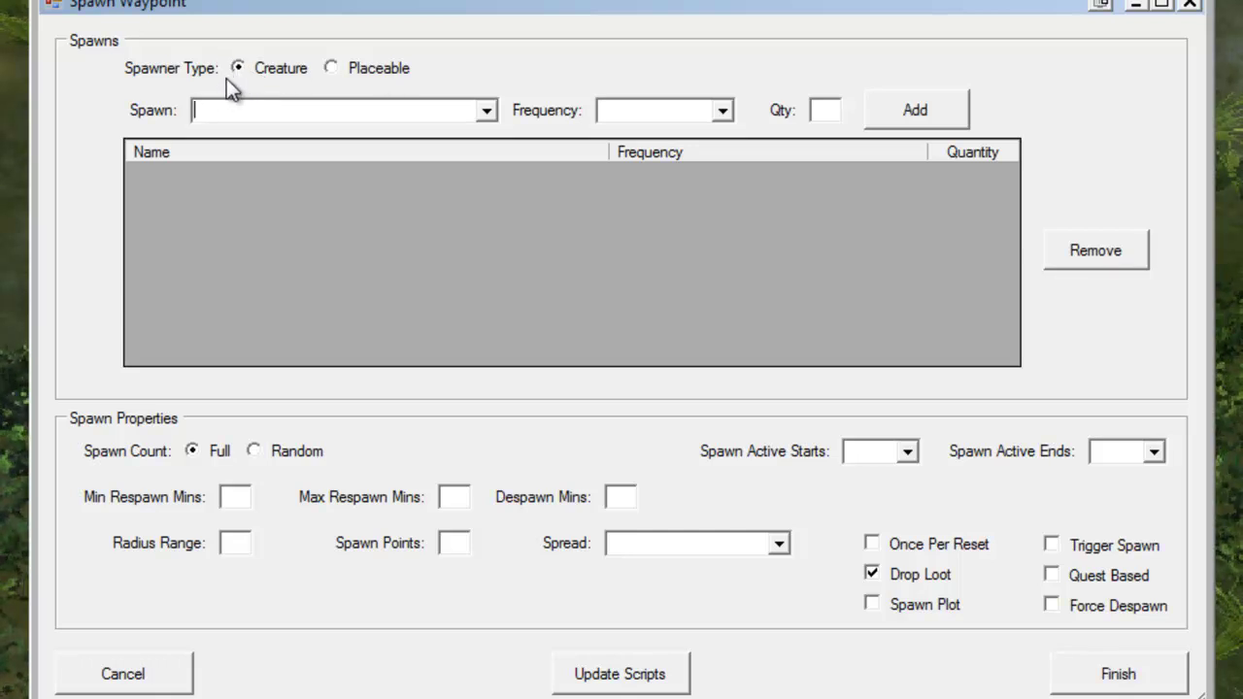
Add Zombie to the waypoint's creature spawns, leaving frequency and quantity at their defaults
left_click(486, 112)
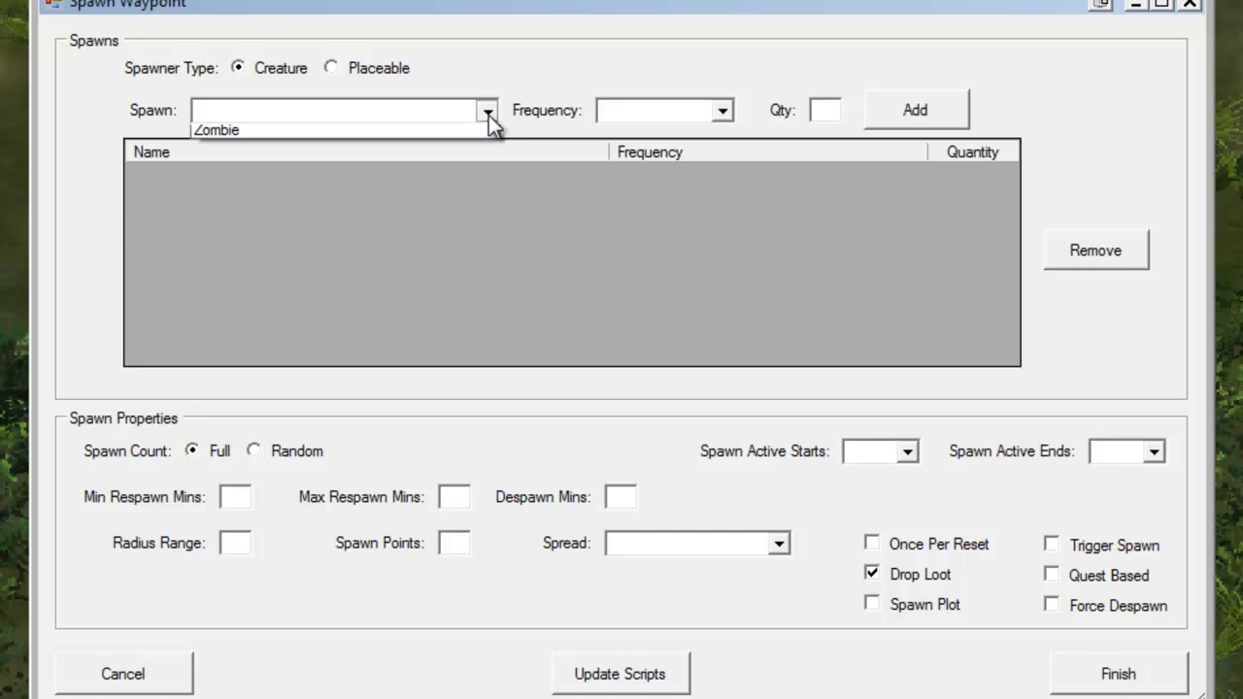
left_click(215, 137)
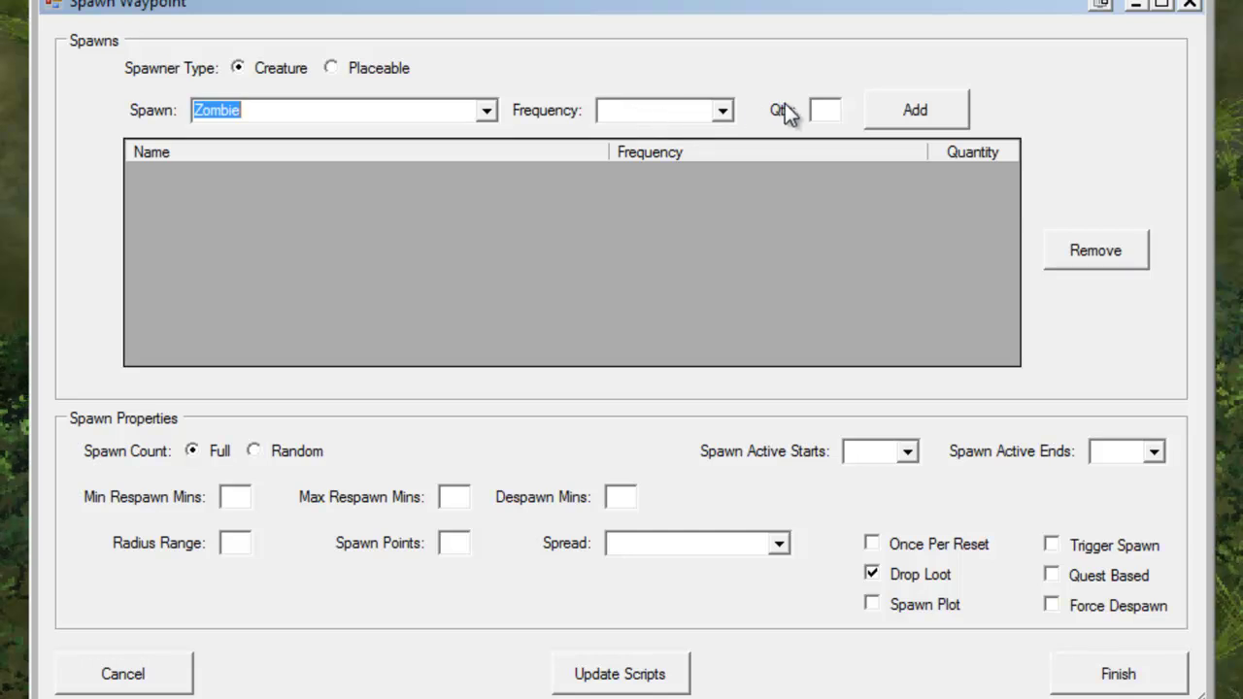
left_click(918, 112)
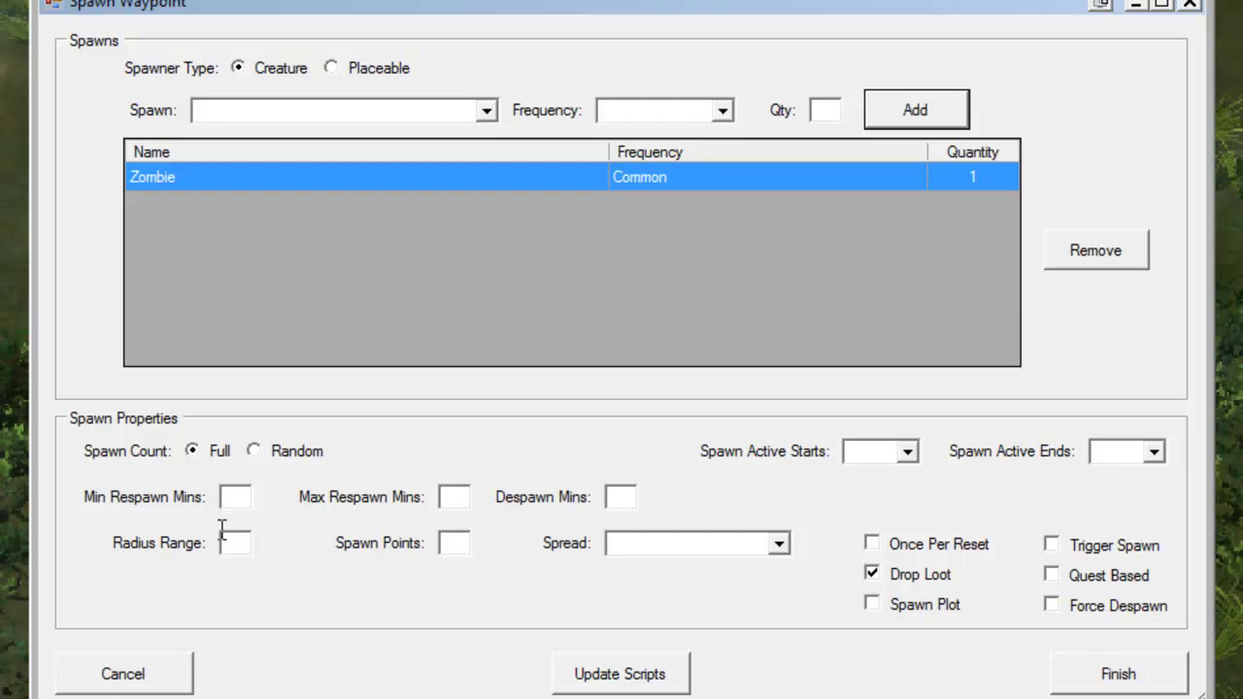
Set both the minimum and maximum respawn times of the spawn waypoint to 2 minutes
left_click(234, 496)
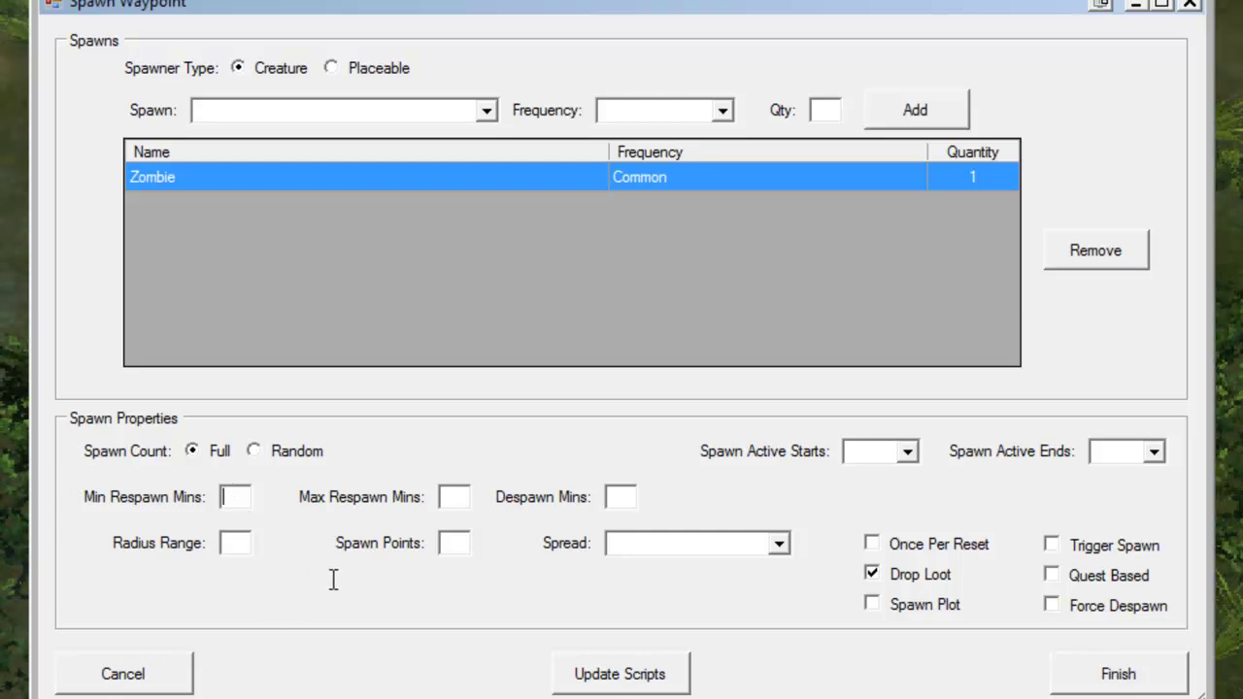
type("2")
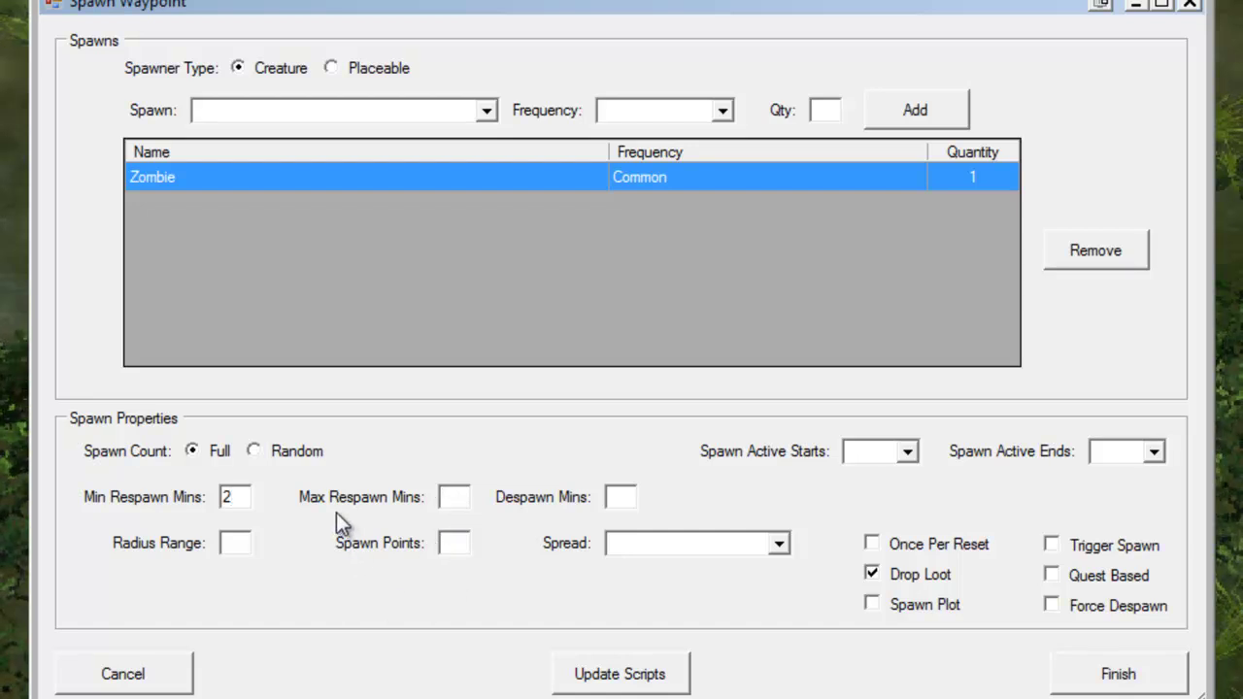
key("Tab")
type("2")
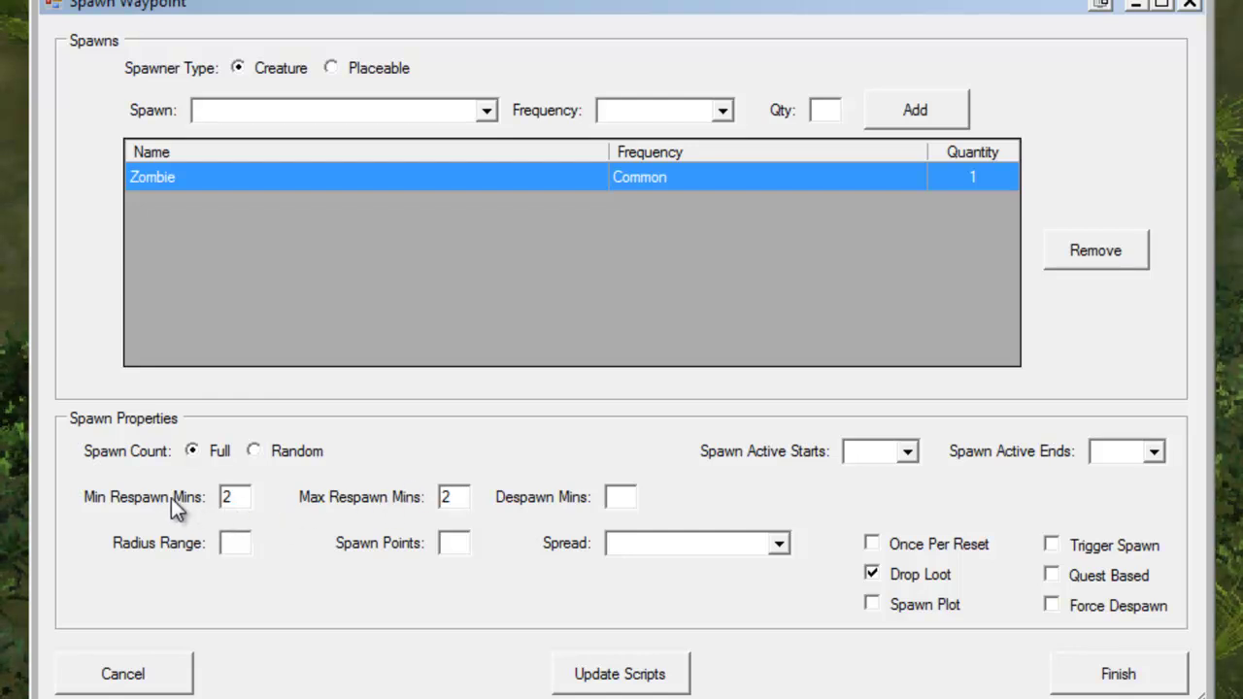
Update the scripts of all blueprints used in the waypoint, confirm the update, and finish editing the spawn waypoint
left_click(633, 686)
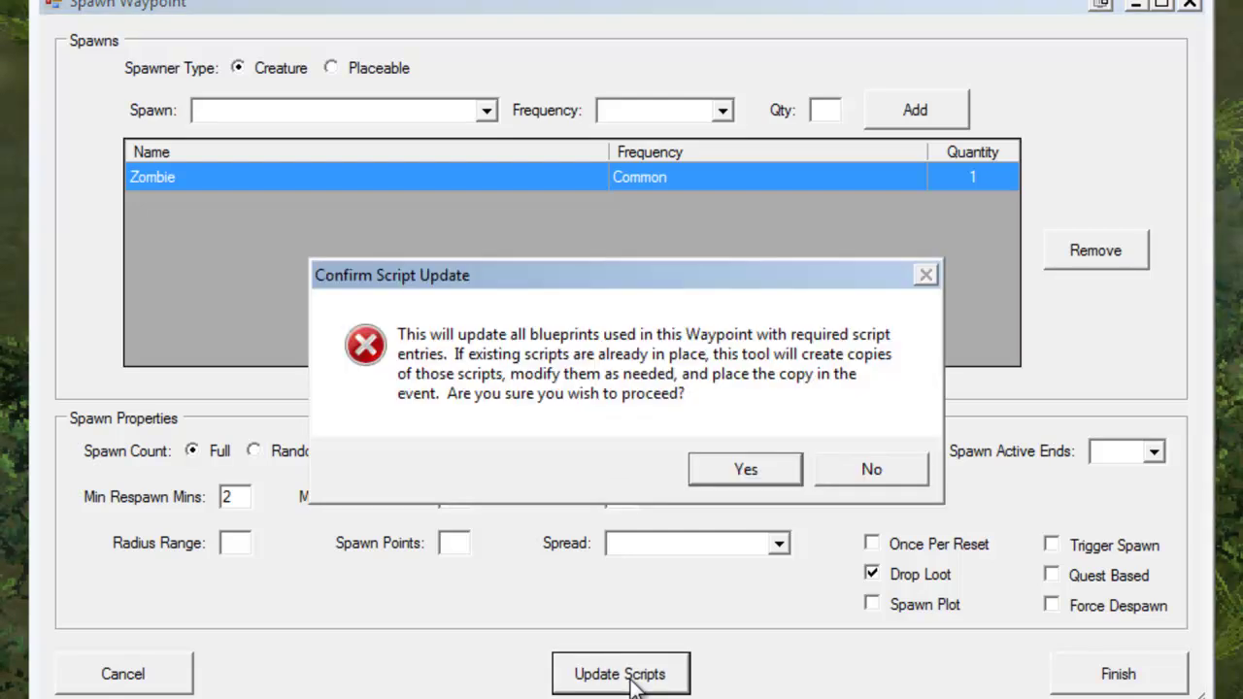
left_click(736, 476)
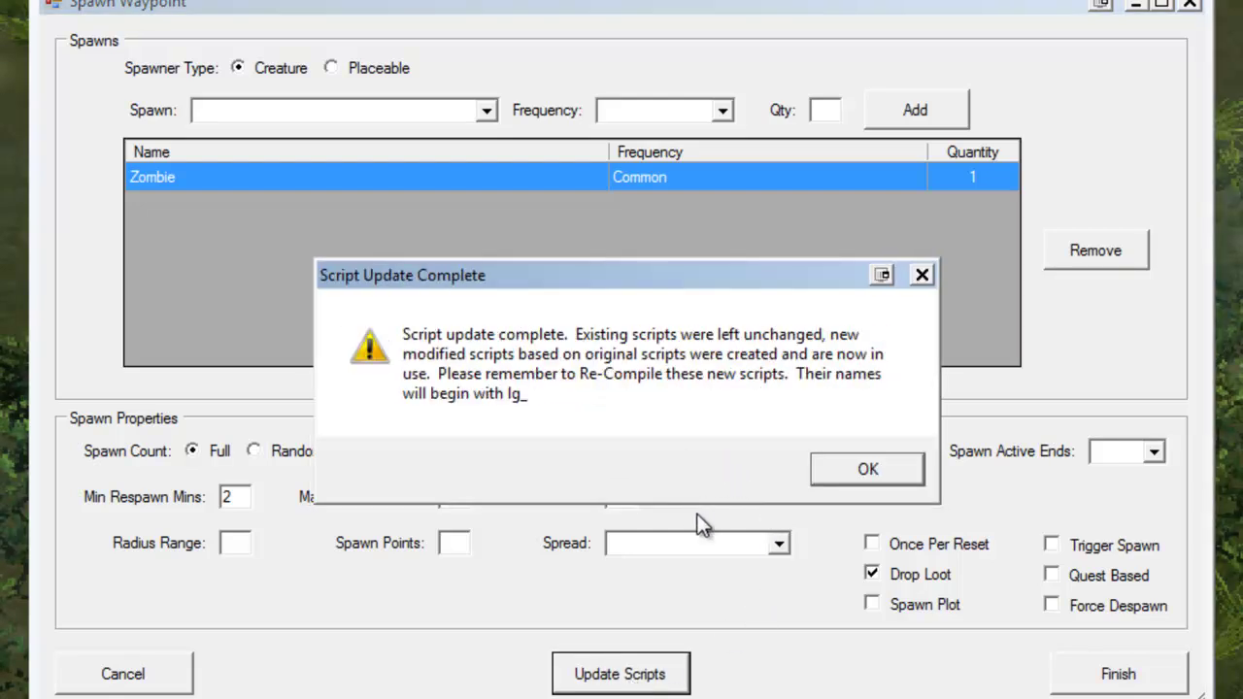
left_click(861, 471)
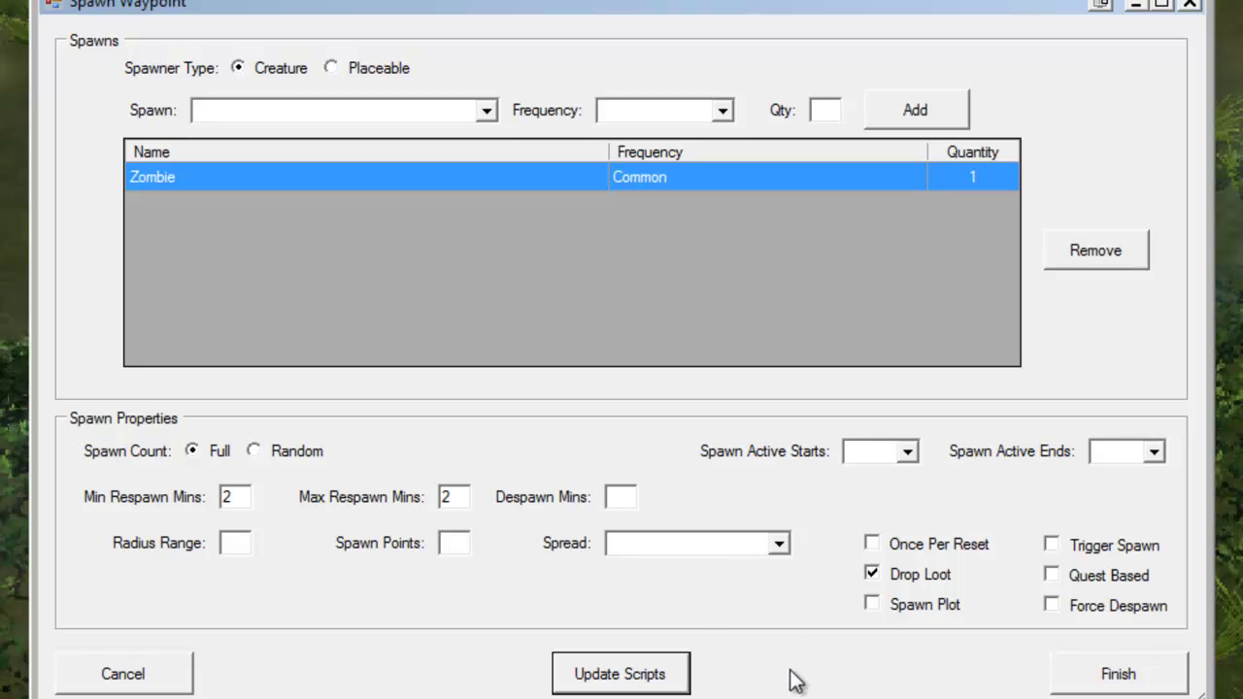
left_click(1080, 681)
left_click(540, 404)
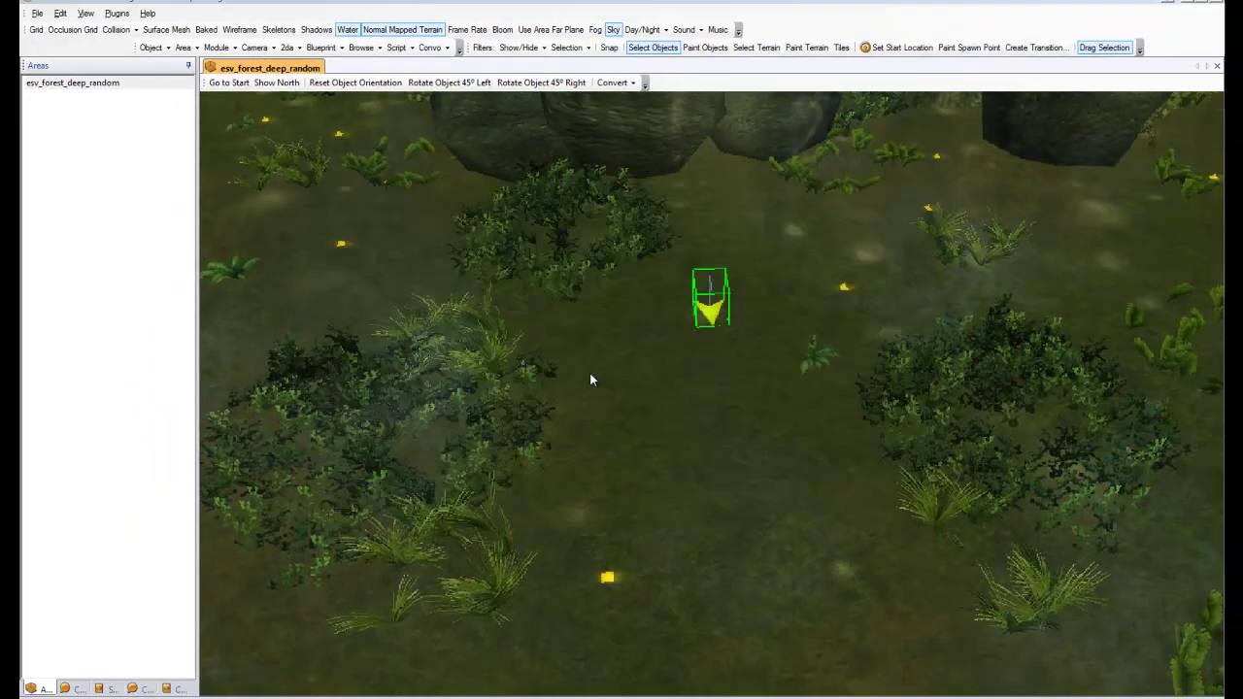
left_click(658, 347)
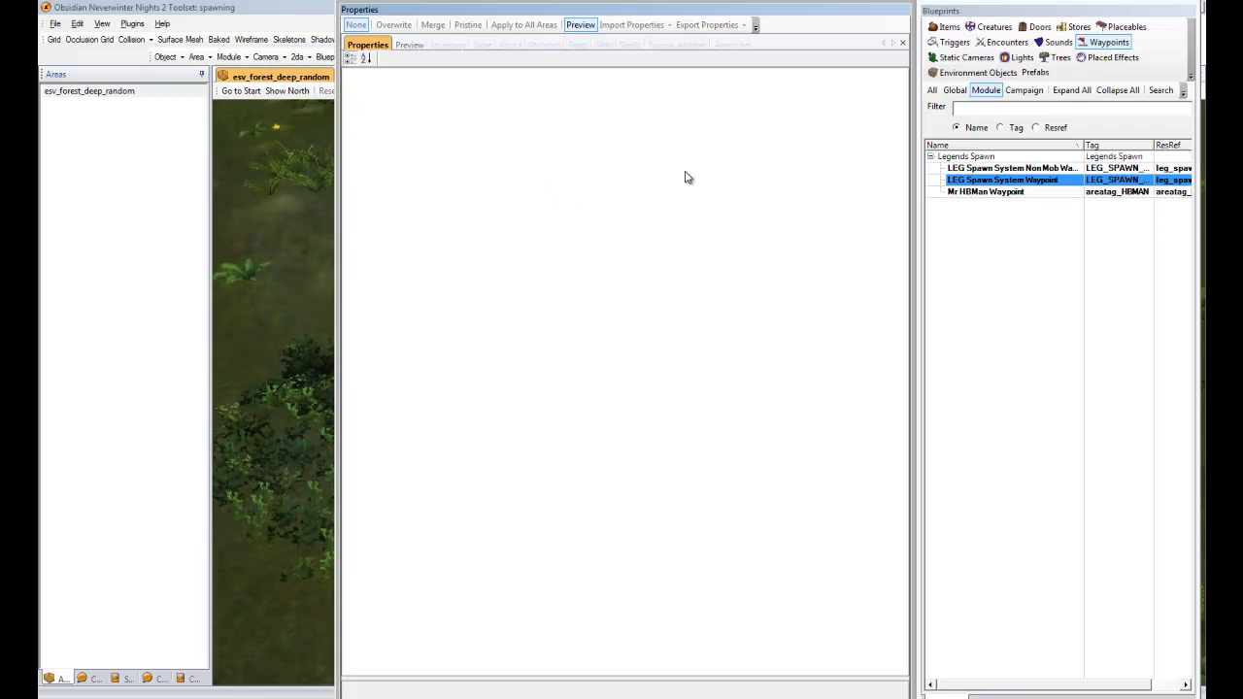
List all creature blueprints and select the original Zombie with resref c_zombie in the Undead category
left_click(988, 27)
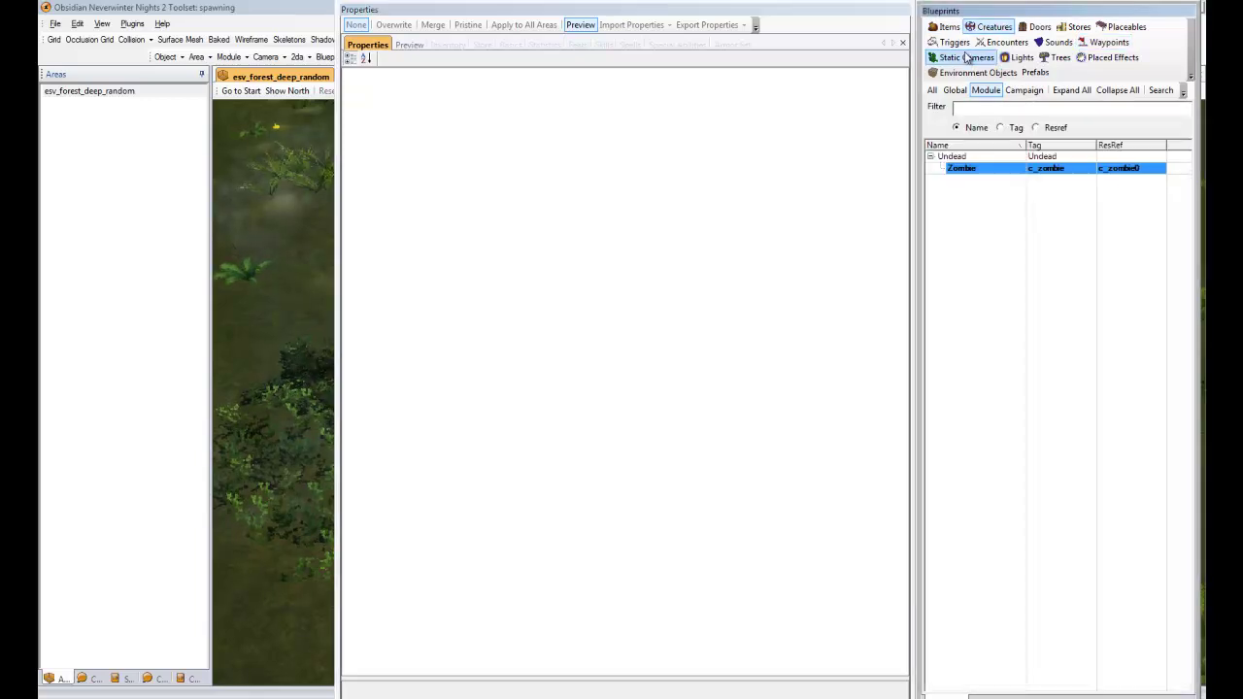
left_click(932, 89)
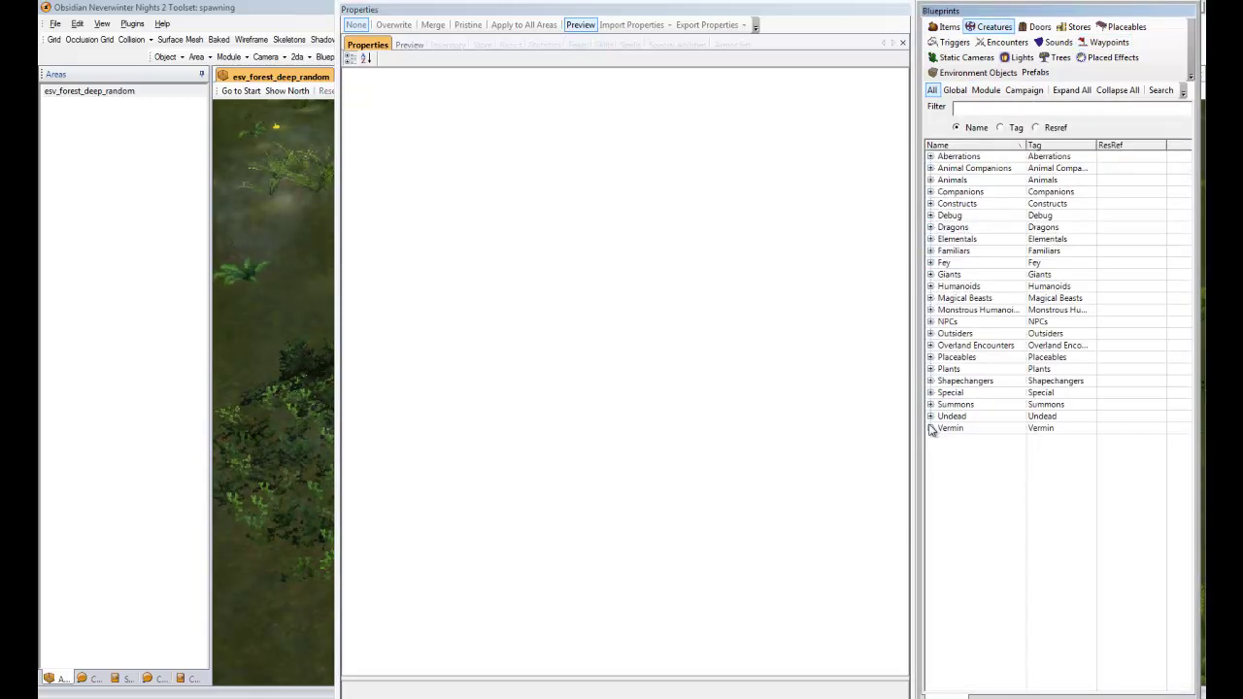
left_click(930, 417)
scroll(946, 543, "down", 2)
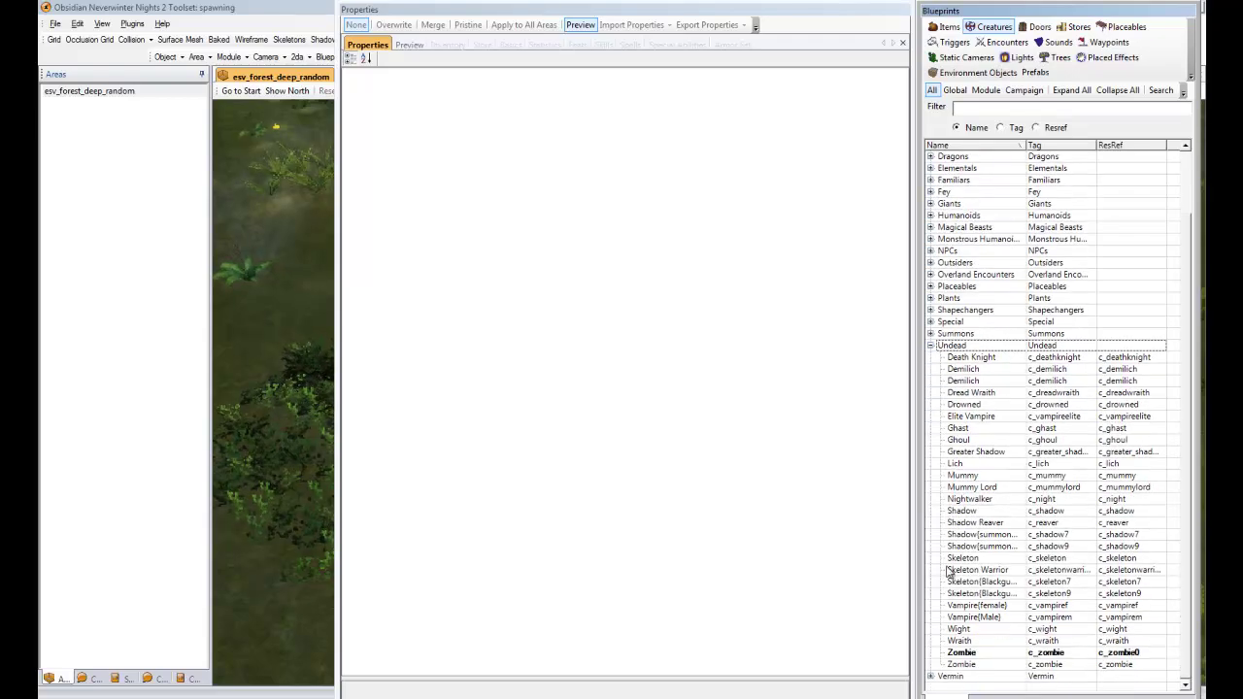
left_click(960, 664)
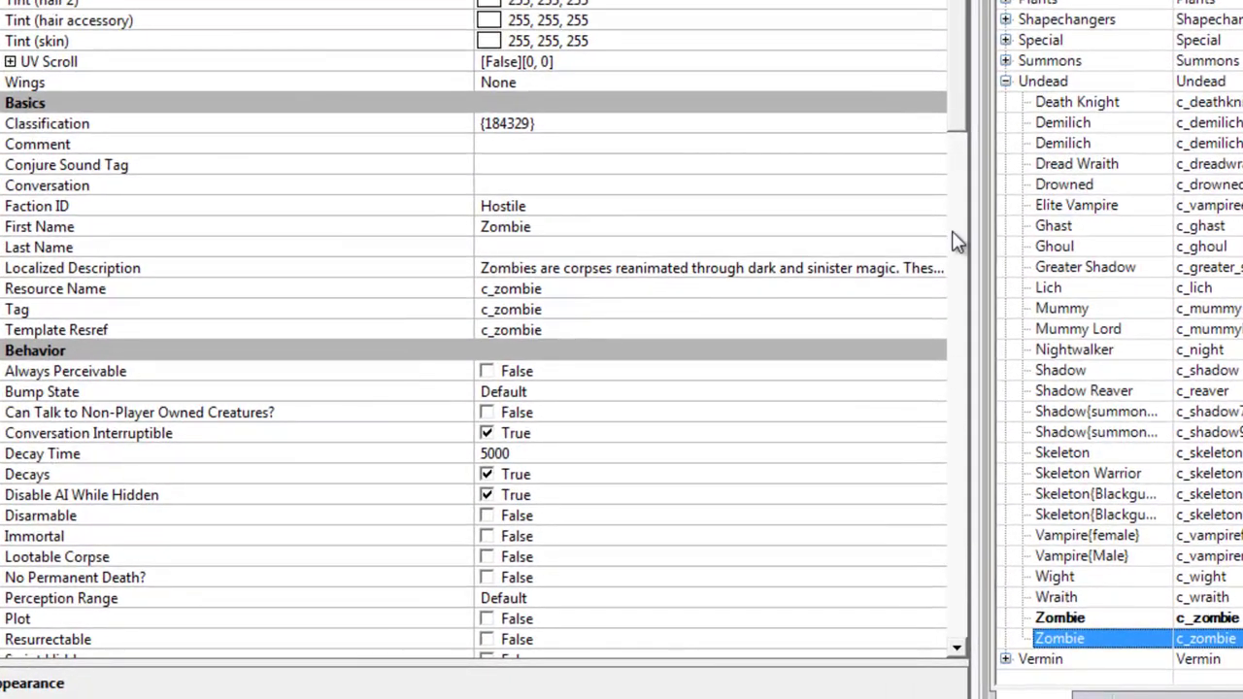
Open the original Zombie's On Death script, nw_c2_default7, for viewing
left_click_drag(964, 52, 947, 660)
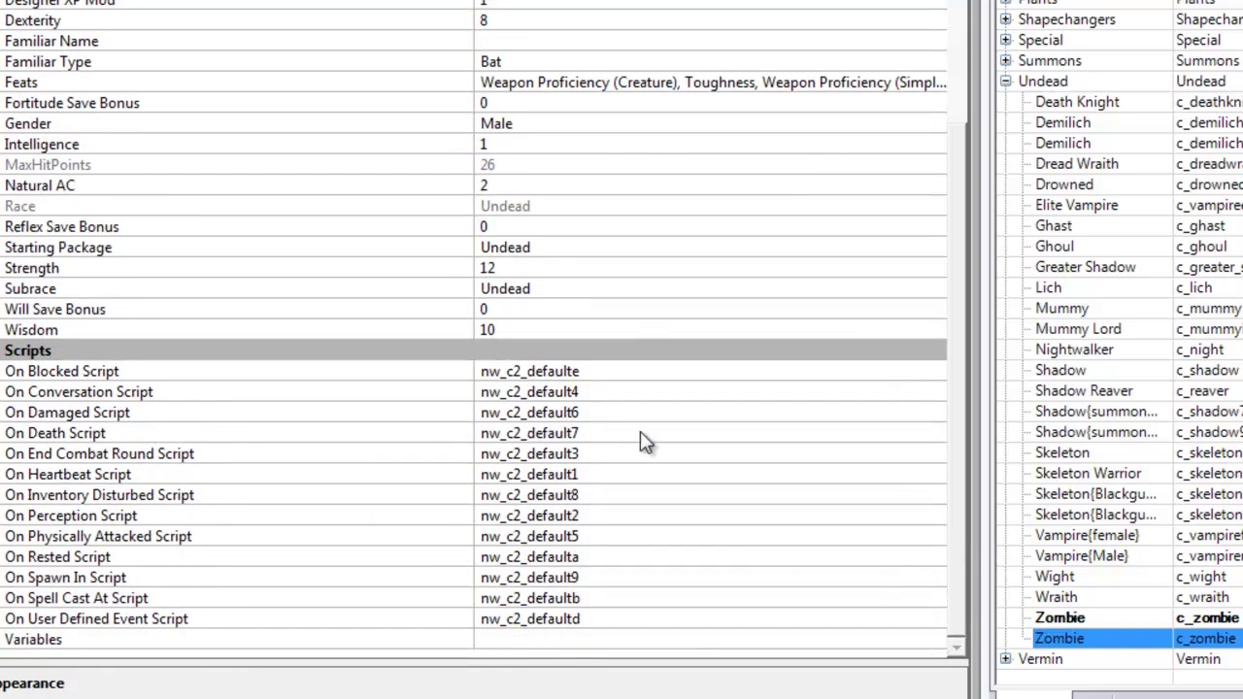
left_click(610, 431)
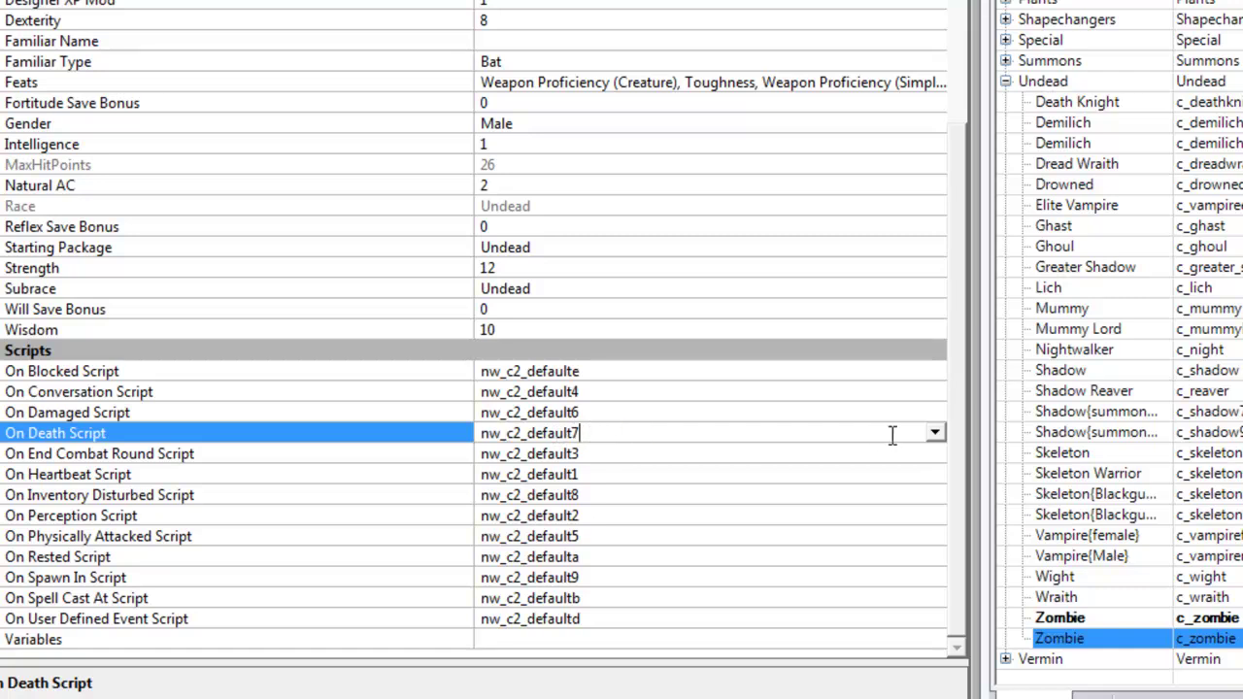
left_click(934, 432)
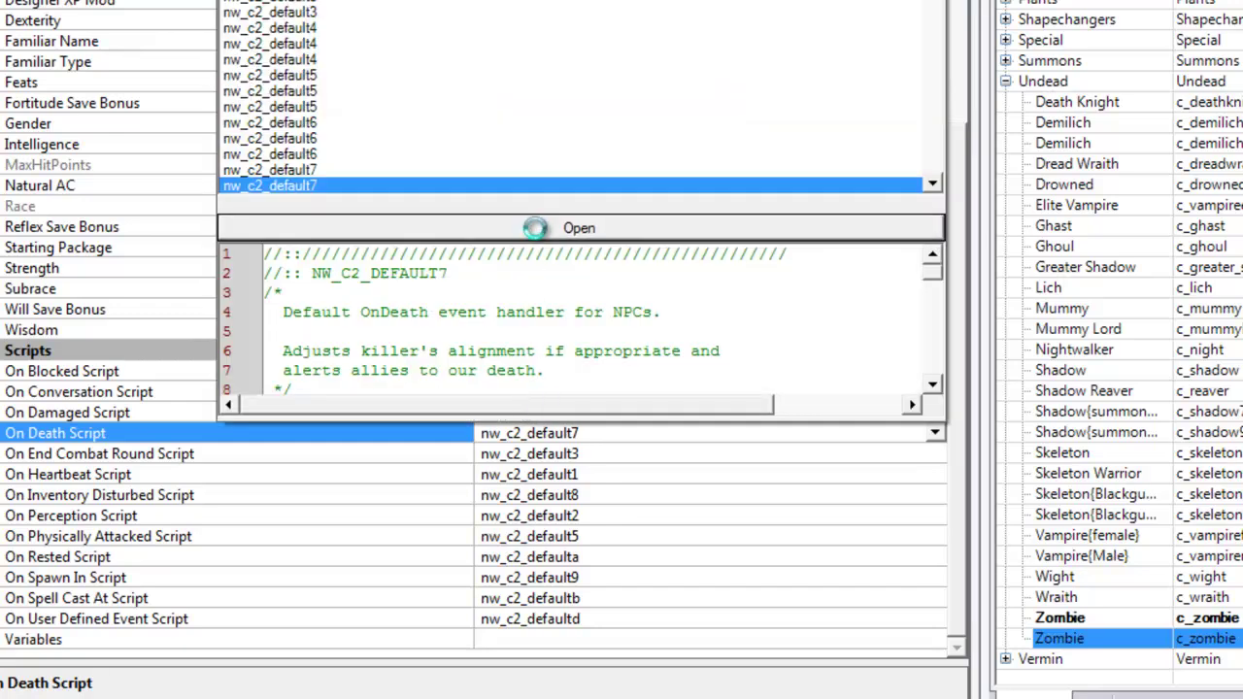
left_click(535, 227)
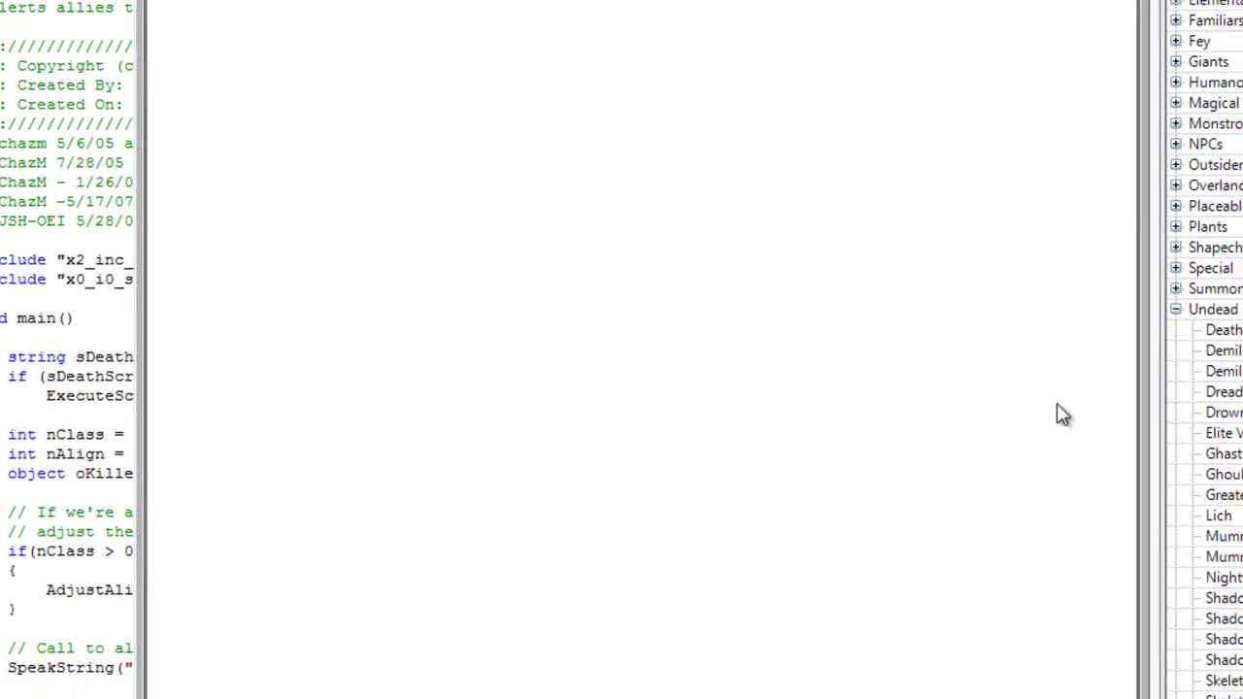
Select the module's Zombie blueprint c_zombie0 and open its On Death script, lg_dth_nw_c2_default7
left_click(1066, 616)
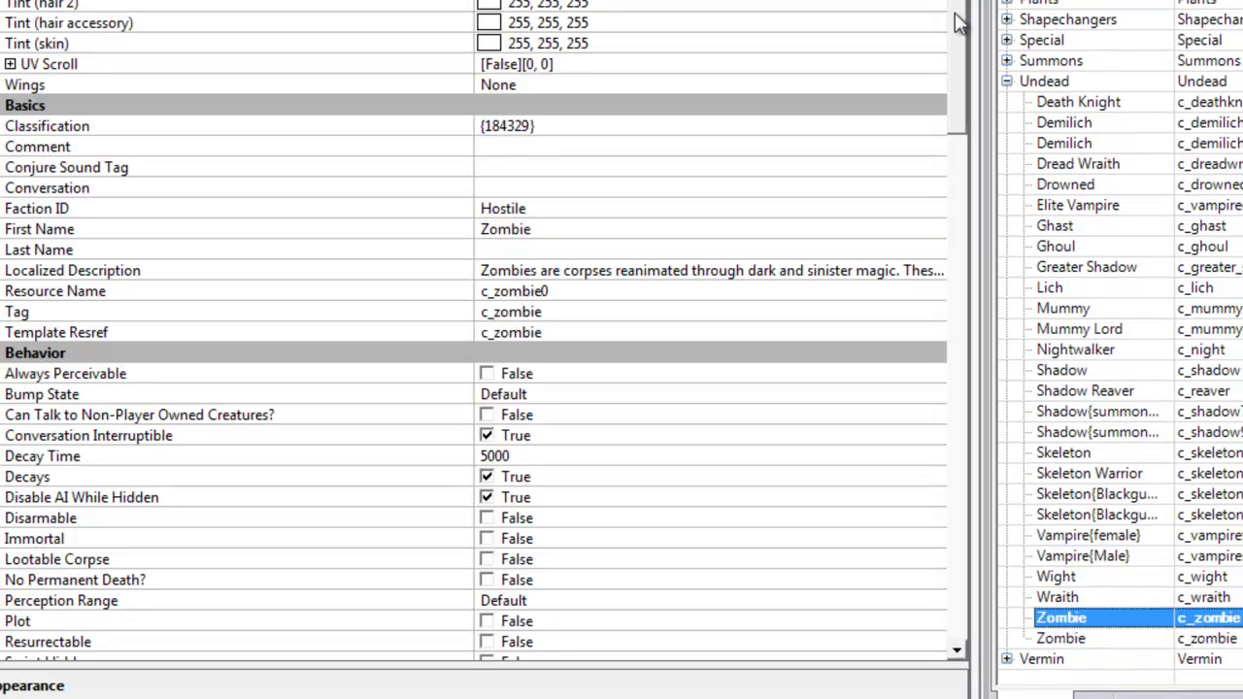
scroll(940, 269, "down", 15)
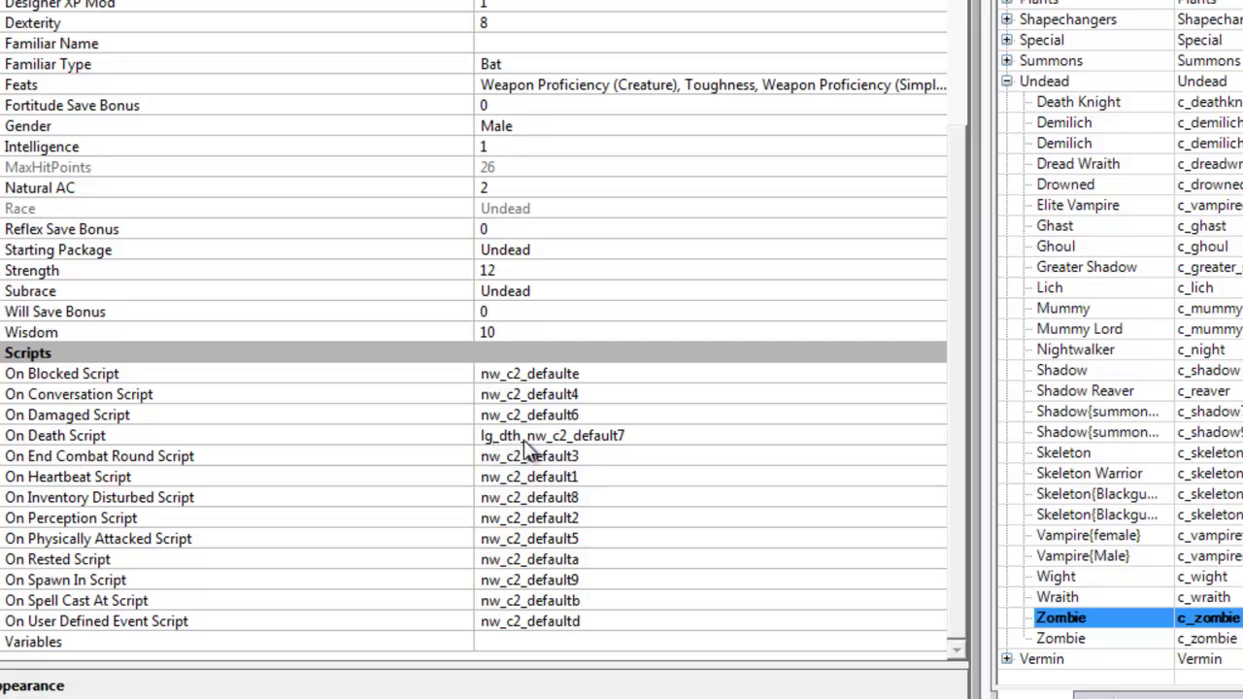
left_click(799, 439)
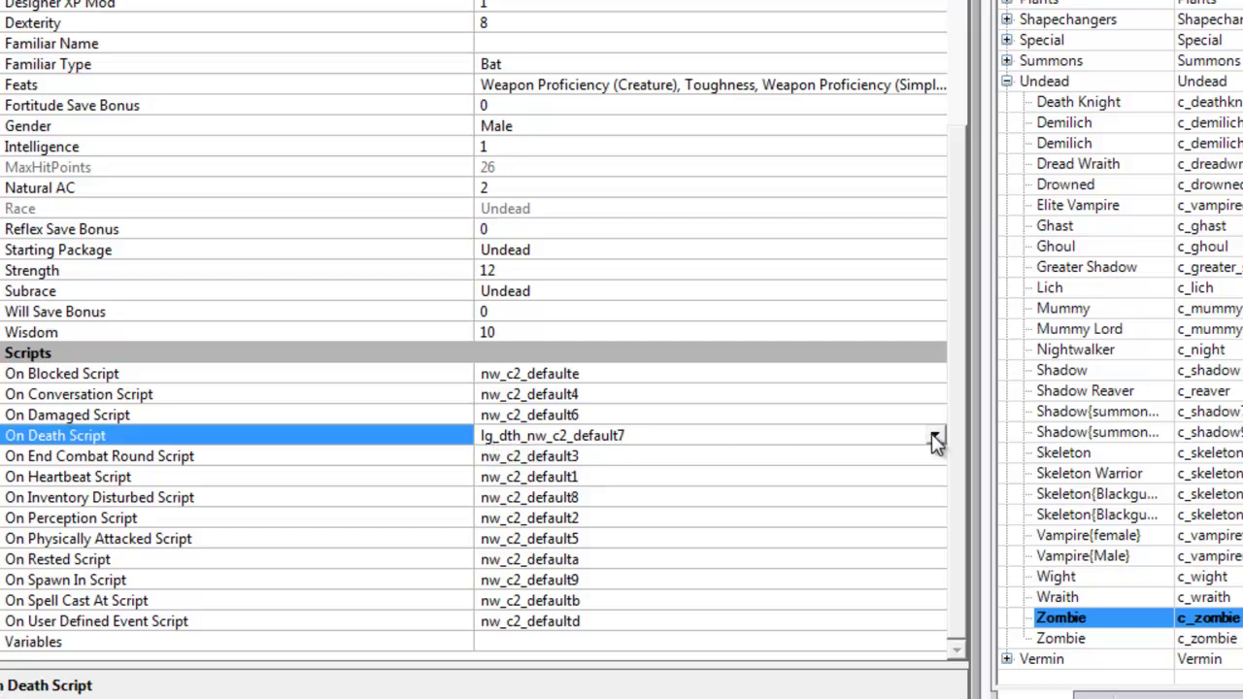
left_click(934, 435)
left_click(573, 232)
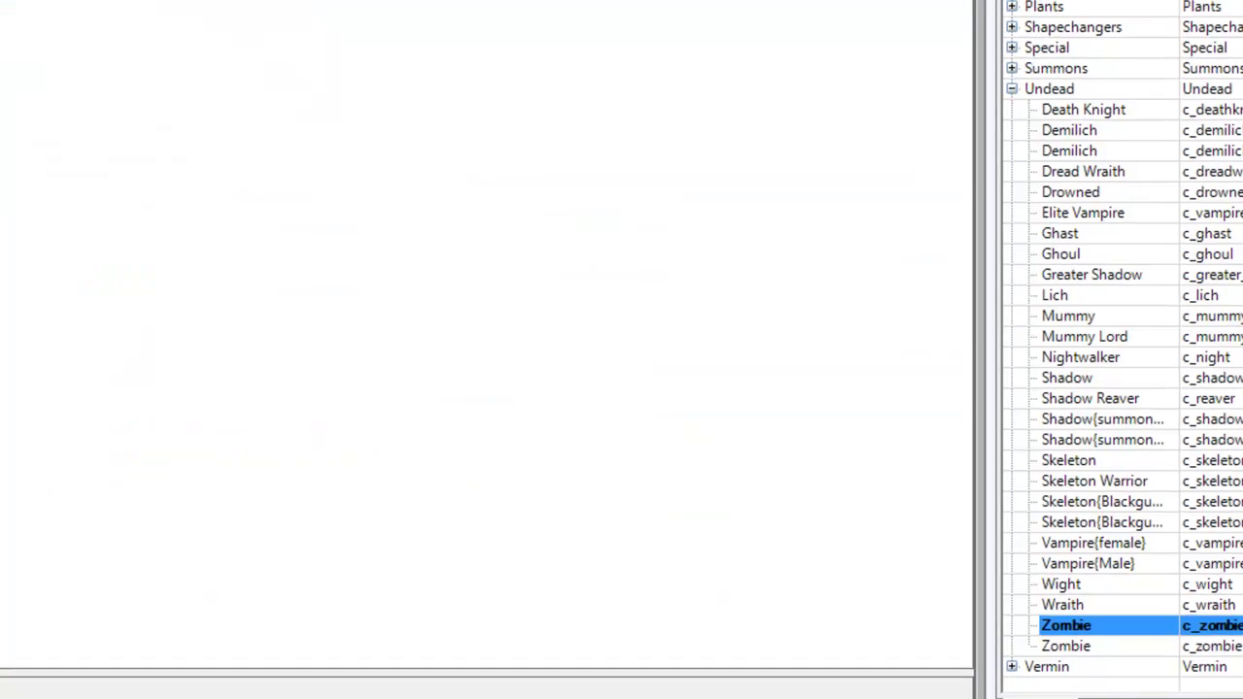